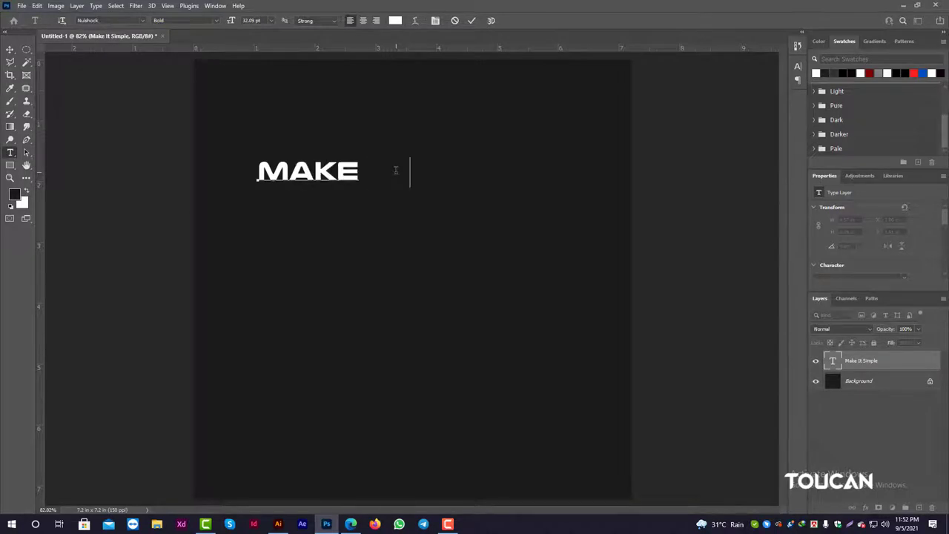
Step: Finish the headline as 'MAKE IT SIMPLE', set it in a bold sans font, and scale it up slightly
{"action": "type", "text": "Simple"}
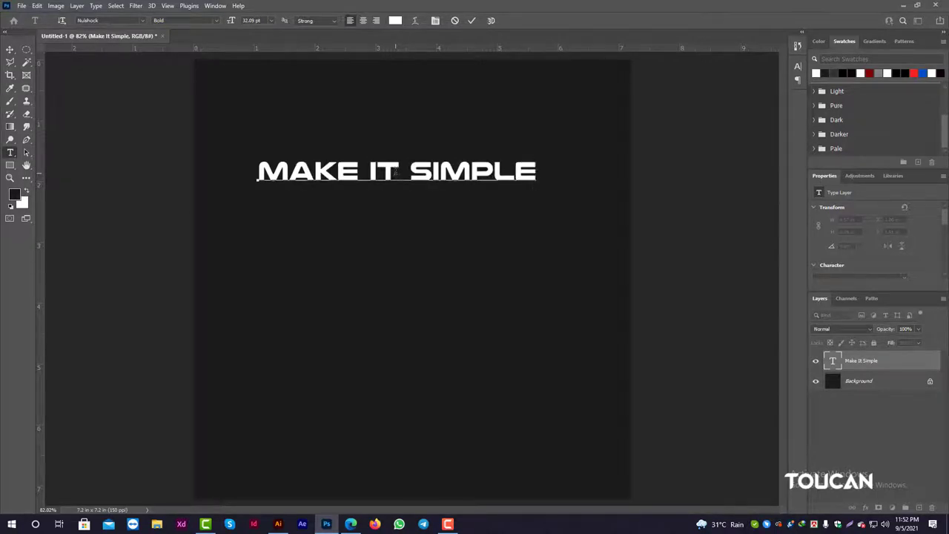
{"action": "key", "text": "ctrl+a"}
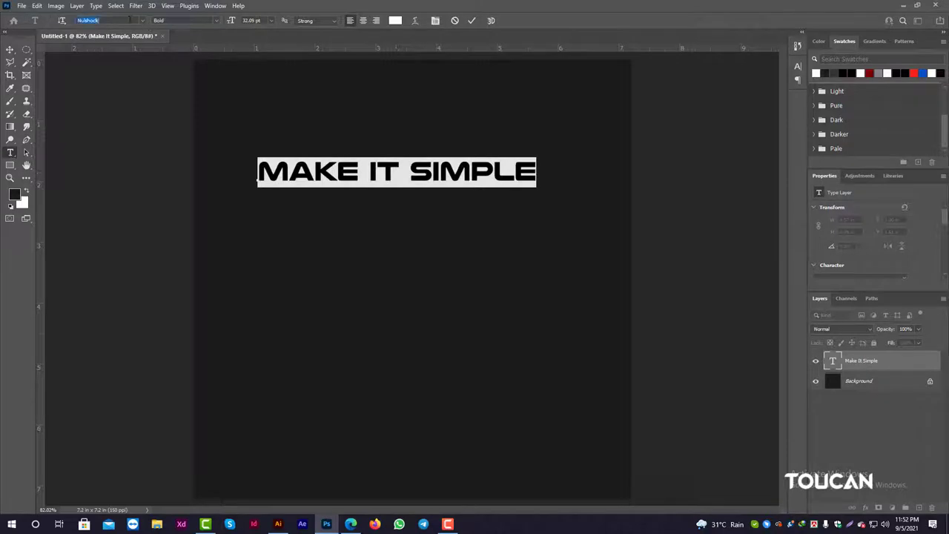
{"action": "left_click", "coordinate": [144, 21]}
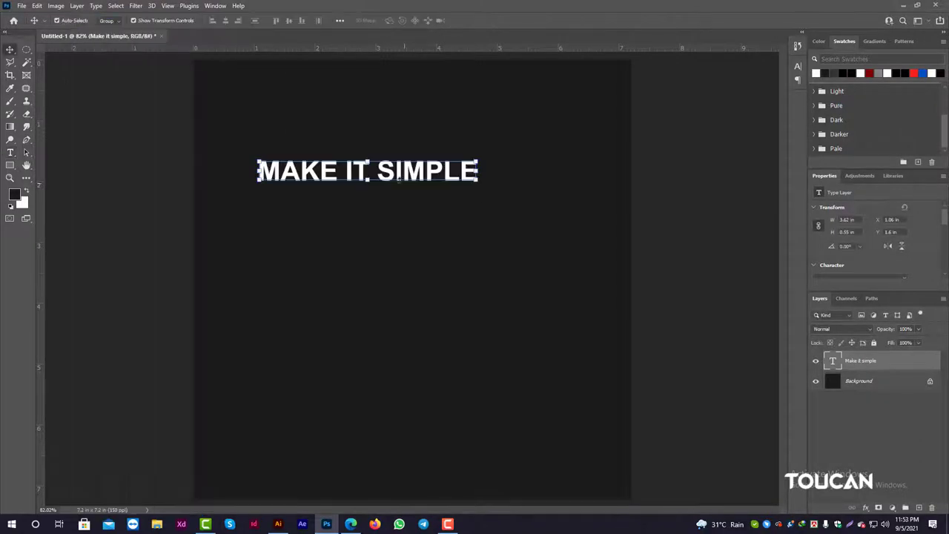
{"action": "key", "text": "ctrl+t"}
{"action": "left_click_drag", "start_coordinate": [512, 157], "coordinate": [527, 158]}
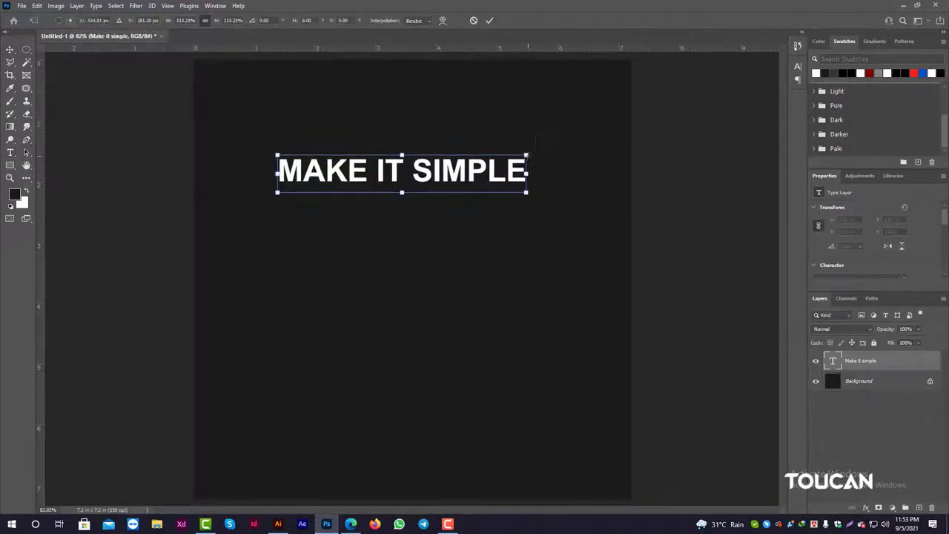
{"action": "key", "text": "Return"}
Step: Alt-drag copies of the MAKE IT SIMPLE line to build a vertical stack
{"action": "mouse_move", "coordinate": [436, 191]}
{"action": "left_mouse_down"}
{"action": "mouse_move", "coordinate": [386, 230]}
{"action": "mouse_move", "coordinate": [391, 298]}
{"action": "left_mouse_up"}
{"action": "scroll", "coordinate": [417, 207], "scroll_direction": "up", "scroll_amount": 3}
{"action": "scroll", "coordinate": [406, 318], "scroll_direction": "down", "scroll_amount": 3}
{"action": "scroll", "coordinate": [402, 312], "scroll_direction": "up", "scroll_amount": 4}
{"action": "scroll", "coordinate": [386, 159], "scroll_direction": "down", "scroll_amount": 3}
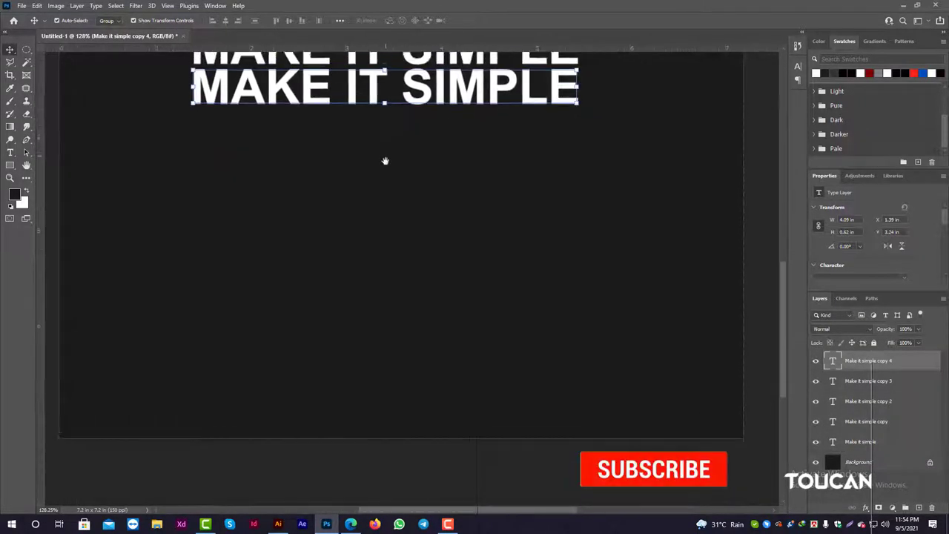
{"action": "left_click_drag", "start_coordinate": [385, 121], "coordinate": [387, 217]}
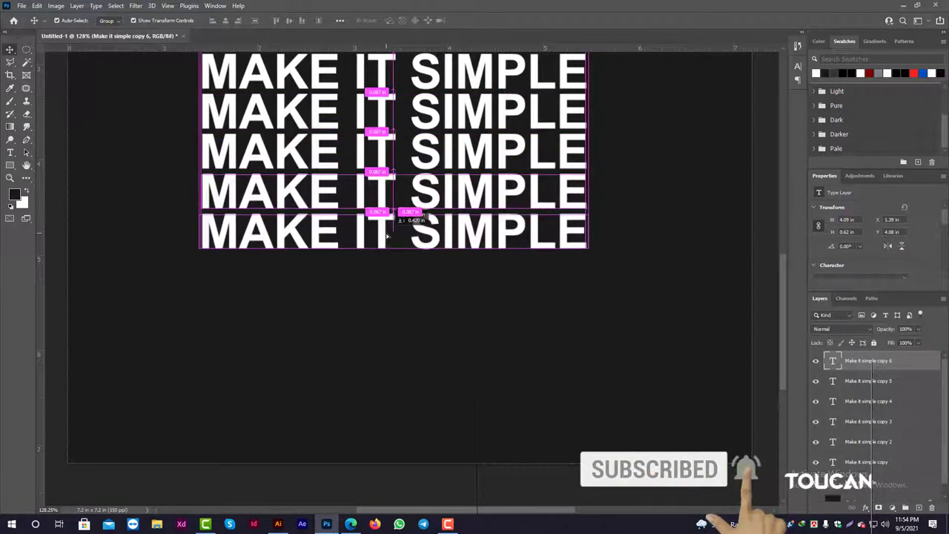
{"action": "scroll", "coordinate": [393, 228], "scroll_direction": "down", "scroll_amount": 3}
Step: Convert all the stacked text layers into one smart object
{"action": "left_click", "coordinate": [394, 230], "text": "alt"}
{"action": "scroll", "coordinate": [416, 245], "scroll_direction": "down", "scroll_amount": 2}
{"action": "scroll", "coordinate": [881, 420], "scroll_direction": "down", "scroll_amount": 1}
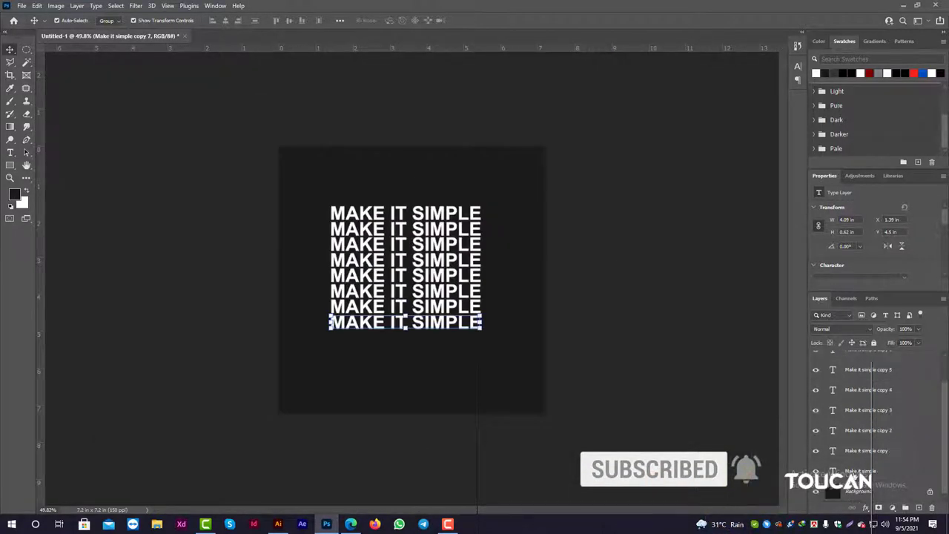
{"action": "left_click", "coordinate": [868, 445], "text": "shift"}
{"action": "right_click", "coordinate": [853, 390]}
{"action": "left_click", "coordinate": [759, 189]}
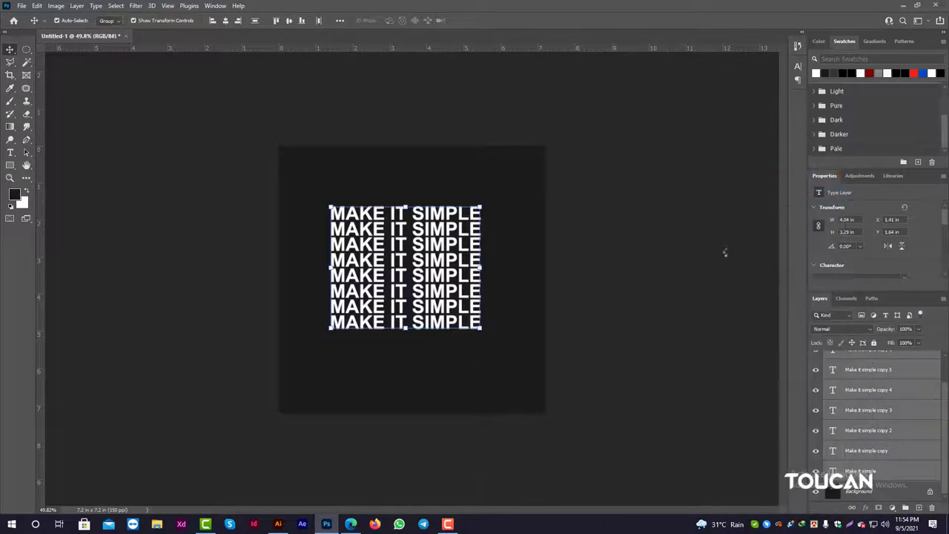
Step: Centre the text smart object on the Background and stretch it slightly wider to 4.28 in
{"action": "scroll", "coordinate": [405, 284], "scroll_direction": "up", "scroll_amount": 1}
{"action": "left_click", "coordinate": [397, 256]}
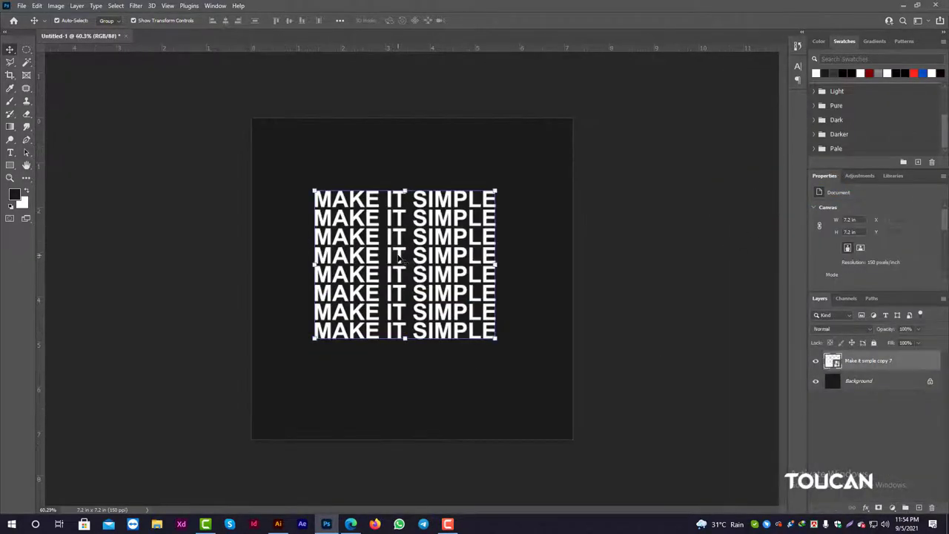
{"action": "left_click", "coordinate": [859, 381], "text": "shift"}
{"action": "left_click", "coordinate": [225, 20]}
{"action": "left_click", "coordinate": [289, 20]}
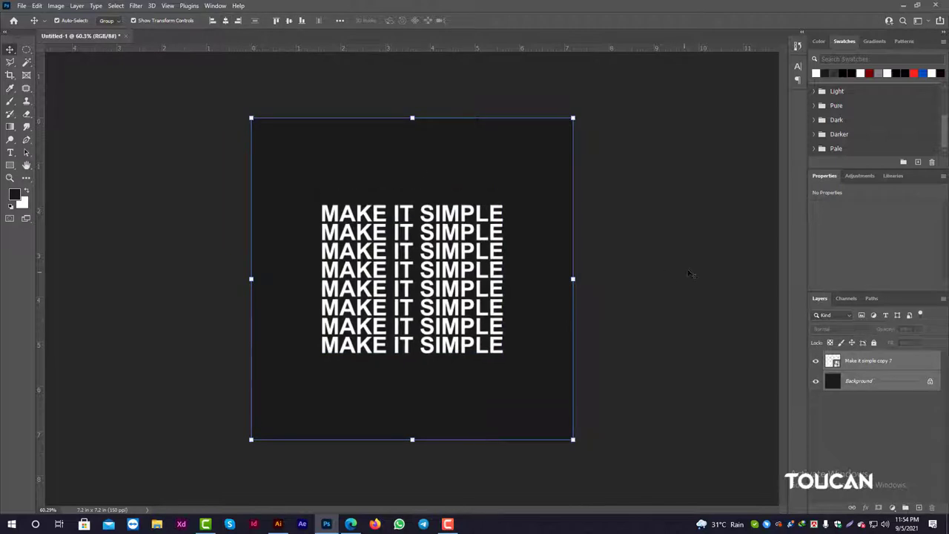
{"action": "left_click", "coordinate": [679, 267]}
{"action": "left_click", "coordinate": [406, 217]}
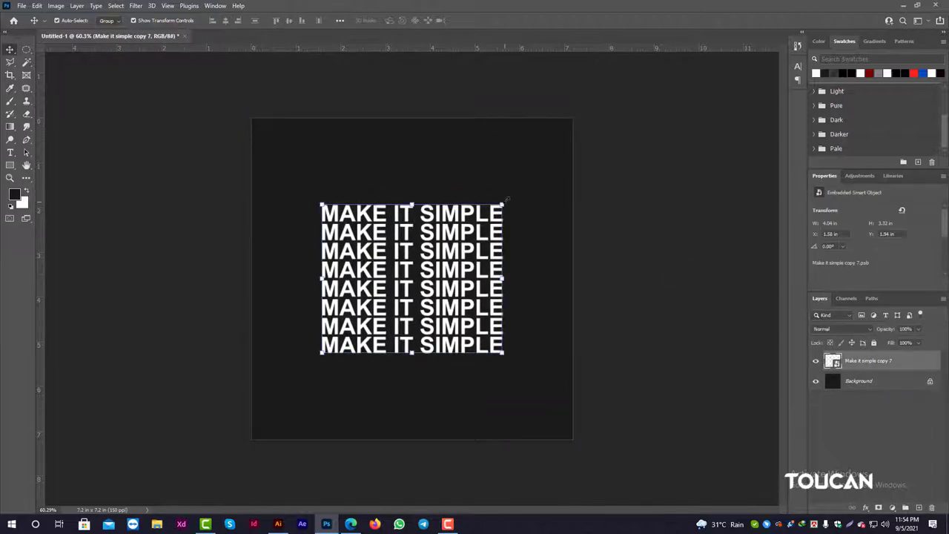
{"action": "left_click_drag", "start_coordinate": [505, 200], "coordinate": [510, 198]}
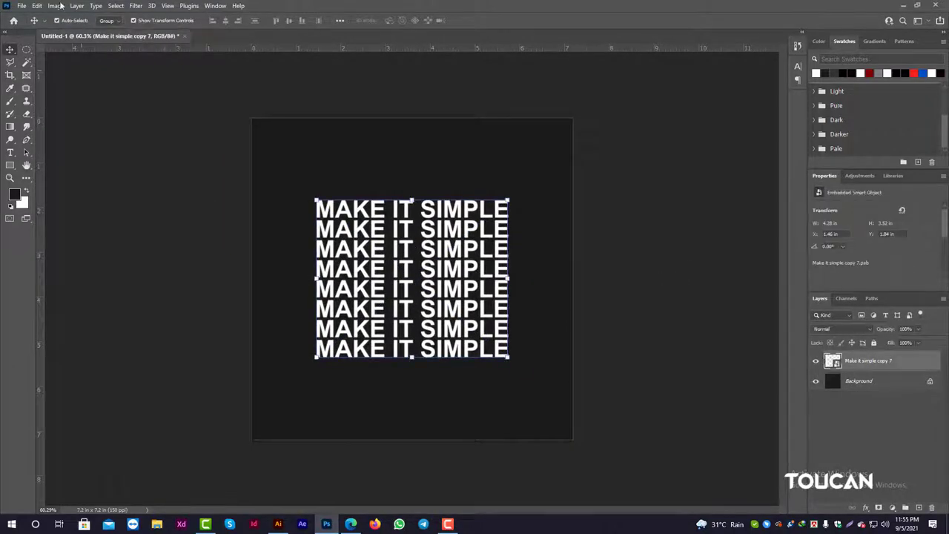
Step: Apply a Liquify Forward Warp melting the IT, MAKE and SIMPLE letters in upper, middle and bottom rows
{"action": "left_click", "coordinate": [136, 5]}
{"action": "left_click", "coordinate": [138, 89]}
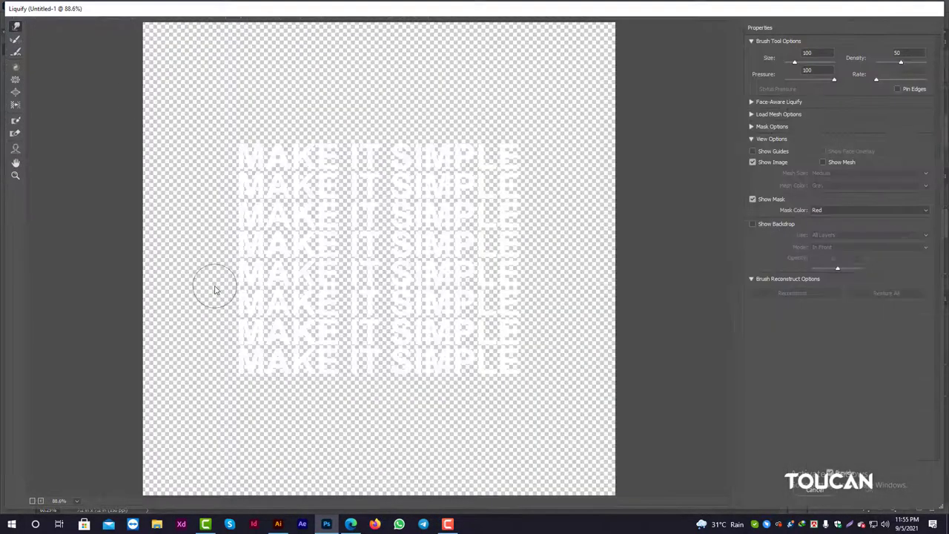
{"action": "mouse_move", "coordinate": [288, 202]}
{"action": "left_mouse_down"}
{"action": "mouse_move", "coordinate": [347, 242]}
{"action": "mouse_move", "coordinate": [358, 207]}
{"action": "mouse_move", "coordinate": [418, 190]}
{"action": "mouse_move", "coordinate": [497, 189]}
{"action": "mouse_move", "coordinate": [478, 238]}
{"action": "left_mouse_up"}
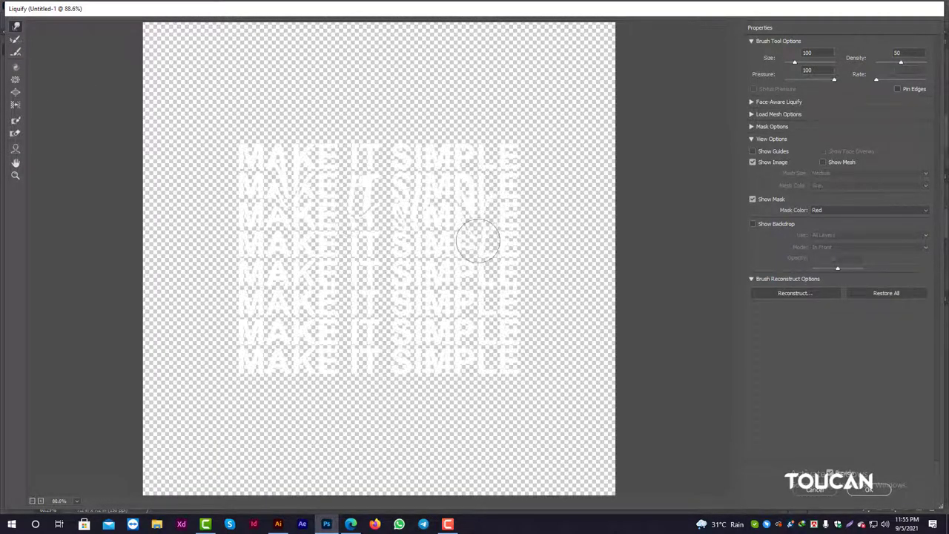
{"action": "mouse_move", "coordinate": [277, 273]}
{"action": "left_mouse_down"}
{"action": "mouse_move", "coordinate": [305, 290]}
{"action": "mouse_move", "coordinate": [327, 281]}
{"action": "left_mouse_up"}
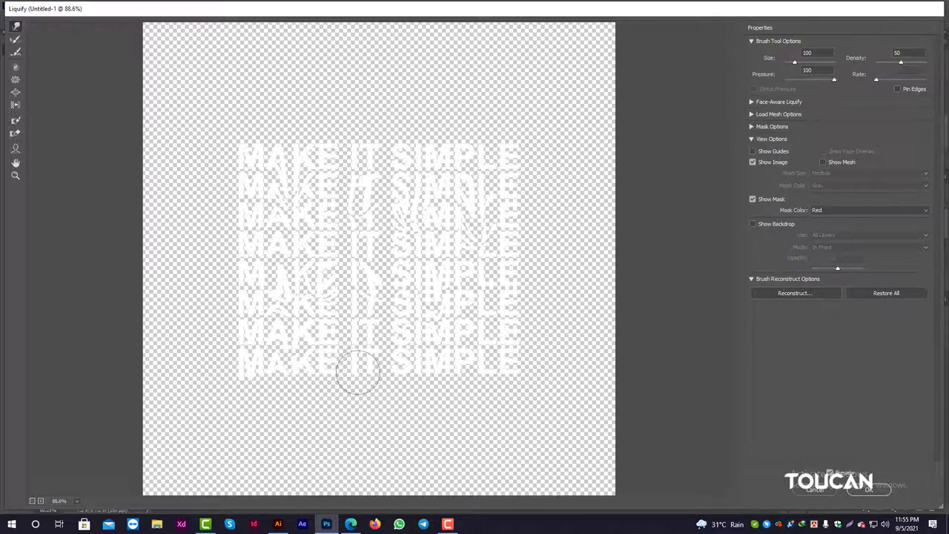
{"action": "mouse_move", "coordinate": [359, 372]}
{"action": "left_mouse_down"}
{"action": "mouse_move", "coordinate": [407, 369]}
{"action": "mouse_move", "coordinate": [461, 343]}
{"action": "left_mouse_up"}
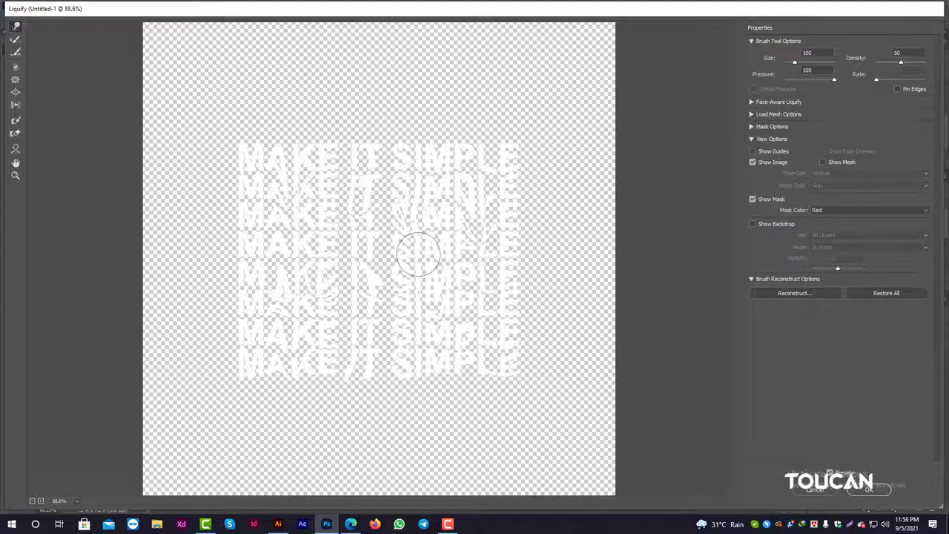
{"action": "left_click", "coordinate": [867, 490]}
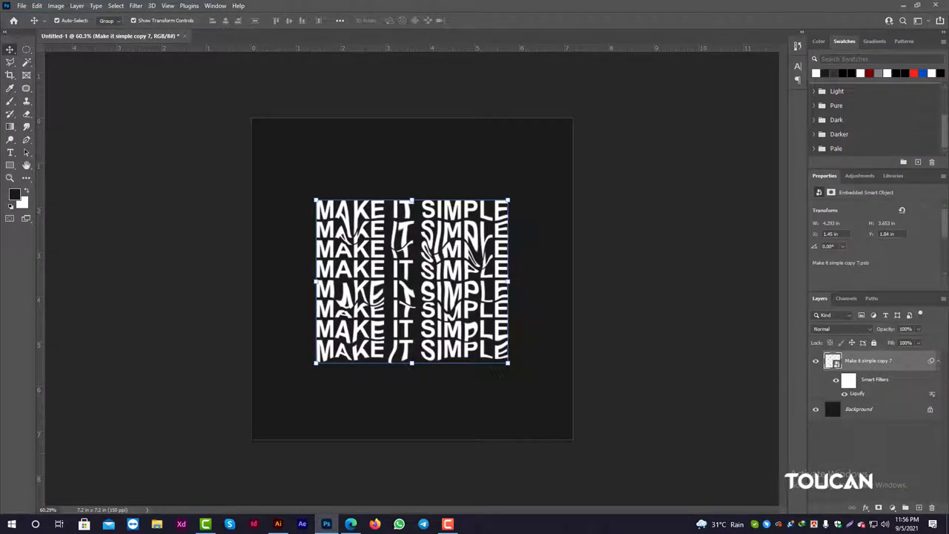
Step: Open the E: drive's TOUCAN folder in File Explorer and drag the Toucan logo onto the canvas
{"action": "left_click", "coordinate": [586, 333]}
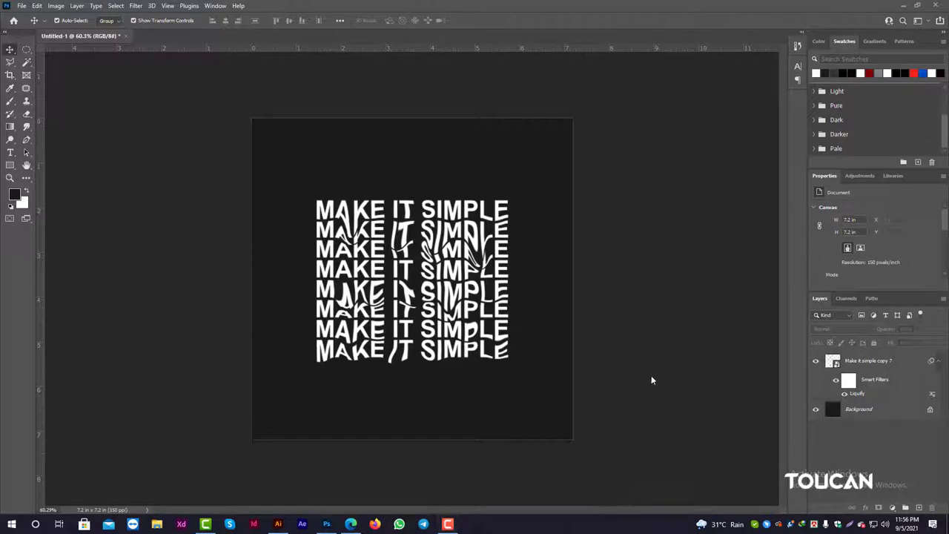
{"action": "left_click", "coordinate": [157, 525]}
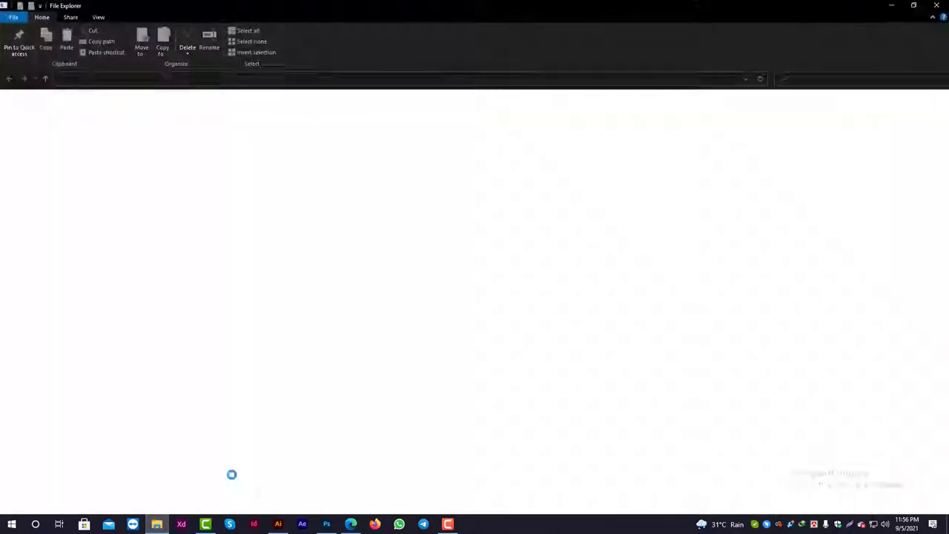
{"action": "left_click", "coordinate": [43, 419]}
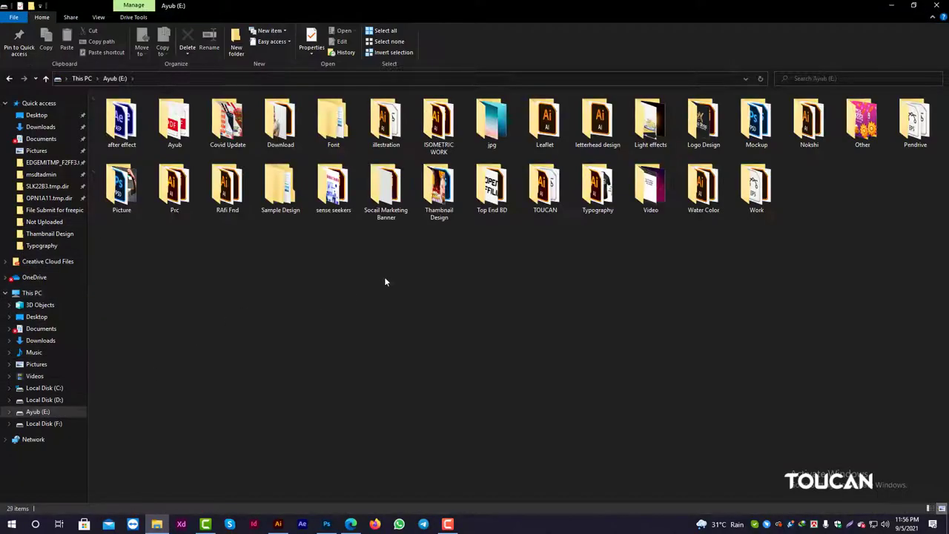
{"action": "double_click", "coordinate": [545, 189]}
{"action": "mouse_move", "coordinate": [545, 193]}
{"action": "left_mouse_down"}
{"action": "mouse_move", "coordinate": [361, 445]}
{"action": "mouse_move", "coordinate": [326, 512]}
{"action": "mouse_move", "coordinate": [392, 411]}
{"action": "mouse_move", "coordinate": [523, 290]}
{"action": "left_mouse_up"}
Step: Shrink the Toucan logo and position it centred below the stacked text
{"action": "left_click_drag", "start_coordinate": [573, 306], "coordinate": [498, 291]}
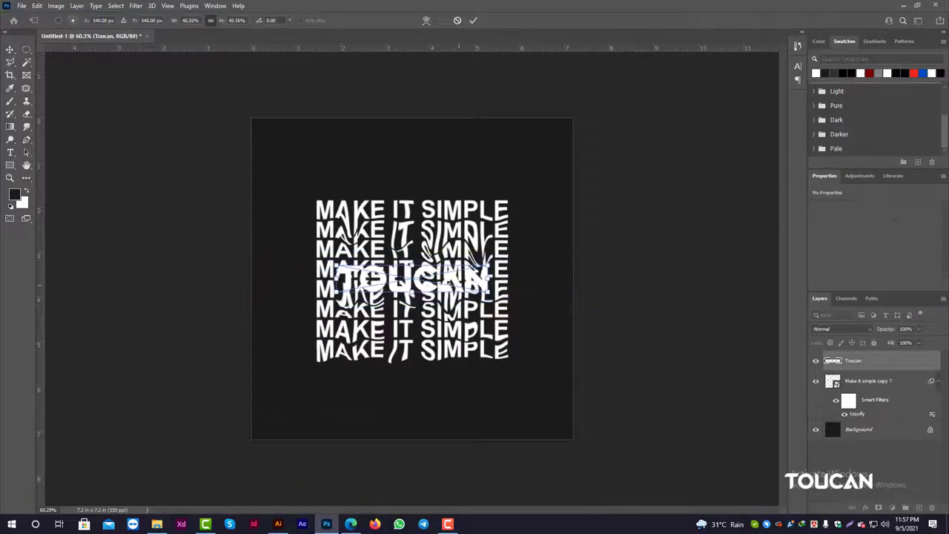
{"action": "left_click_drag", "start_coordinate": [415, 279], "coordinate": [404, 406]}
{"action": "left_click_drag", "start_coordinate": [486, 423], "coordinate": [434, 417]}
{"action": "key", "text": "Return"}
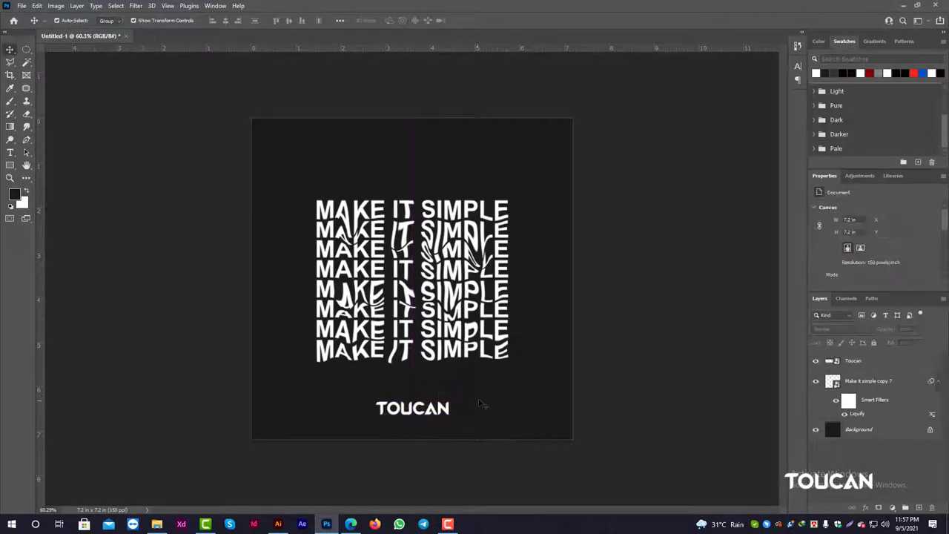
{"action": "key", "text": "ctrl+0"}
Step: Fill a circular selection with sampled black on a new layer over the middle of the text
{"action": "left_click", "coordinate": [26, 50]}
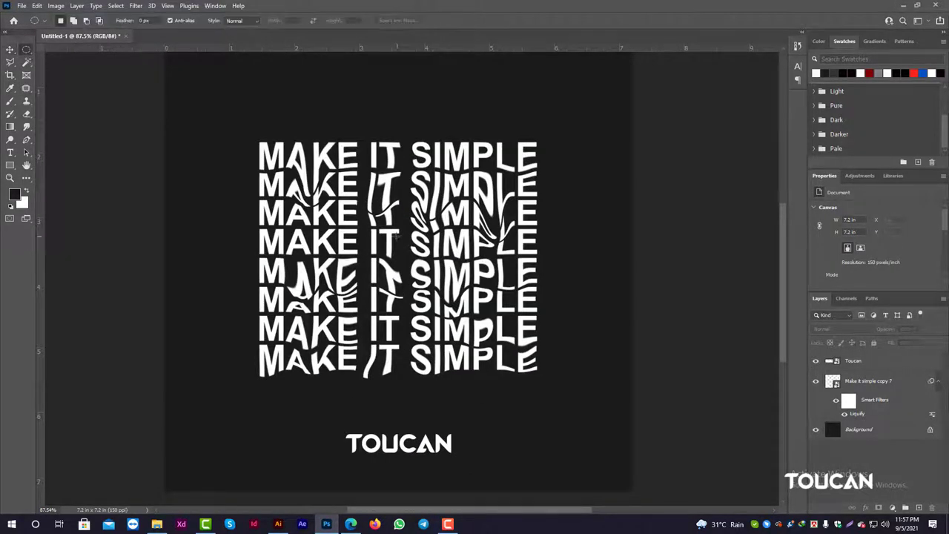
{"action": "left_click_drag", "start_coordinate": [445, 300], "coordinate": [338, 191]}
{"action": "left_click", "coordinate": [919, 507]}
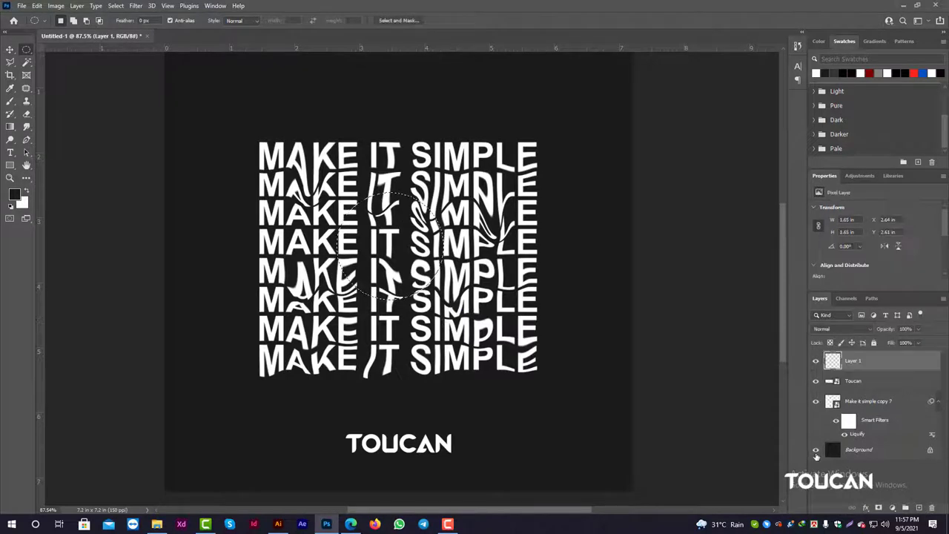
{"action": "key", "text": "i"}
{"action": "left_click", "coordinate": [576, 381]}
{"action": "key", "text": "alt+BackSpace"}
{"action": "key", "text": "v"}
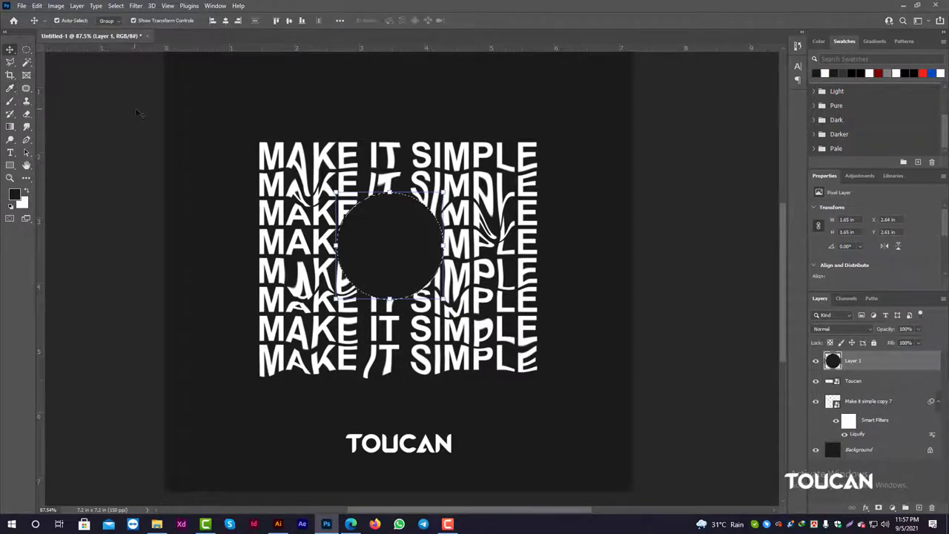
{"action": "left_click_drag", "start_coordinate": [383, 236], "coordinate": [392, 236]}
Step: Move the TOUCAN logo above the black circle and align it centred inside it
{"action": "left_click", "coordinate": [385, 445]}
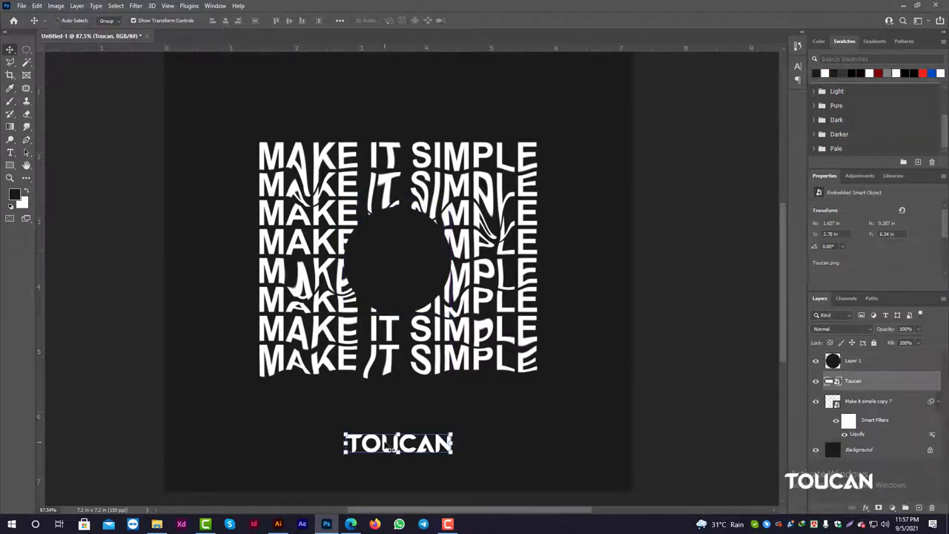
{"action": "key", "text": "ctrl+bracketright"}
{"action": "left_click_drag", "start_coordinate": [386, 445], "coordinate": [386, 261]}
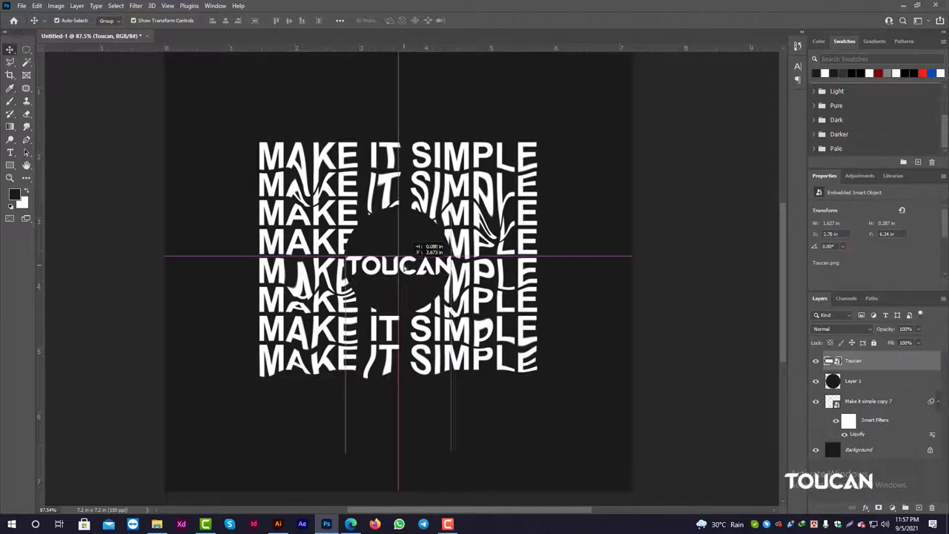
{"action": "scroll", "coordinate": [385, 261], "scroll_direction": "up", "scroll_amount": 4}
{"action": "key", "text": "ctrl+t"}
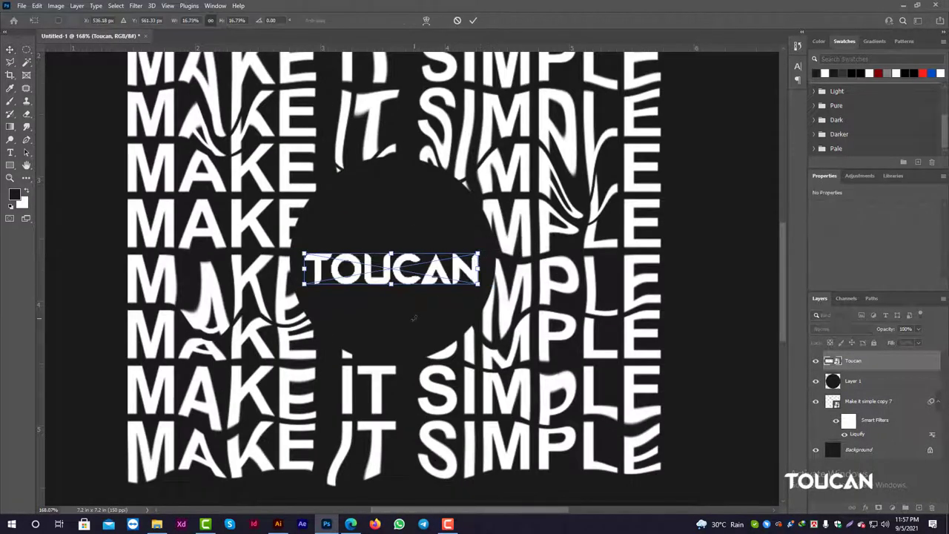
{"action": "key", "text": "Return"}
{"action": "left_click", "coordinate": [413, 312], "text": "shift"}
{"action": "left_click", "coordinate": [227, 20]}
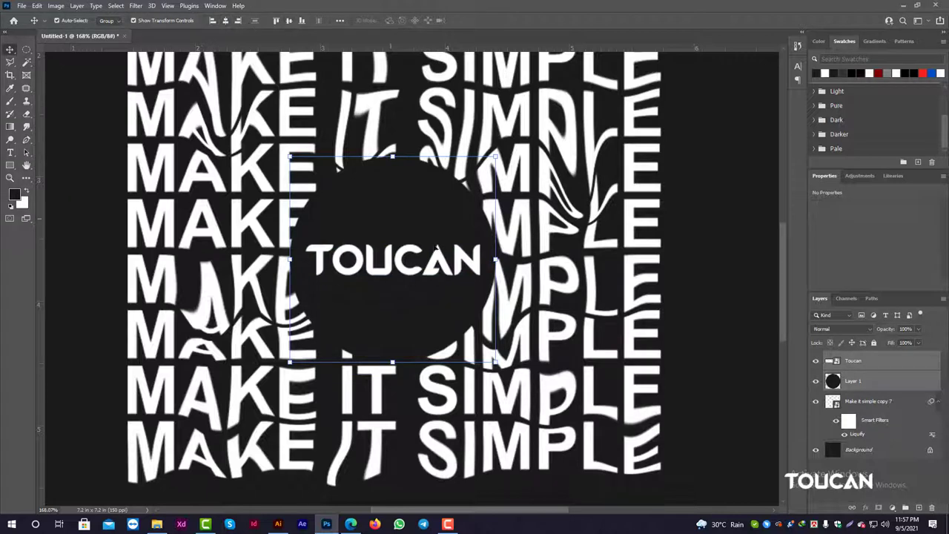
{"action": "left_click", "coordinate": [872, 450]}
{"action": "key", "text": "ctrl+0"}
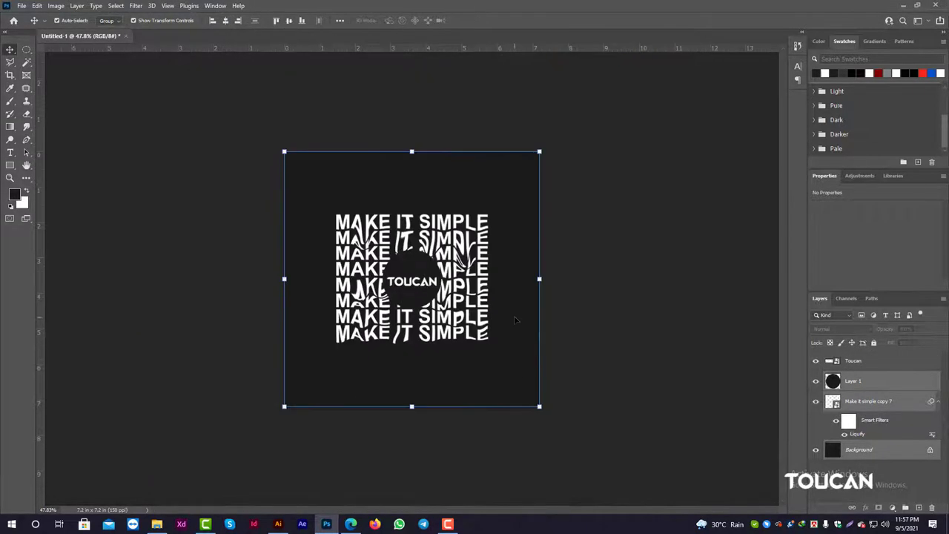
{"action": "left_click", "coordinate": [595, 290]}
{"action": "scroll", "coordinate": [596, 290], "scroll_direction": "up", "scroll_amount": 3}
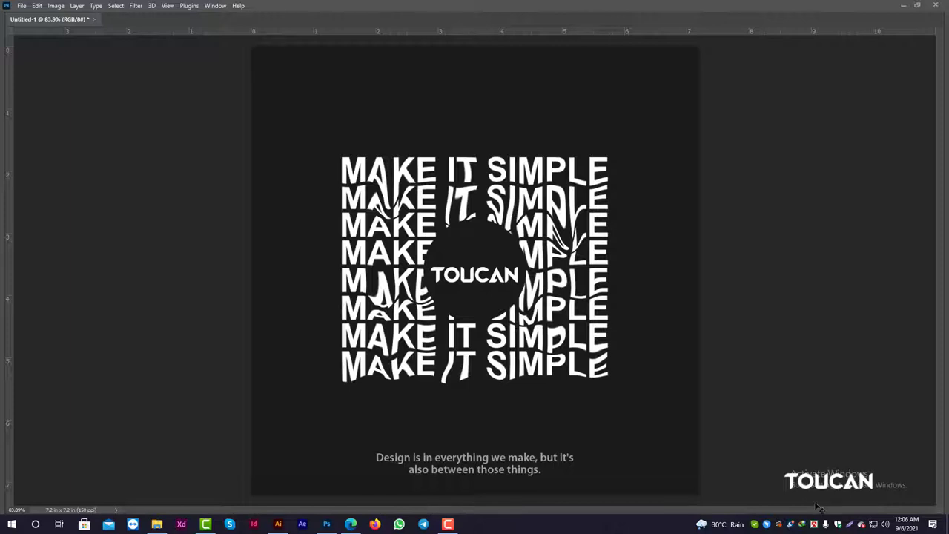
Step: Restore the hidden workspace panels around the canvas
{"action": "key", "text": "Tab"}
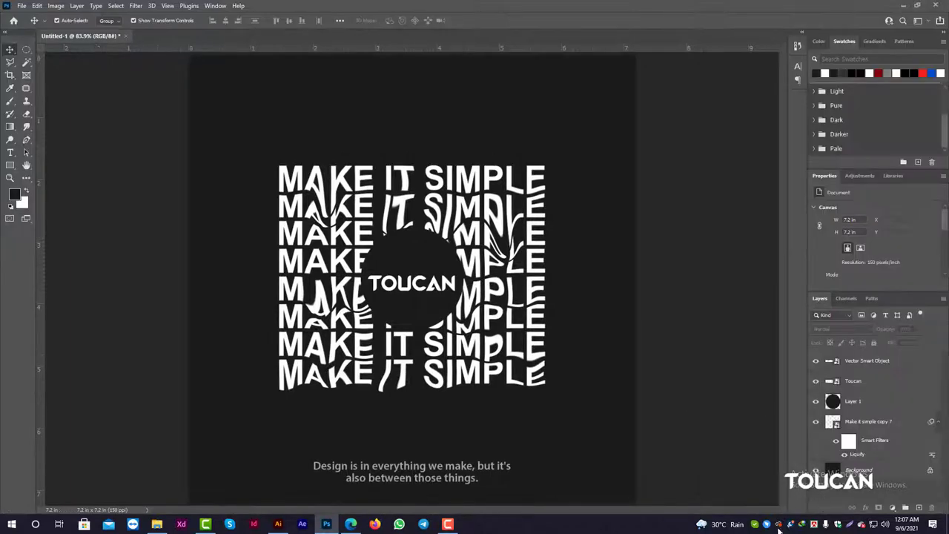
Step: Create a new document from the 1080 x 1080 px preset, discarding the stray Untitled-2
{"action": "key", "text": "ctrl+n"}
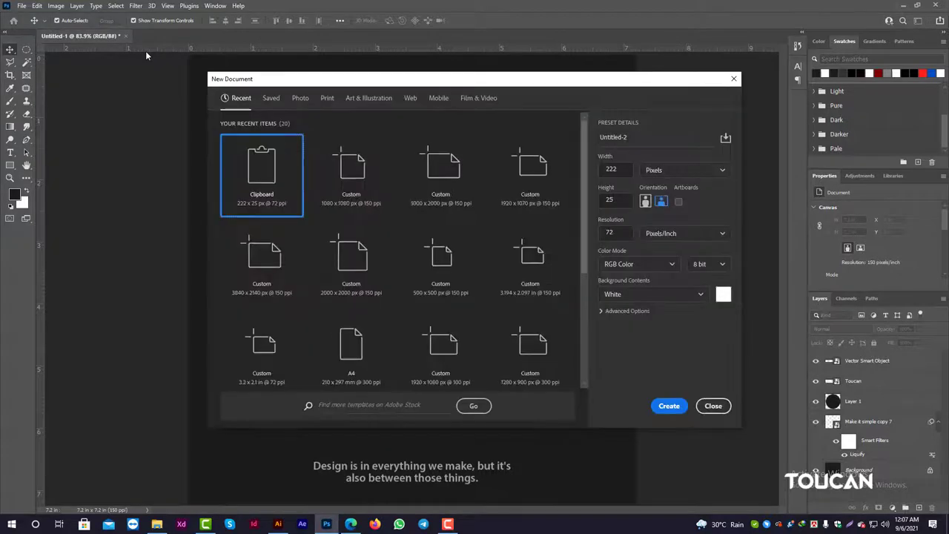
{"action": "key", "text": "Return"}
{"action": "left_click", "coordinate": [214, 35]}
{"action": "key", "text": "ctrl+n"}
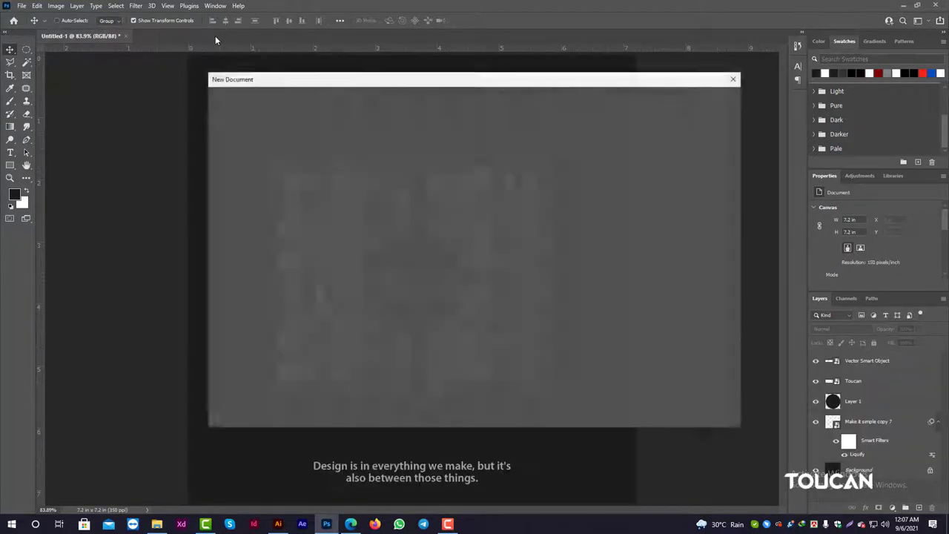
{"action": "left_click", "coordinate": [262, 260]}
{"action": "left_click", "coordinate": [441, 175]}
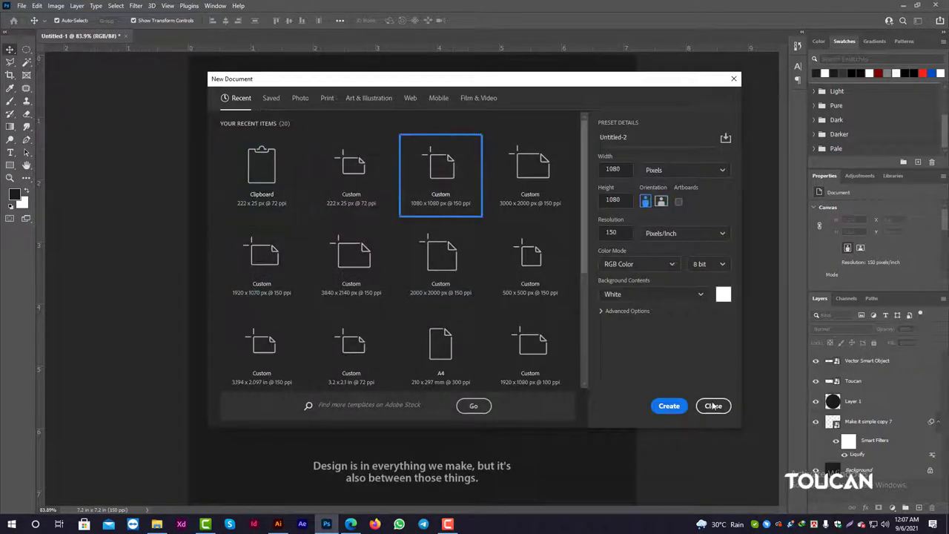
{"action": "left_click", "coordinate": [670, 407]}
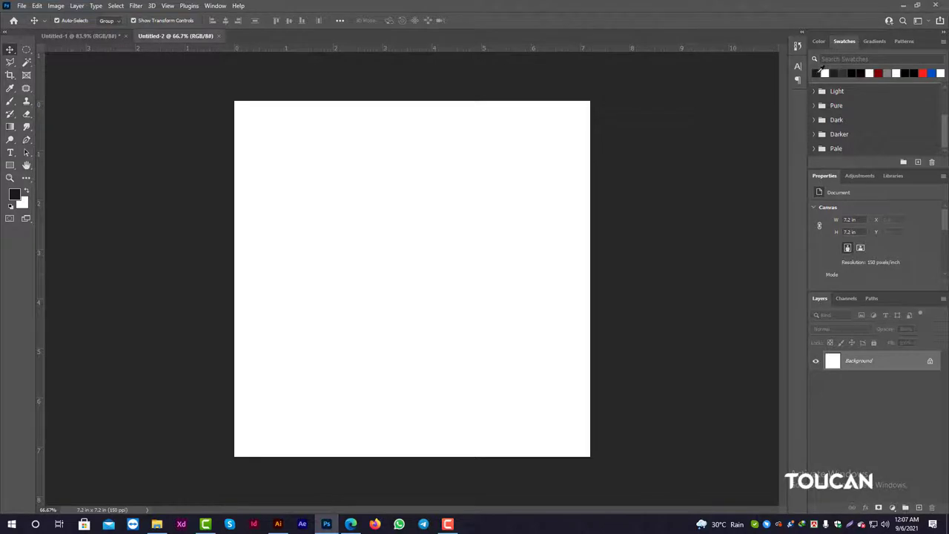
Step: Fill the new document's Background layer with the dark grey foreground colour
{"action": "key", "text": "alt+BackSpace"}
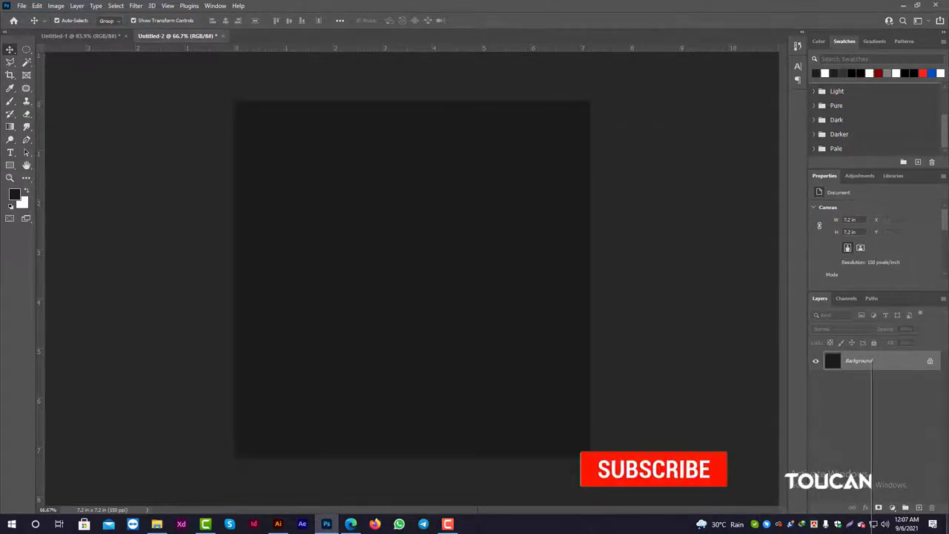
{"action": "scroll", "coordinate": [346, 269], "scroll_direction": "up", "scroll_amount": 2}
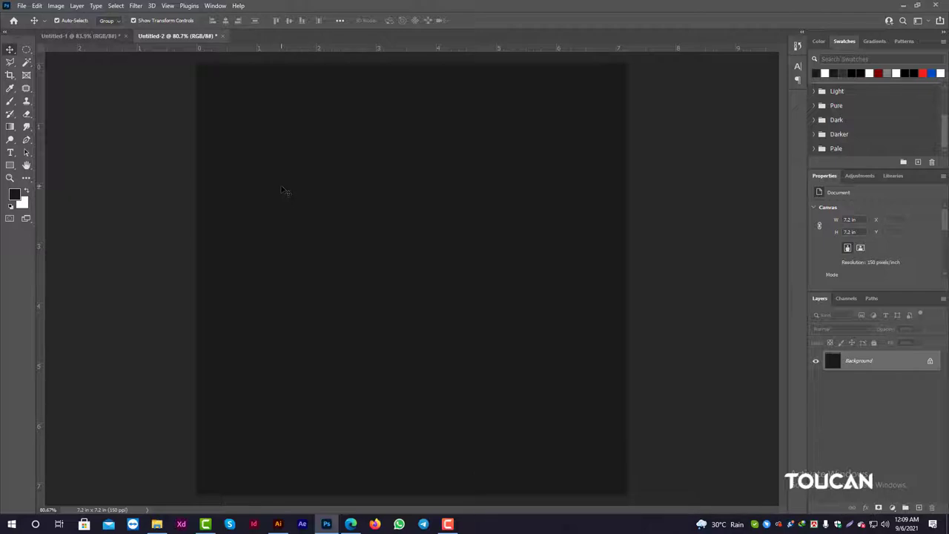
{"action": "left_click", "coordinate": [10, 153]}
Step: Add a text box and make its text bright yellow and centre-aligned
{"action": "left_click", "coordinate": [292, 154]}
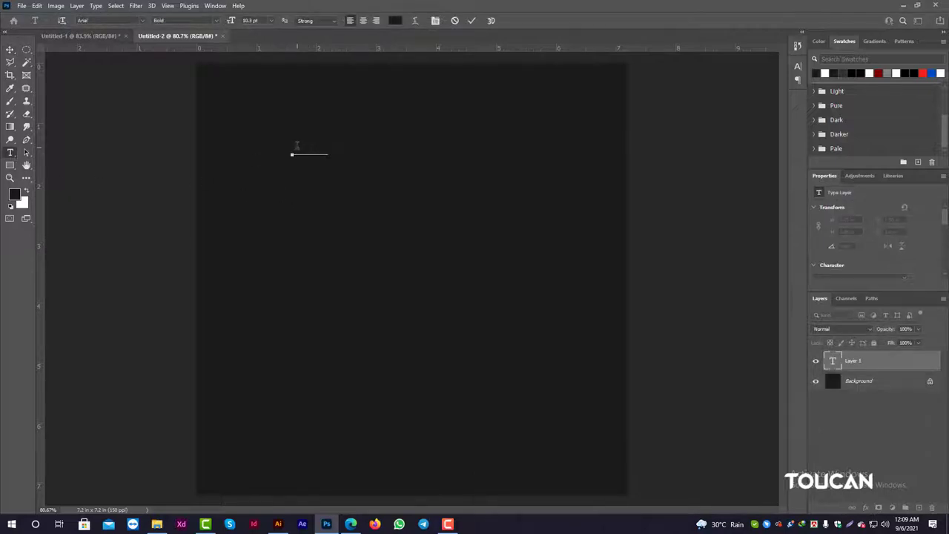
{"action": "left_click", "coordinate": [395, 20]}
{"action": "left_click", "coordinate": [814, 245]}
{"action": "left_click_drag", "start_coordinate": [798, 137], "coordinate": [816, 131]}
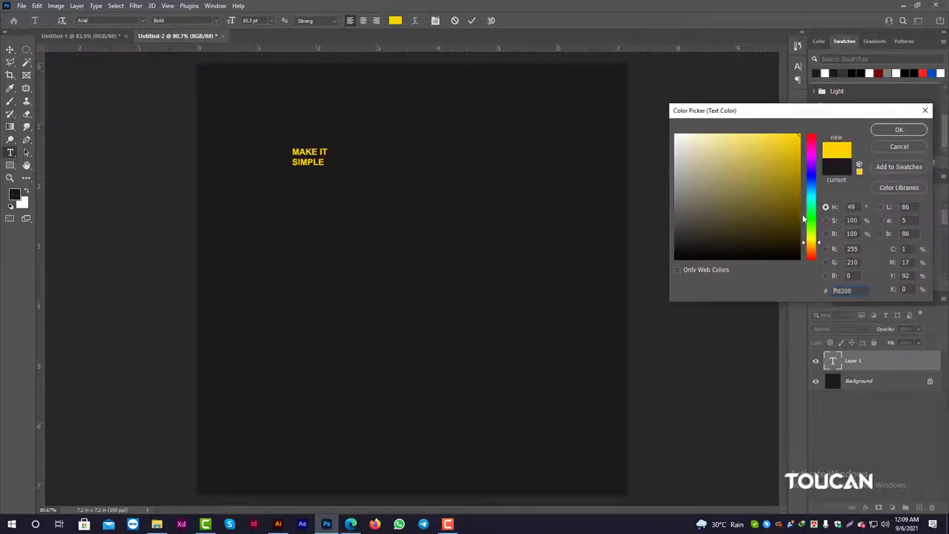
{"action": "left_click", "coordinate": [877, 130]}
{"action": "left_click_drag", "start_coordinate": [335, 153], "coordinate": [279, 146]}
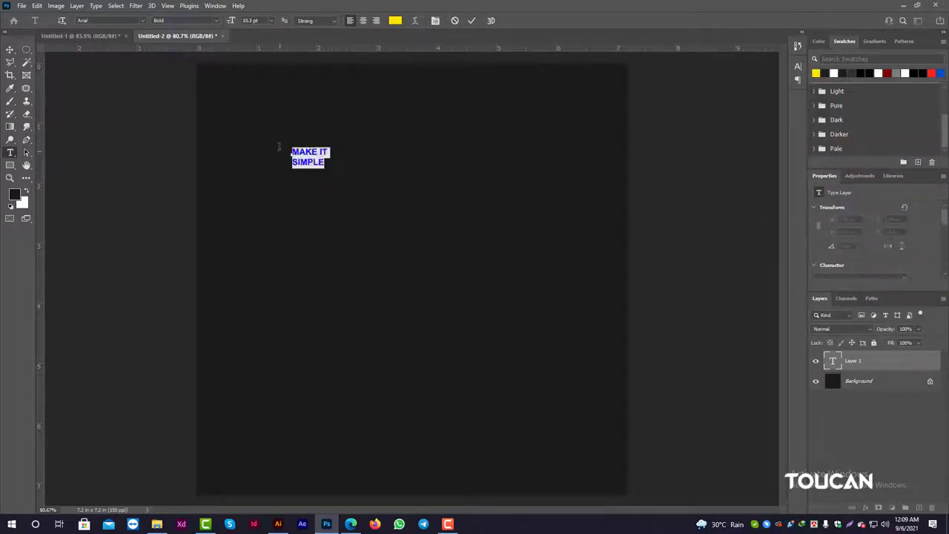
{"action": "left_click", "coordinate": [364, 21]}
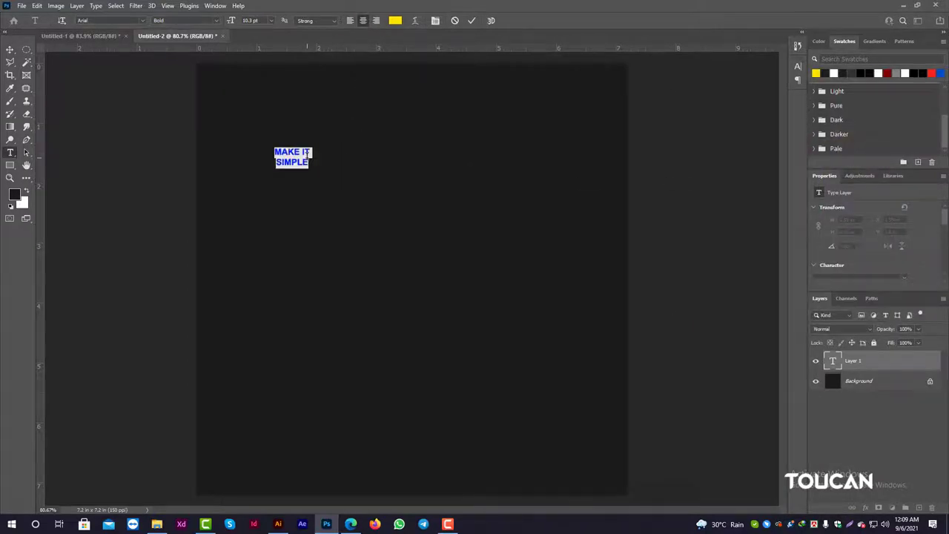
Step: Turn off All Caps in the Character panel and set the text size to 48 pt
{"action": "left_click", "coordinate": [95, 6]}
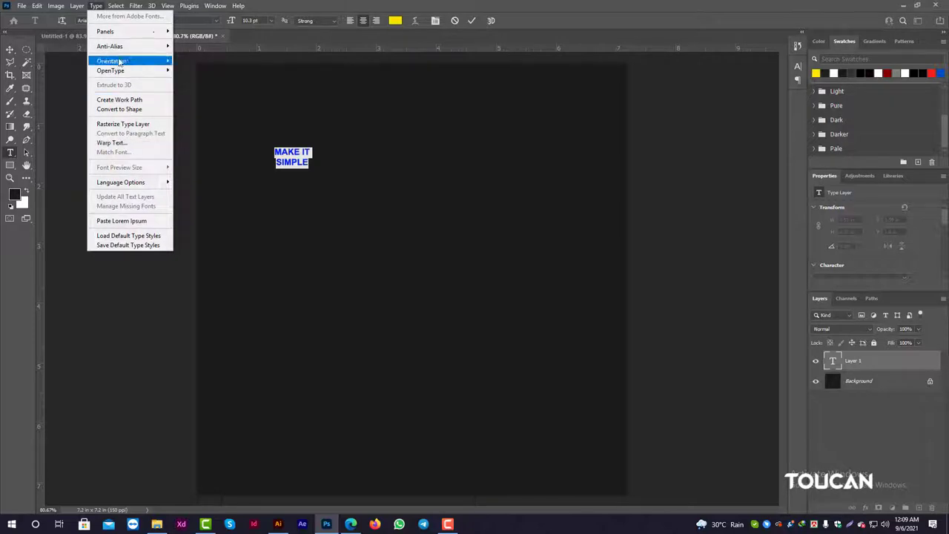
{"action": "mouse_move", "coordinate": [106, 31]}
{"action": "left_click", "coordinate": [200, 31]}
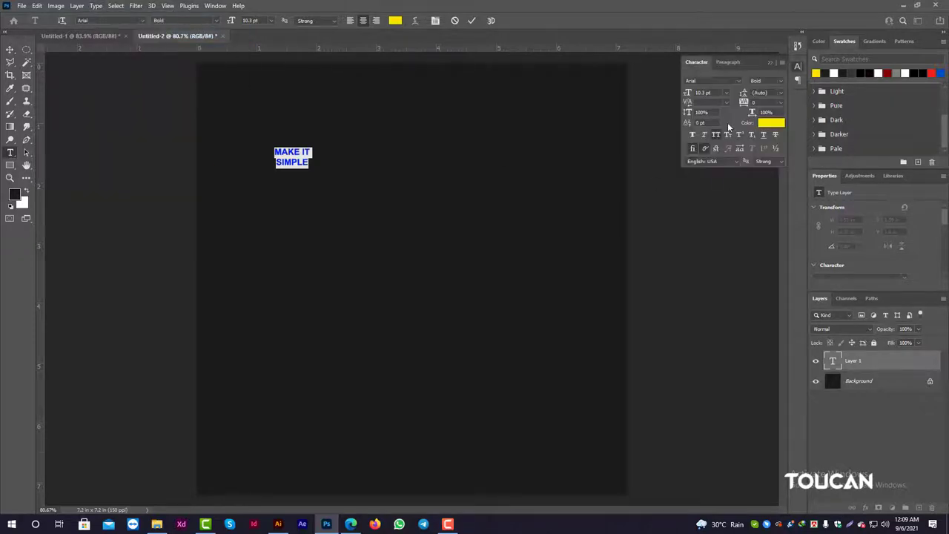
{"action": "left_click", "coordinate": [716, 135]}
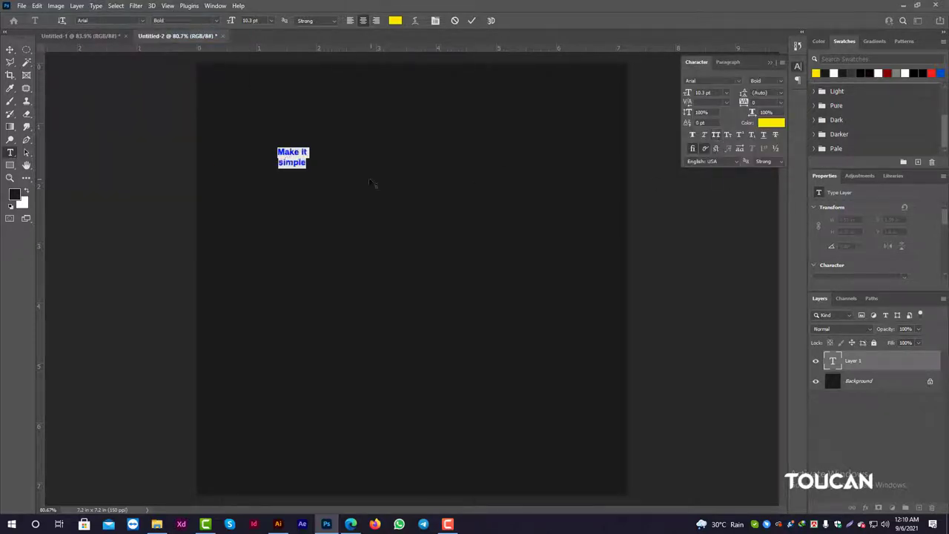
{"action": "left_click", "coordinate": [304, 153]}
{"action": "key", "text": "ctrl+a"}
{"action": "left_click", "coordinate": [272, 21]}
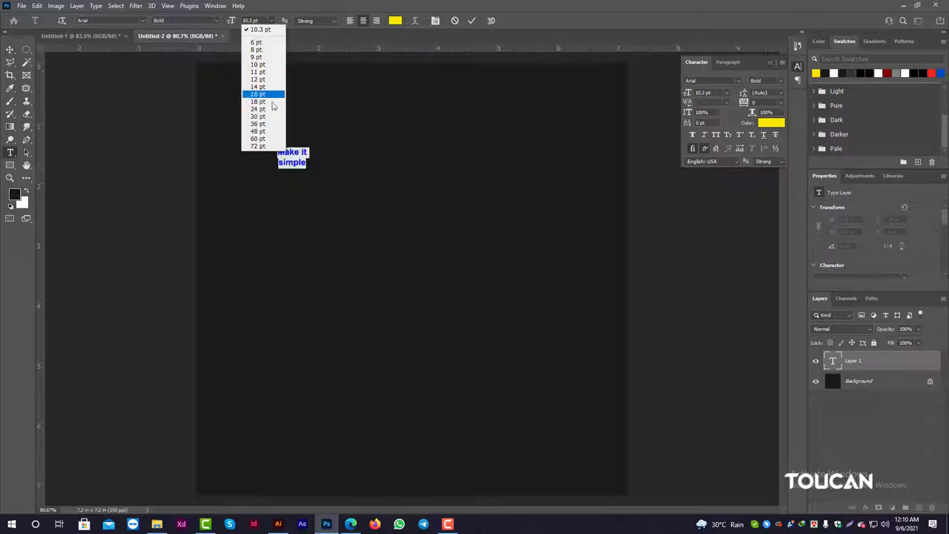
{"action": "left_click", "coordinate": [256, 95]}
Step: Capitalise the S of Simple, tighten the leading between the two lines, and commit the text
{"action": "left_click_drag", "start_coordinate": [228, 190], "coordinate": [254, 189]}
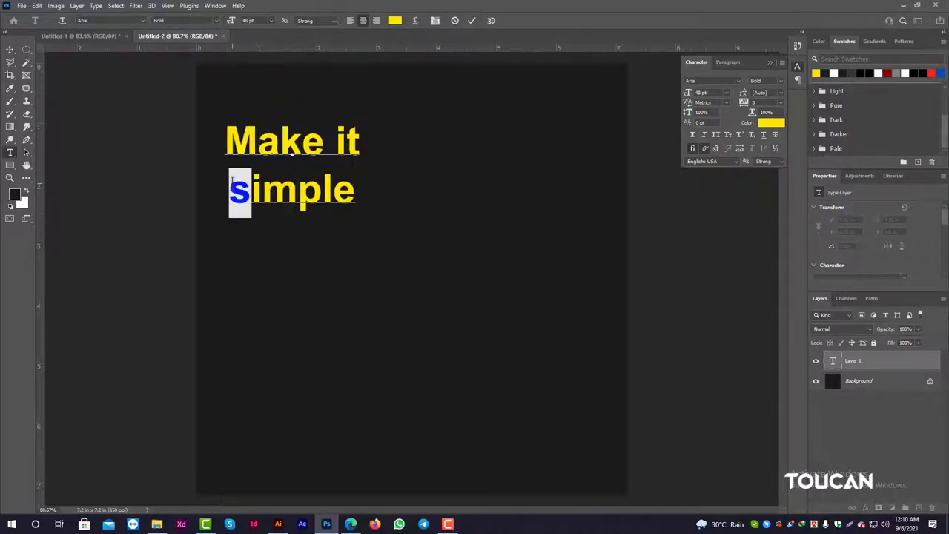
{"action": "type", "text": "S"}
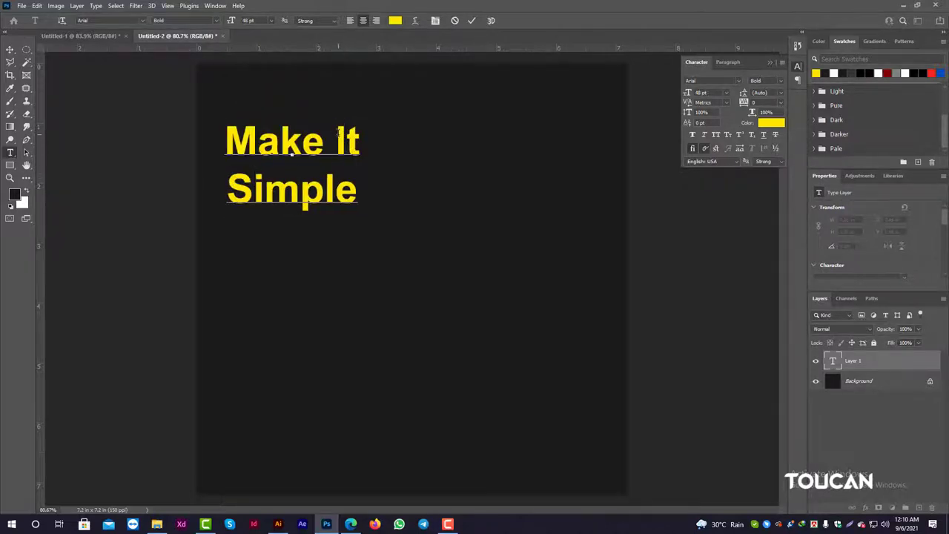
{"action": "key", "text": "ctrl+a"}
{"action": "left_click_drag", "start_coordinate": [357, 190], "coordinate": [227, 190]}
{"action": "left_click_drag", "start_coordinate": [359, 141], "coordinate": [226, 141]}
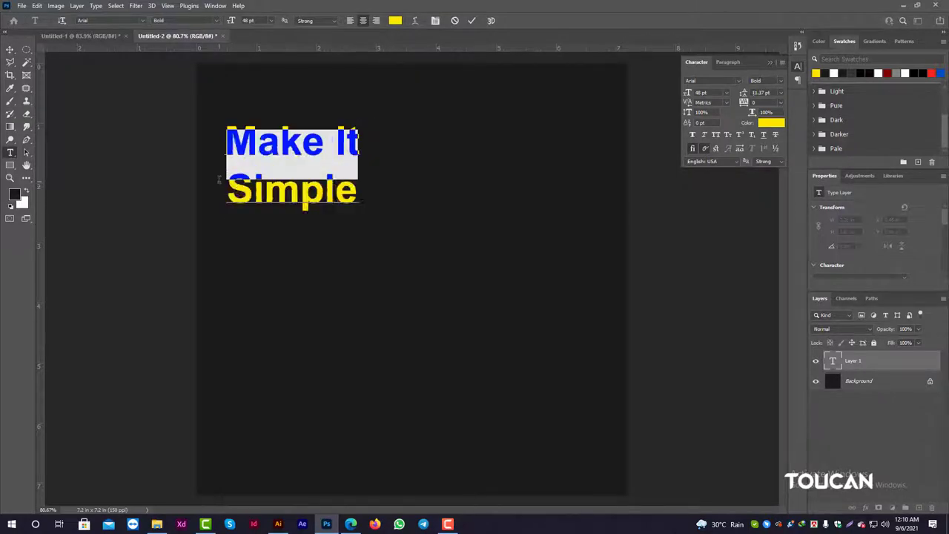
{"action": "left_click_drag", "start_coordinate": [359, 201], "coordinate": [219, 179]}
{"action": "key", "text": "alt+Down"}
{"action": "key", "text": "alt+Down"}
{"action": "key", "text": "alt+Down"}
{"action": "key", "text": "alt+Down"}
{"action": "key", "text": "alt+Down"}
{"action": "key", "text": "alt+Down"}
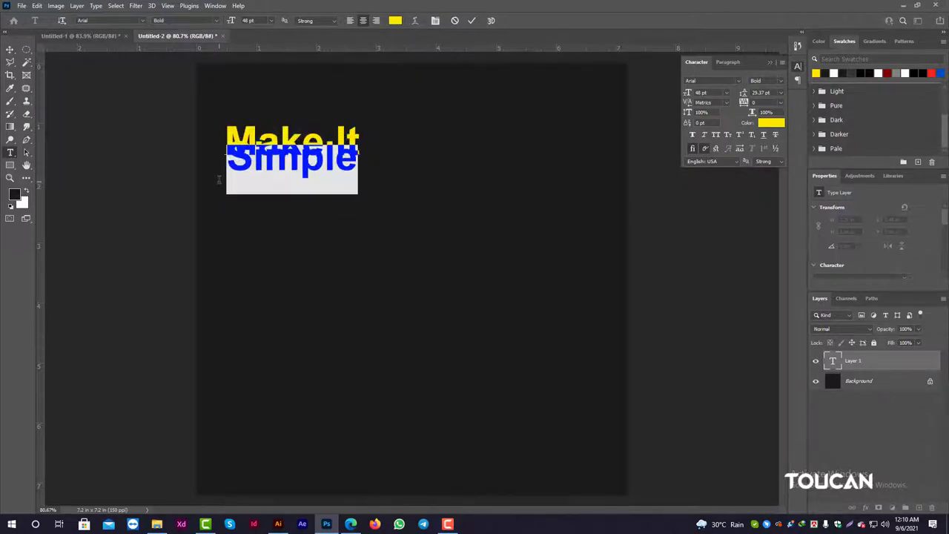
{"action": "key", "text": "alt+Down"}
{"action": "key", "text": "alt+Down"}
{"action": "key", "text": "alt+Down"}
{"action": "key", "text": "alt+Down"}
{"action": "key", "text": "alt+Down"}
{"action": "key", "text": "alt+Down"}
{"action": "key", "text": "alt+Down"}
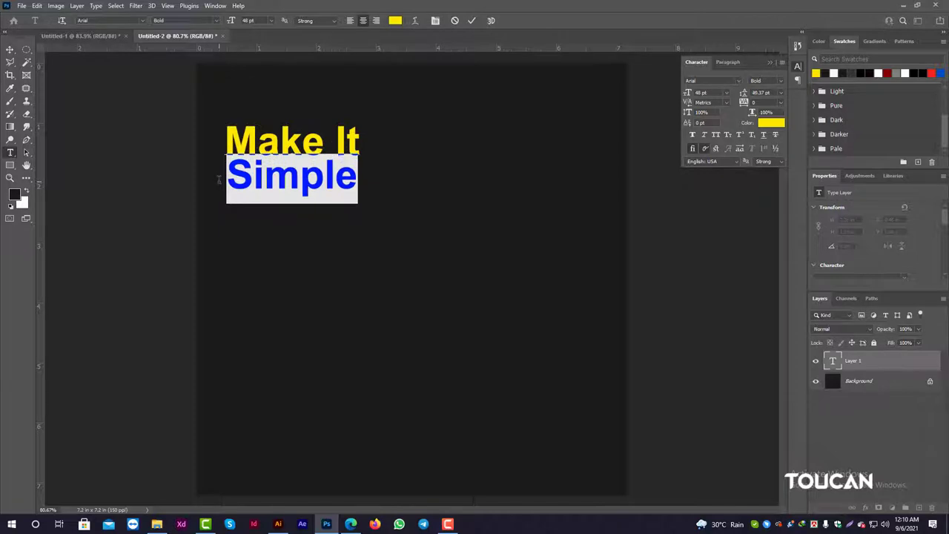
{"action": "left_click", "coordinate": [473, 20]}
Step: Enlarge the Make It Simple text to about 144% and move it toward the canvas centre
{"action": "key", "text": "v"}
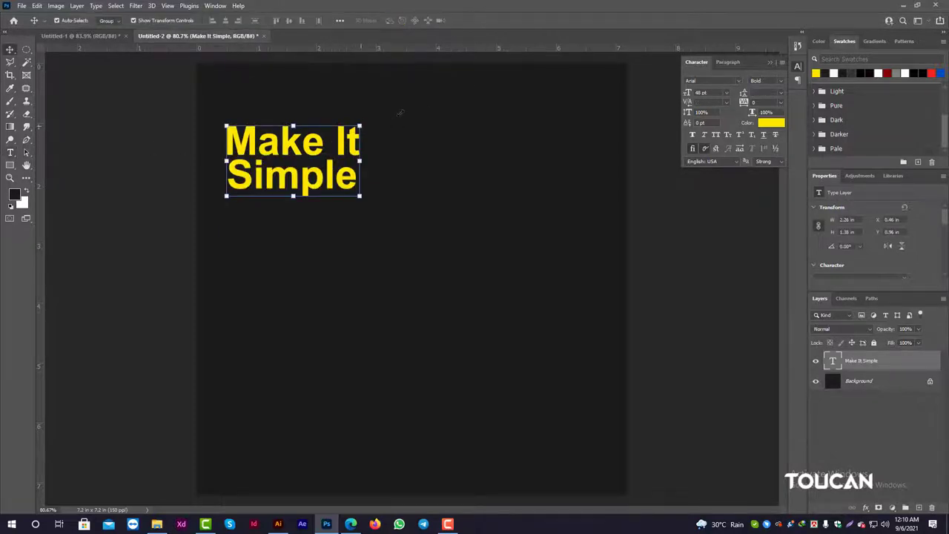
{"action": "left_click_drag", "start_coordinate": [361, 126], "coordinate": [388, 100]}
{"action": "left_click_drag", "start_coordinate": [325, 131], "coordinate": [407, 132]}
{"action": "key", "text": "ctrl+minus"}
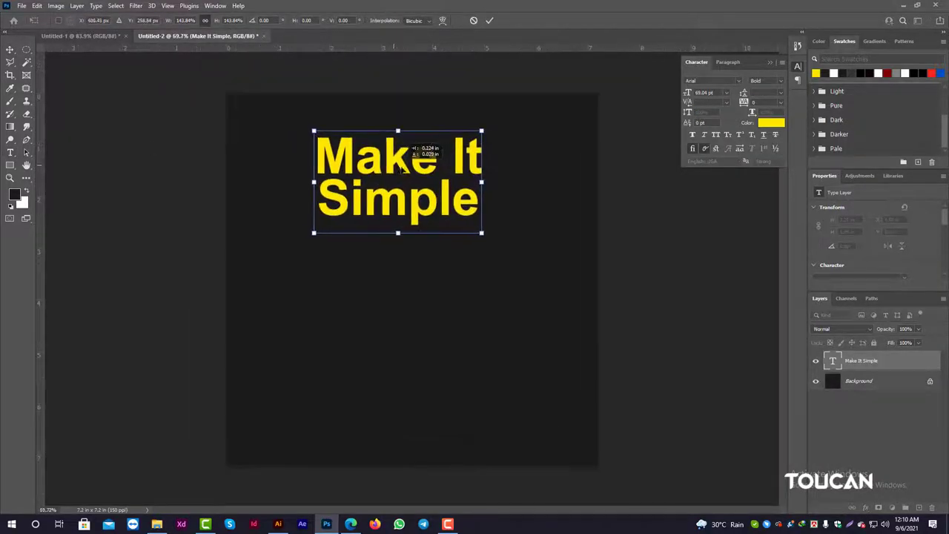
{"action": "left_click_drag", "start_coordinate": [401, 169], "coordinate": [407, 174]}
{"action": "left_click_drag", "start_coordinate": [483, 132], "coordinate": [490, 126]}
{"action": "key", "text": "Return"}
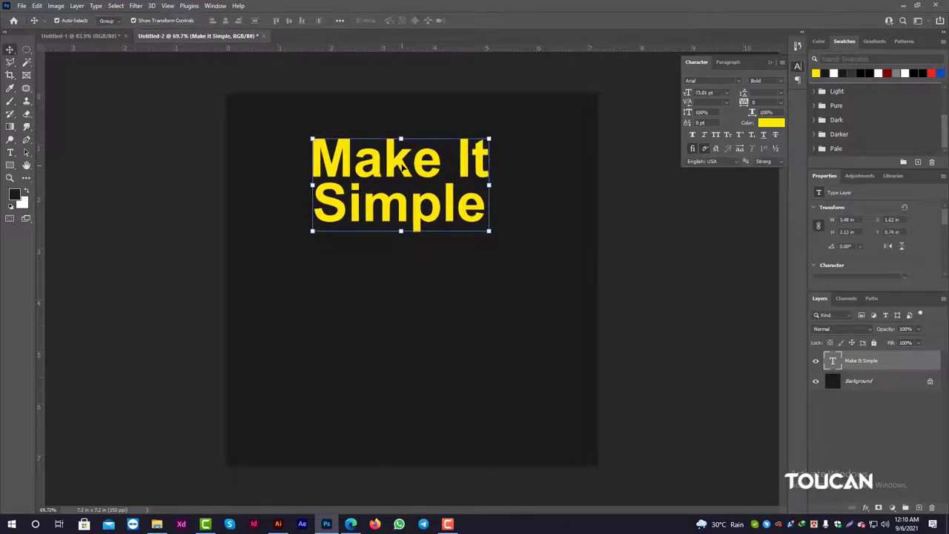
Step: Stack three text copies, scale the block to about 89%, centre it, and convert to one smart object
{"action": "mouse_move", "coordinate": [402, 168]}
{"action": "left_mouse_down"}
{"action": "mouse_move", "coordinate": [394, 327]}
{"action": "mouse_move", "coordinate": [425, 344]}
{"action": "left_mouse_up"}
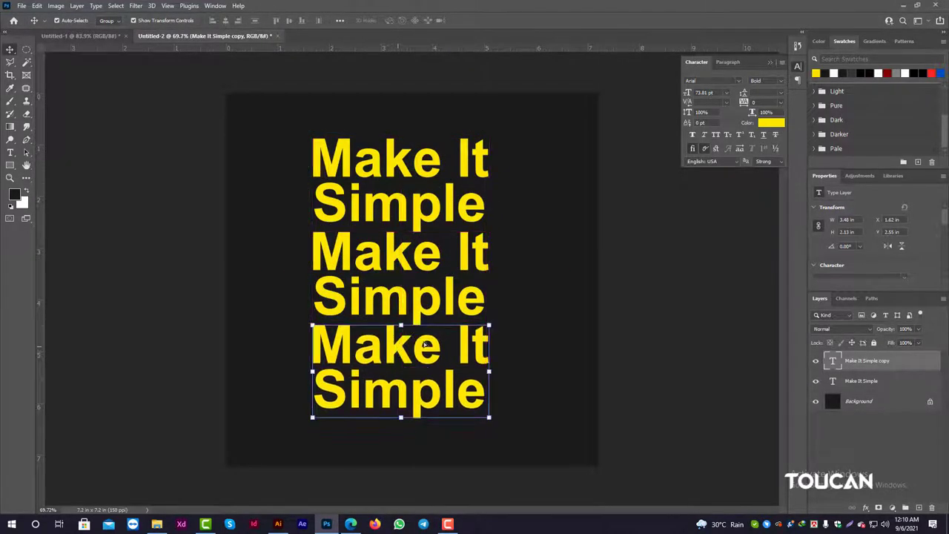
{"action": "left_click", "coordinate": [875, 401]}
{"action": "left_click", "coordinate": [875, 361], "text": "shift"}
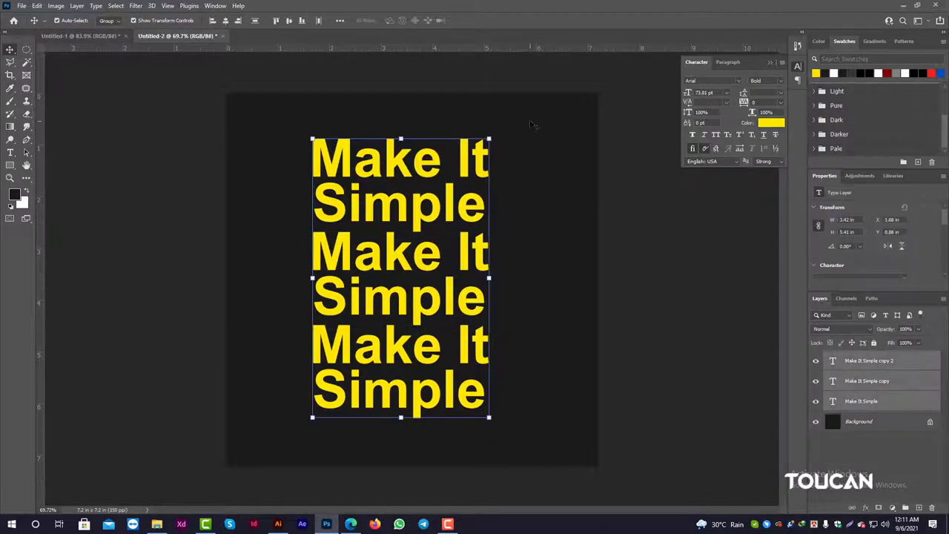
{"action": "key", "text": "ctrl+t"}
{"action": "left_click_drag", "start_coordinate": [489, 138], "coordinate": [480, 153]}
{"action": "left_click_drag", "start_coordinate": [419, 230], "coordinate": [429, 230]}
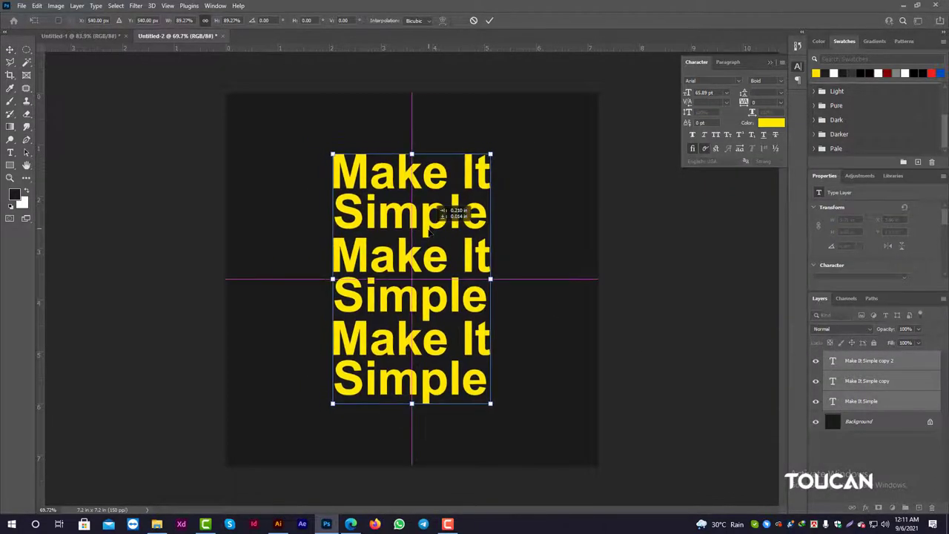
{"action": "key", "text": "Return"}
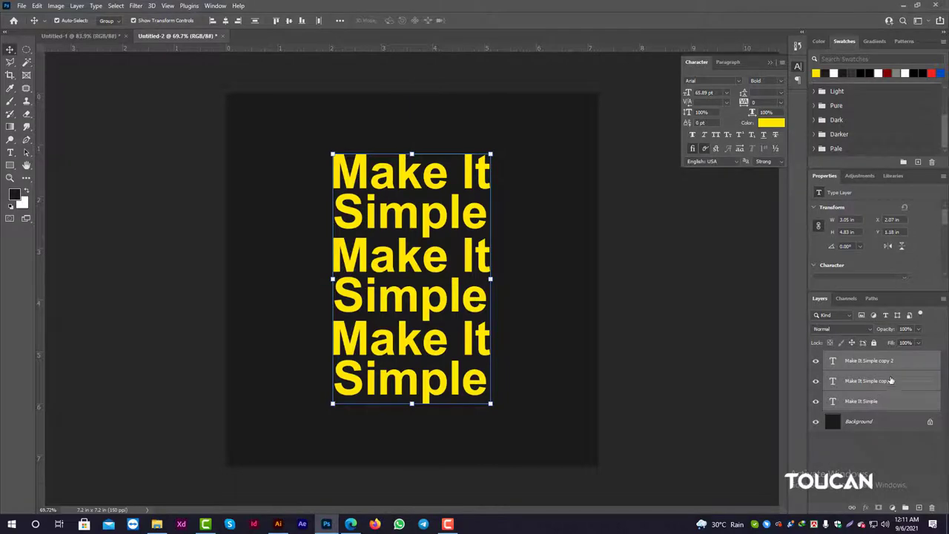
{"action": "right_click", "coordinate": [890, 380]}
{"action": "left_click", "coordinate": [831, 184]}
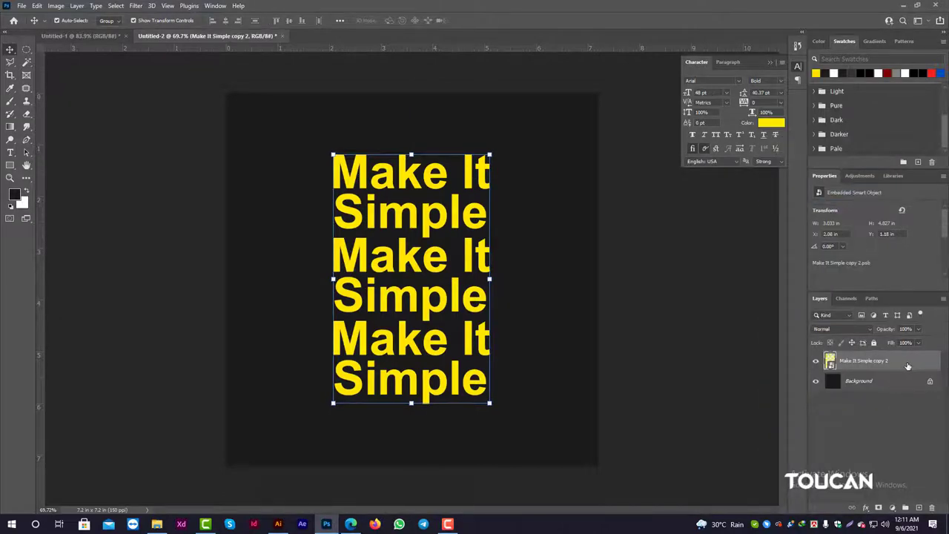
Step: Add a yellow stroke outline, sampled from the canvas, around the Make It Simple text
{"action": "double_click", "coordinate": [908, 367]}
{"action": "left_click", "coordinate": [576, 190]}
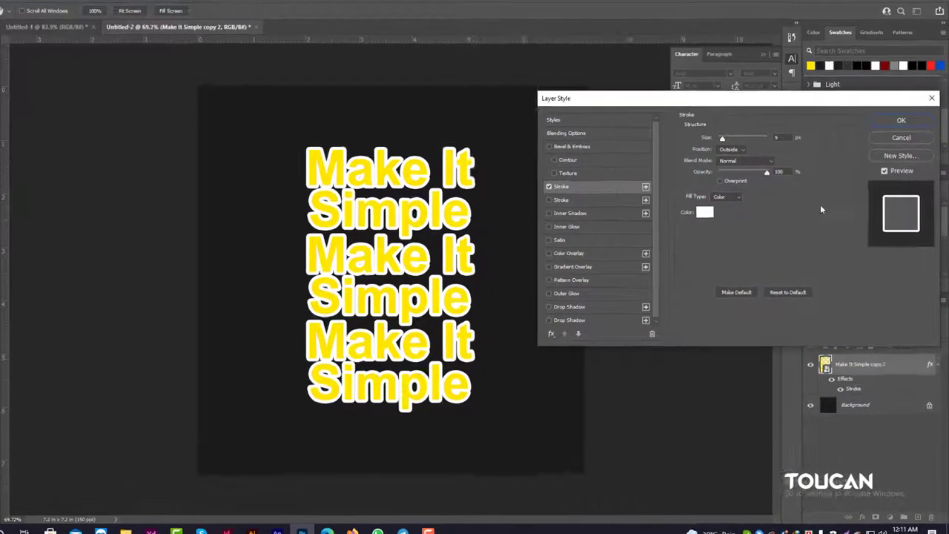
{"action": "left_click", "coordinate": [709, 212]}
{"action": "left_click", "coordinate": [431, 217]}
{"action": "left_click", "coordinate": [853, 82]}
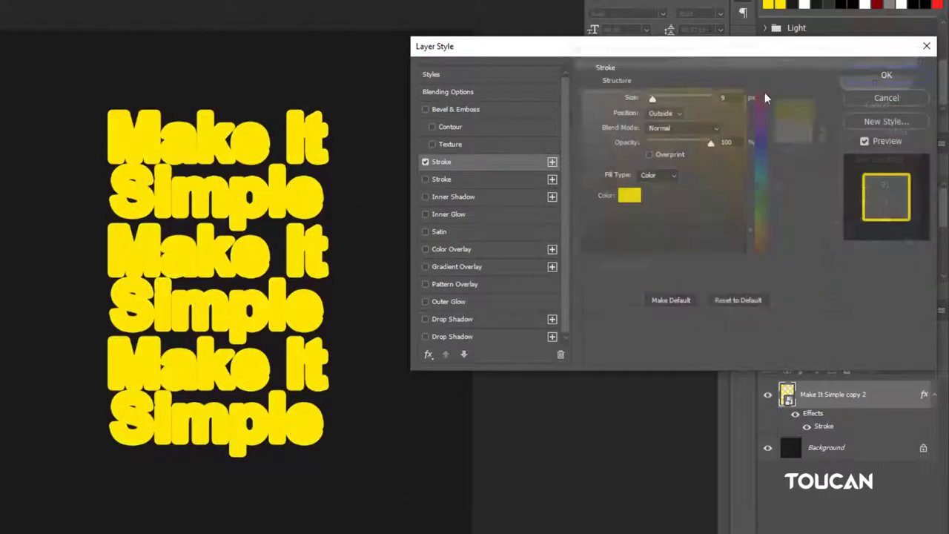
{"action": "double_click", "coordinate": [733, 98]}
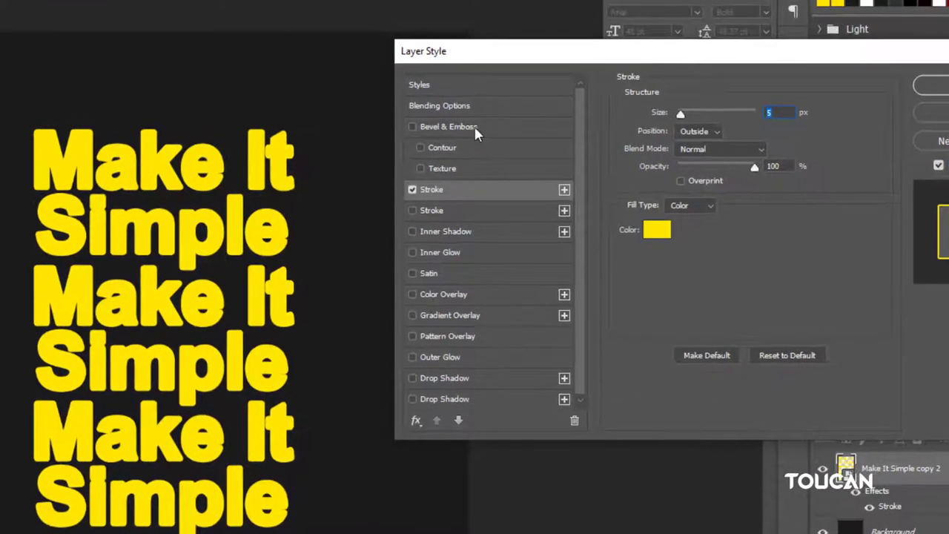
Step: Try a Bevel & Emboss at 13 px size, briefly testing and removing a texture
{"action": "left_click", "coordinate": [469, 123]}
{"action": "mouse_move", "coordinate": [698, 182]}
{"action": "left_mouse_down"}
{"action": "mouse_move", "coordinate": [685, 181]}
{"action": "mouse_move", "coordinate": [693, 181]}
{"action": "left_mouse_up"}
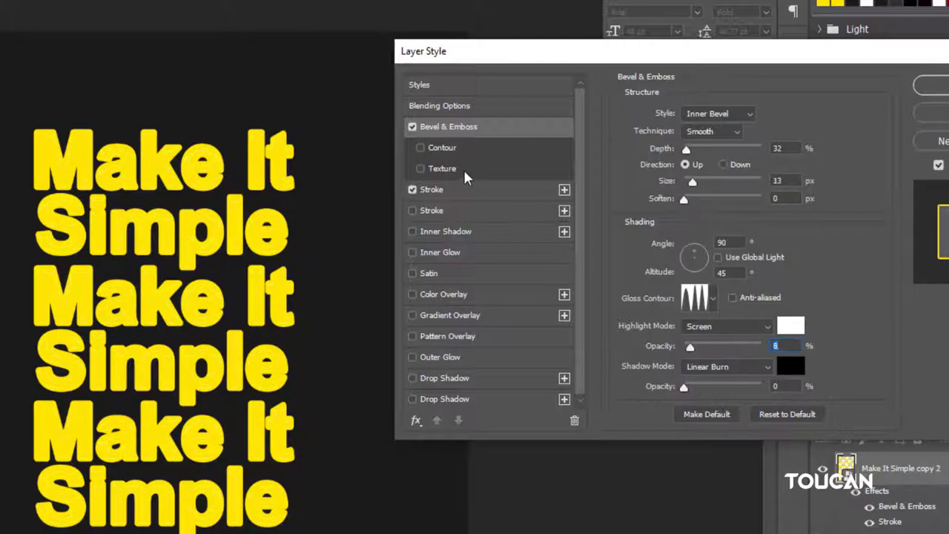
{"action": "left_click", "coordinate": [442, 168]}
{"action": "left_click", "coordinate": [419, 169]}
{"action": "left_click", "coordinate": [492, 127]}
Step: Set Fill Opacity to 0 and remove the Bevel & Emboss effect
{"action": "left_click", "coordinate": [451, 108]}
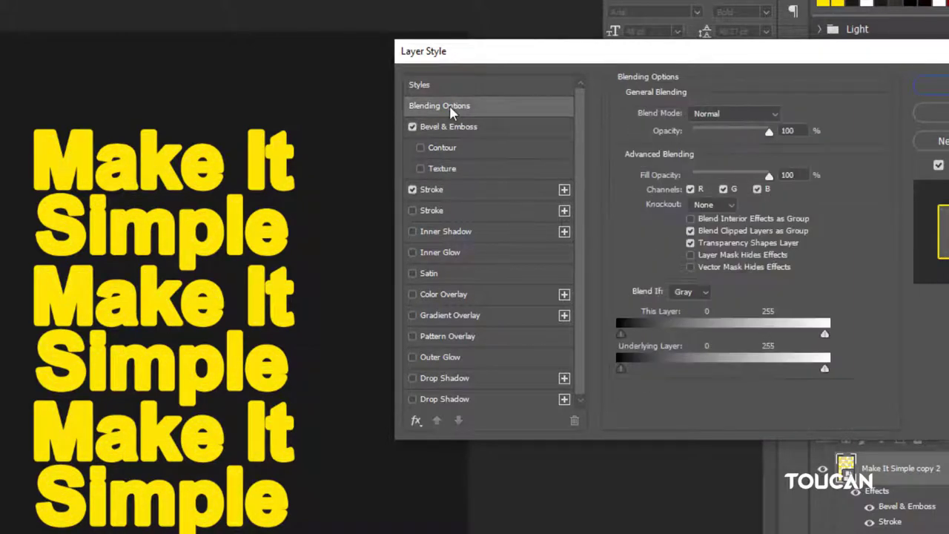
{"action": "left_click_drag", "start_coordinate": [770, 175], "coordinate": [692, 175]}
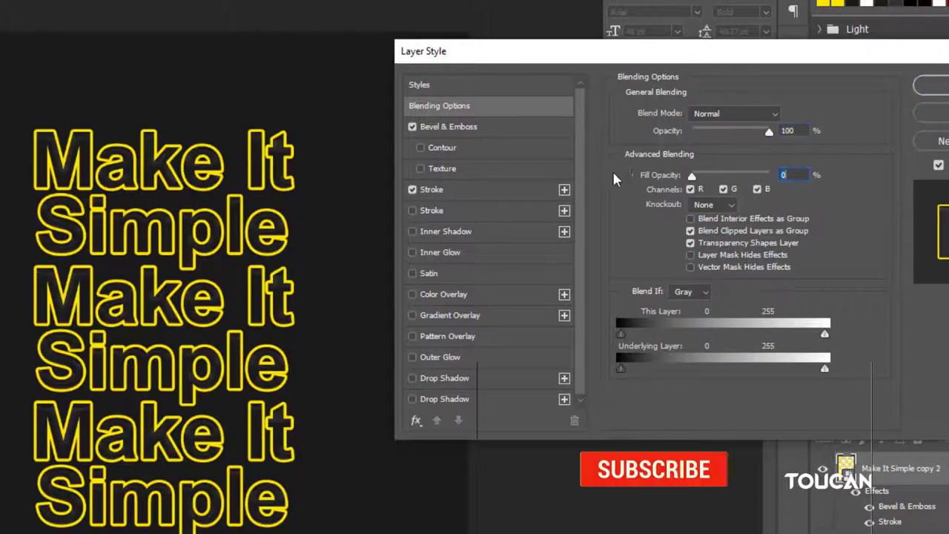
{"action": "left_click", "coordinate": [412, 127]}
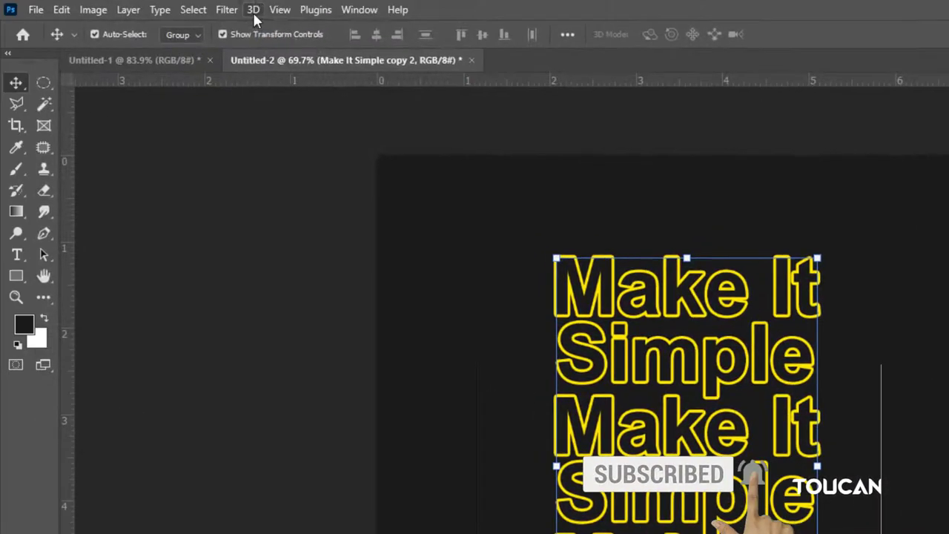
Step: Apply a 110° Twirl to the hollow yellow text, then resize the text block horizontally
{"action": "left_click", "coordinate": [226, 9]}
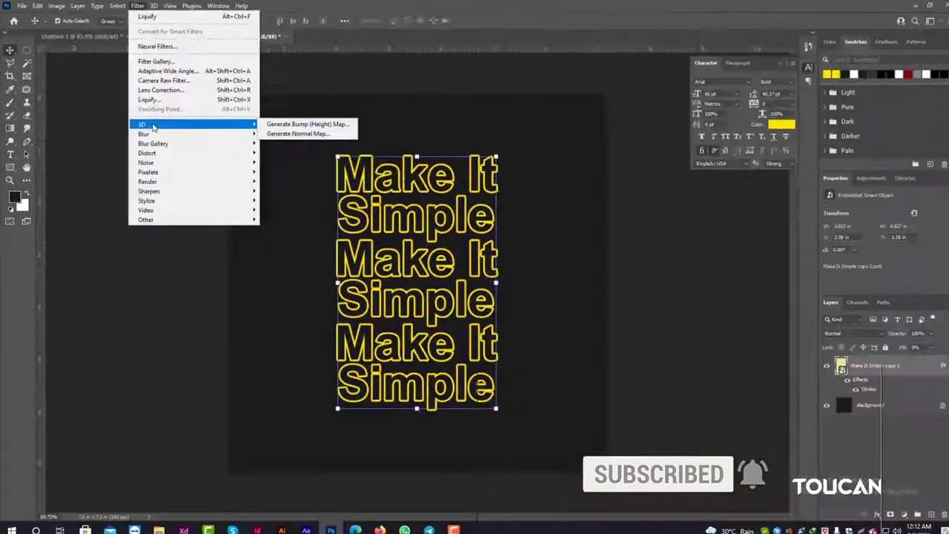
{"action": "mouse_move", "coordinate": [216, 224]}
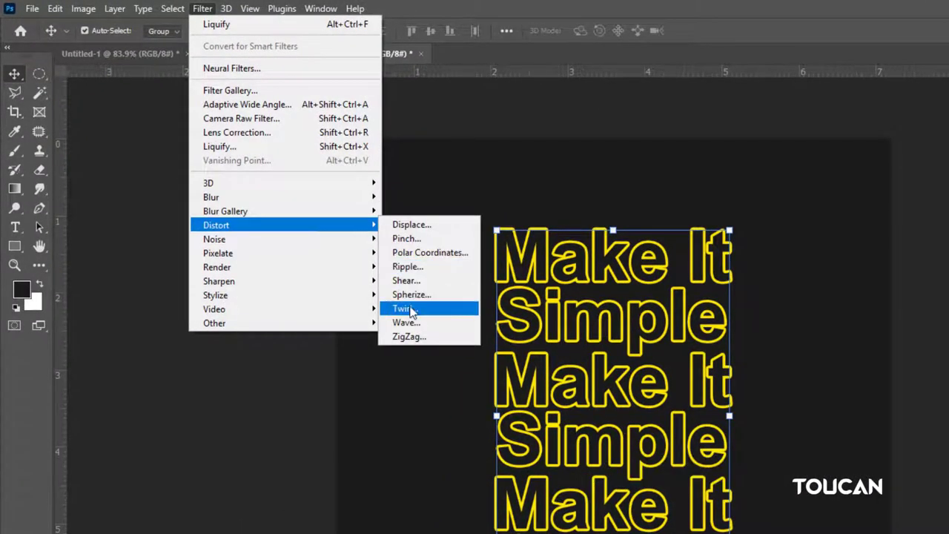
{"action": "left_click", "coordinate": [416, 312]}
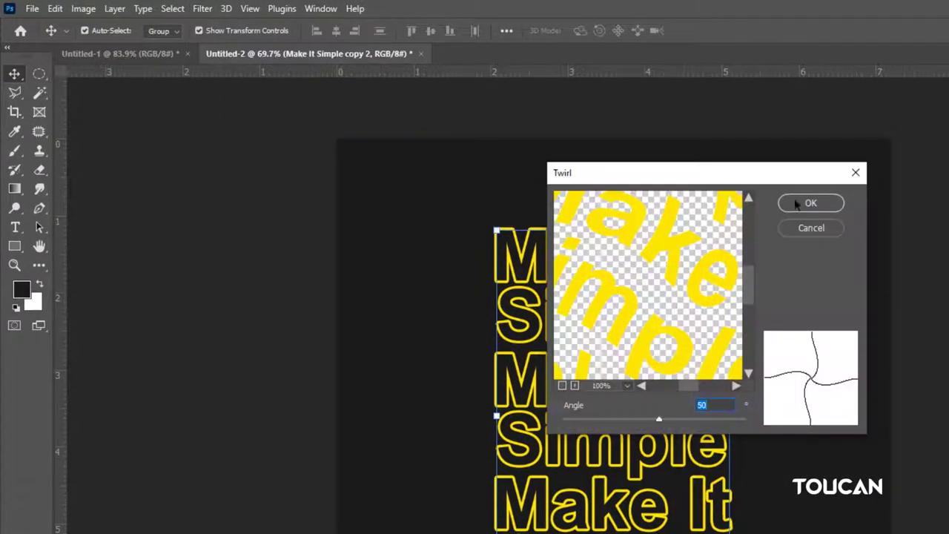
{"action": "left_click_drag", "start_coordinate": [658, 419], "coordinate": [660, 421]}
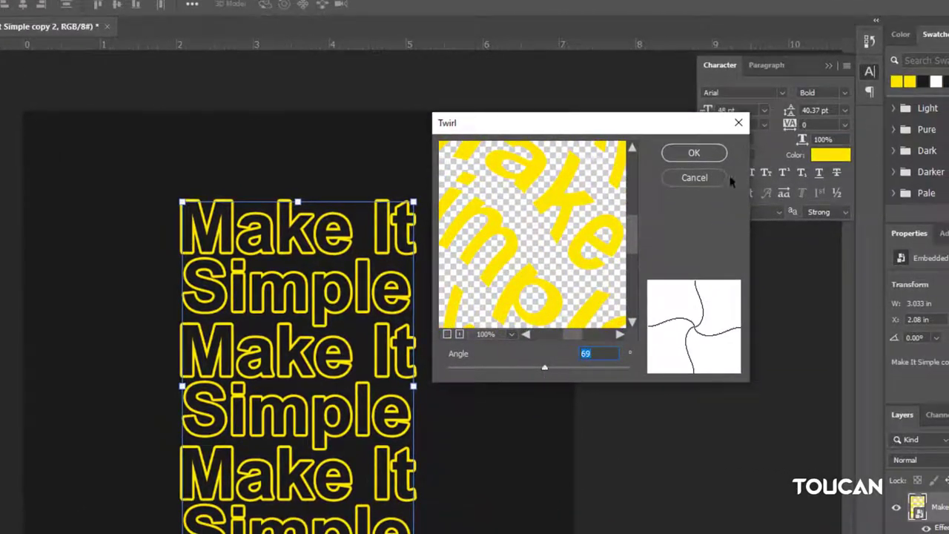
{"action": "left_click", "coordinate": [708, 154]}
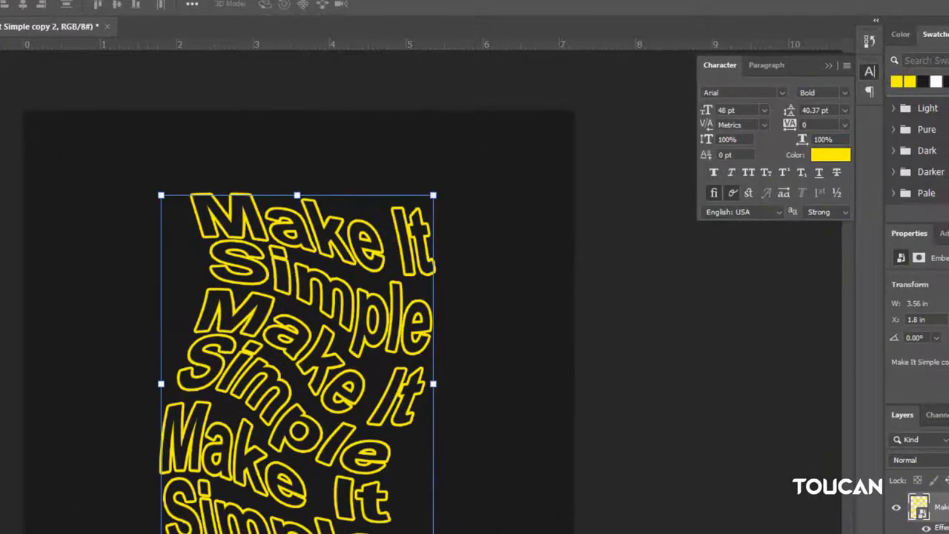
{"action": "left_click_drag", "start_coordinate": [434, 383], "coordinate": [489, 279]}
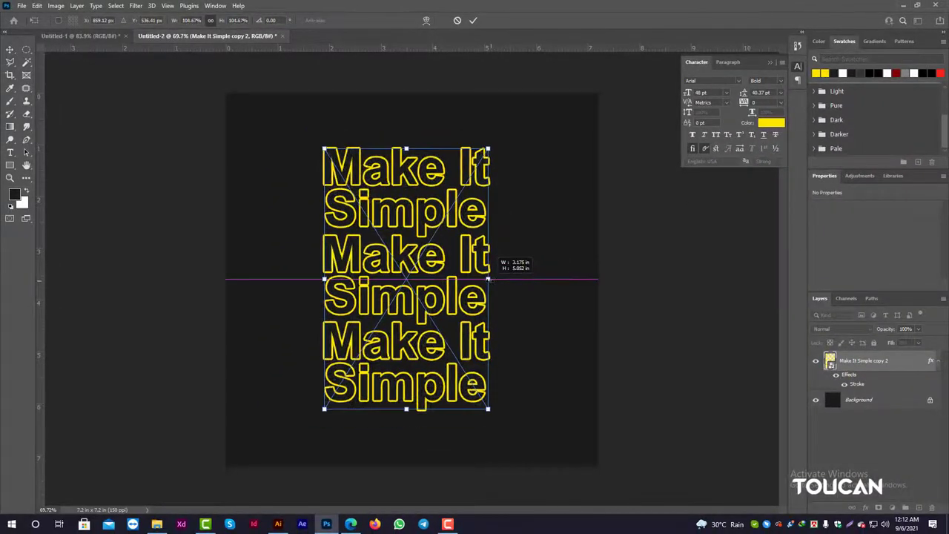
{"action": "key", "text": "Return"}
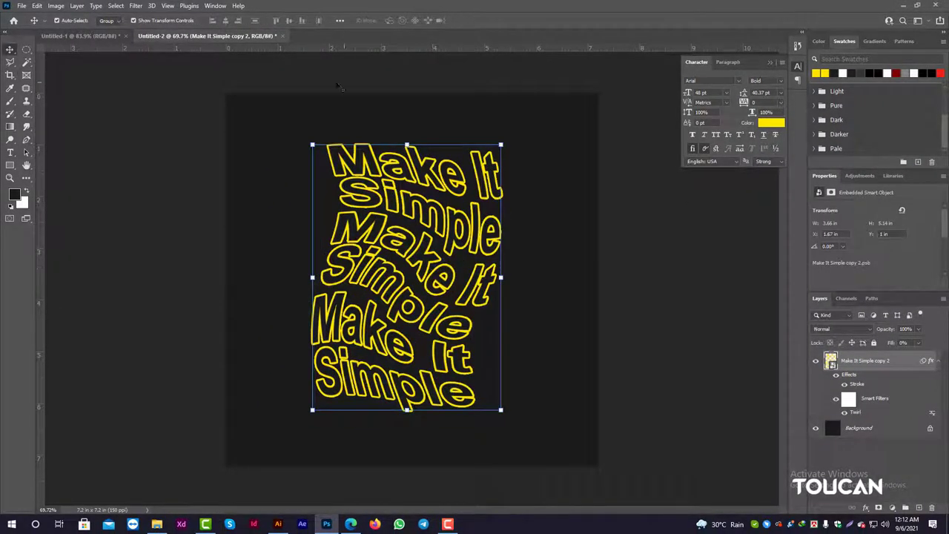
Step: Scale the twirled text down around its centre
{"action": "left_click", "coordinate": [656, 302]}
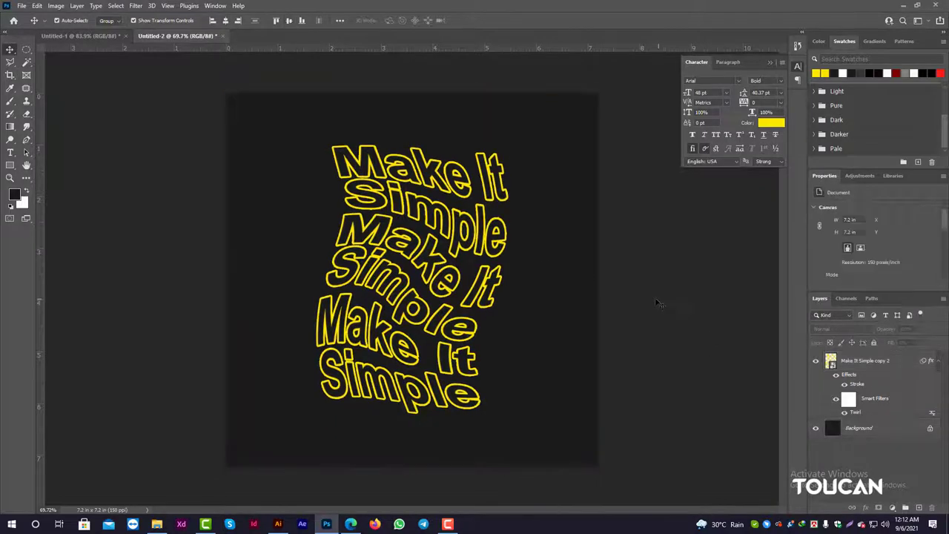
{"action": "scroll", "coordinate": [656, 302], "scroll_direction": "up", "scroll_amount": 3}
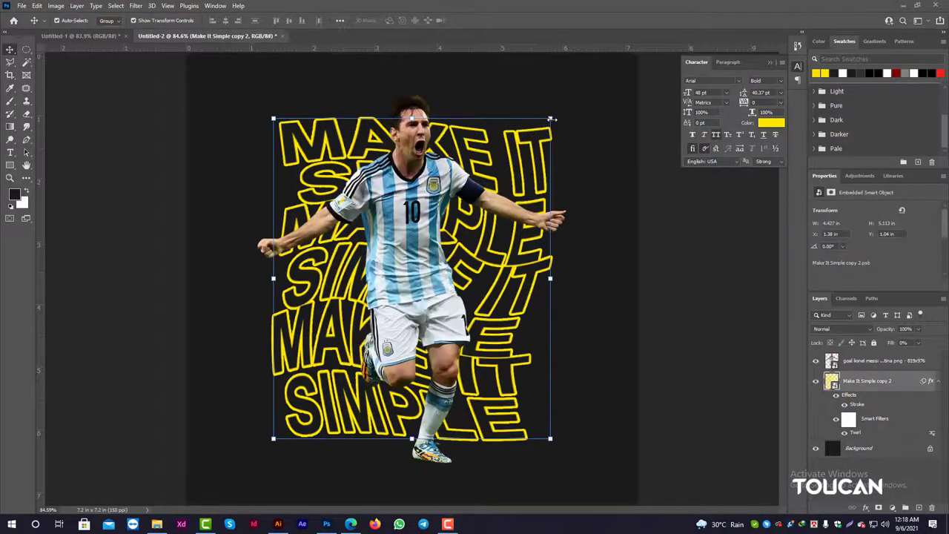
{"action": "left_click_drag", "start_coordinate": [550, 119], "coordinate": [539, 132]}
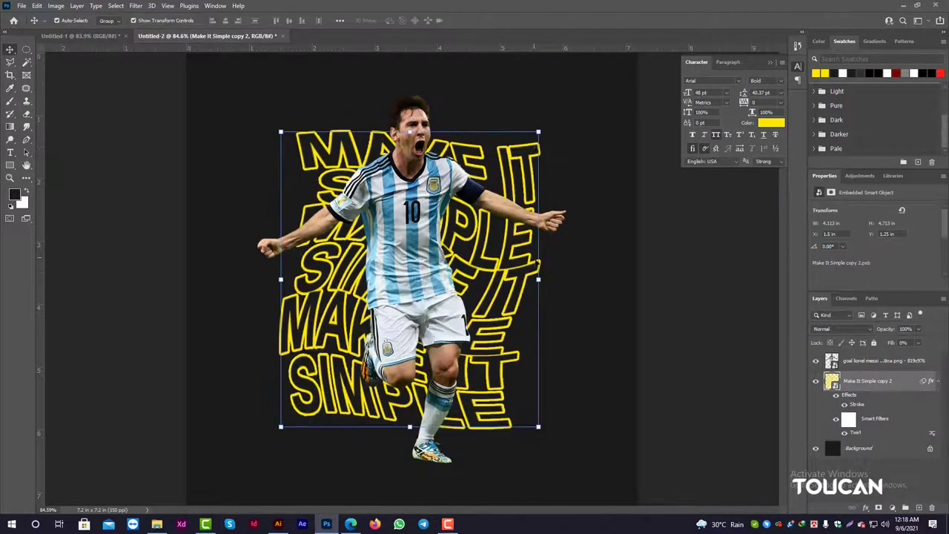
{"action": "scroll", "coordinate": [537, 264], "scroll_direction": "up", "scroll_amount": 1}
{"action": "scroll", "coordinate": [537, 263], "scroll_direction": "down", "scroll_amount": 2}
Step: Lower the text layer's opacity to about 78%, then return to the Untitled-1 TOUCAN document
{"action": "left_click_drag", "start_coordinate": [917, 333], "coordinate": [914, 342]}
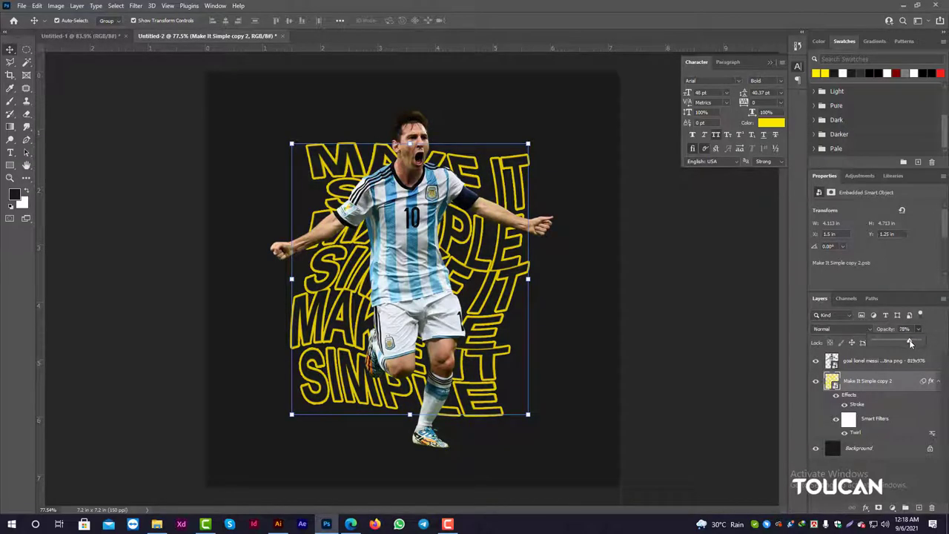
{"action": "scroll", "coordinate": [382, 470], "scroll_direction": "up", "scroll_amount": 2}
{"action": "scroll", "coordinate": [382, 471], "scroll_direction": "down", "scroll_amount": 1}
{"action": "scroll", "coordinate": [382, 470], "scroll_direction": "up", "scroll_amount": 2}
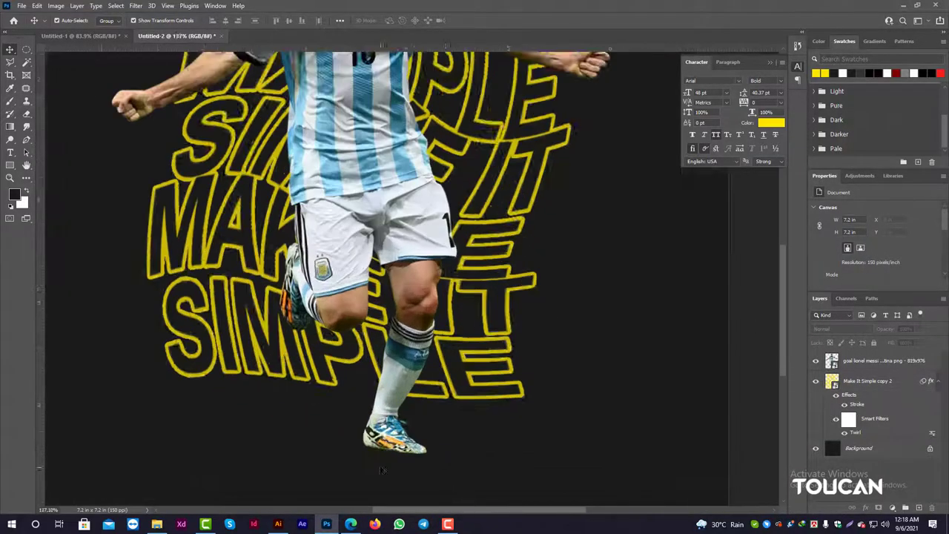
{"action": "scroll", "coordinate": [382, 471], "scroll_direction": "down", "scroll_amount": 2}
{"action": "scroll", "coordinate": [382, 471], "scroll_direction": "down", "scroll_amount": 2}
{"action": "scroll", "coordinate": [382, 470], "scroll_direction": "down", "scroll_amount": 1}
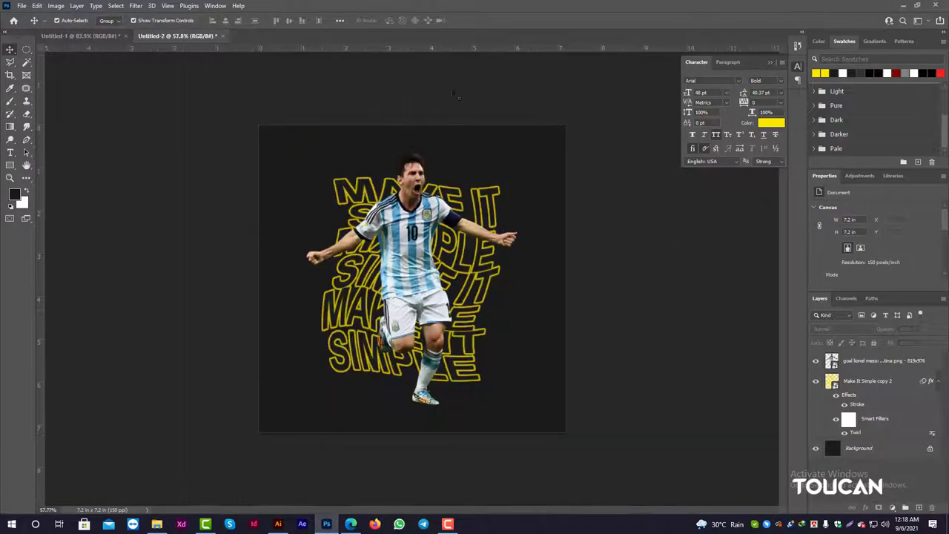
{"action": "left_click", "coordinate": [105, 37]}
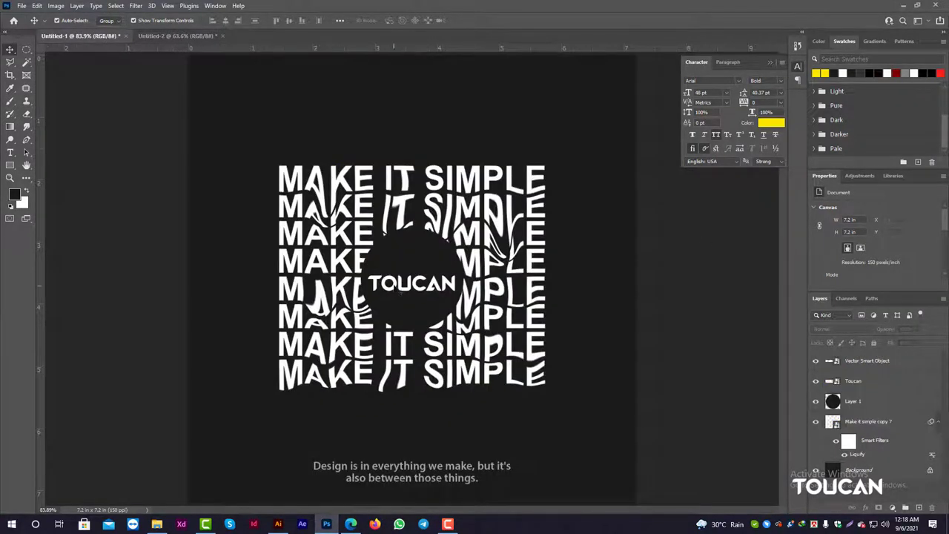
Step: Copy the TOUCAN logo into the player design and place it below the player
{"action": "left_click_drag", "start_coordinate": [400, 289], "coordinate": [415, 424]}
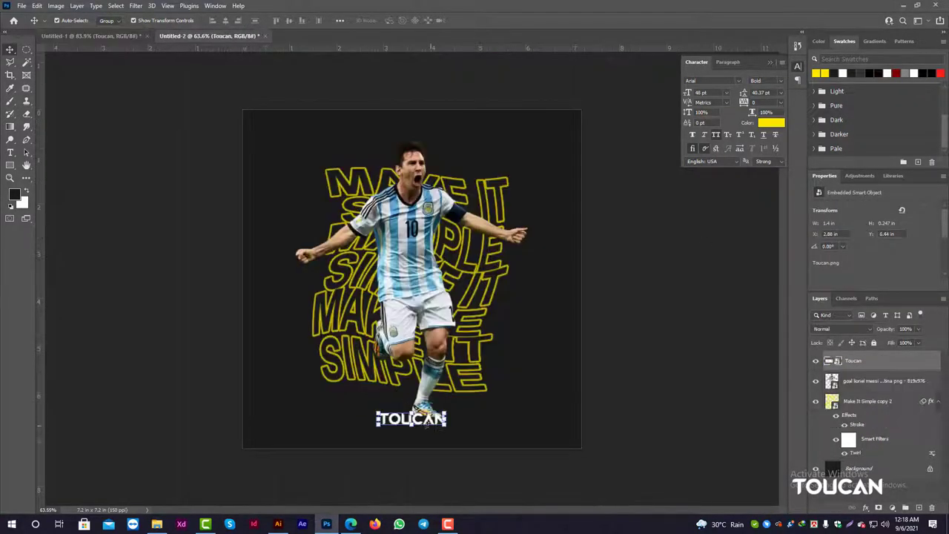
{"action": "scroll", "coordinate": [427, 425], "scroll_direction": "up", "scroll_amount": 3}
{"action": "left_click_drag", "start_coordinate": [426, 425], "coordinate": [409, 429]}
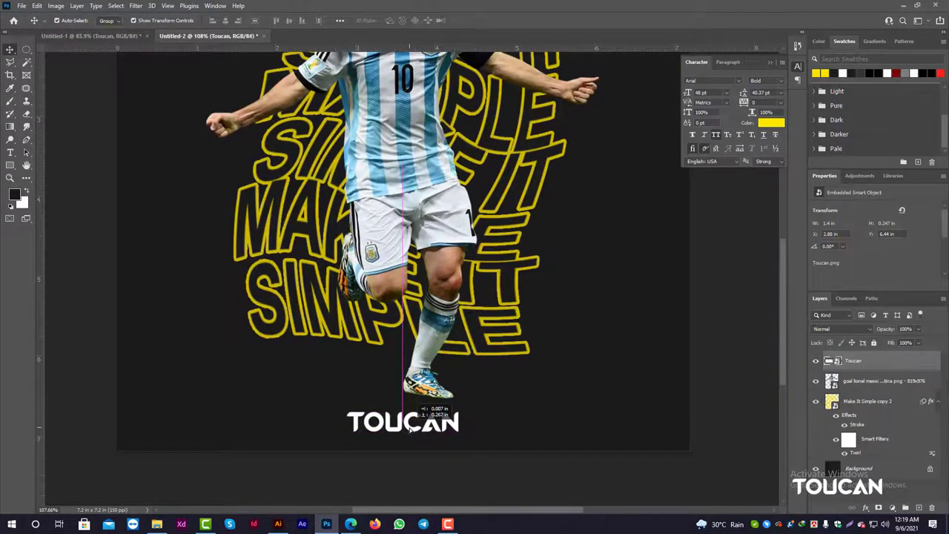
{"action": "key", "text": "ctrl+0"}
Step: Centre the player photo on the canvas with the background, then reselect the photo layer
{"action": "left_click", "coordinate": [464, 310]}
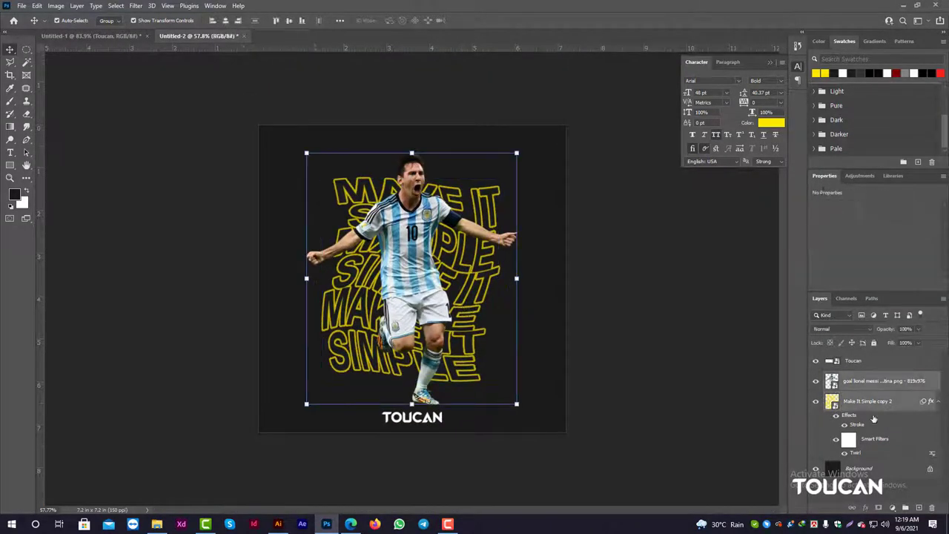
{"action": "left_click", "coordinate": [878, 472], "text": "shift"}
{"action": "left_click", "coordinate": [288, 21]}
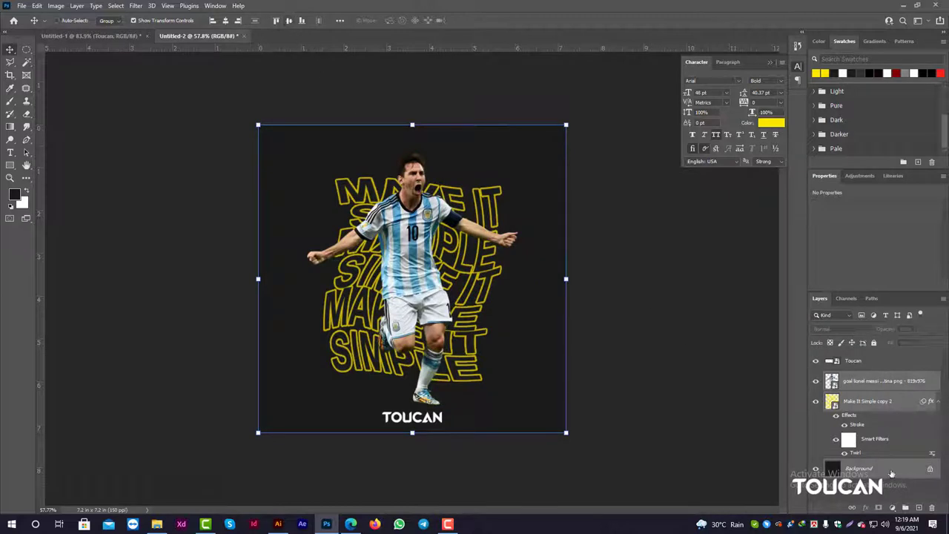
{"action": "left_click", "coordinate": [610, 307]}
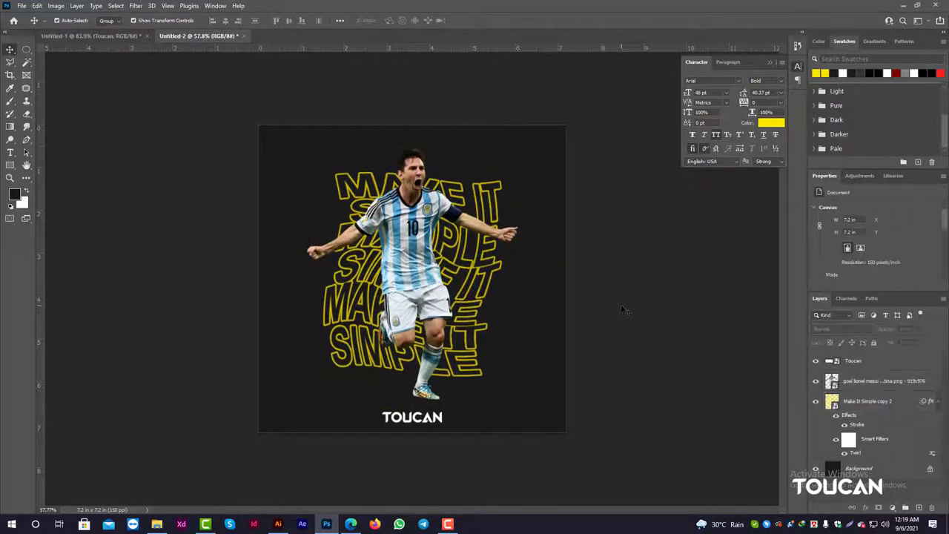
{"action": "key", "text": "ctrl+0"}
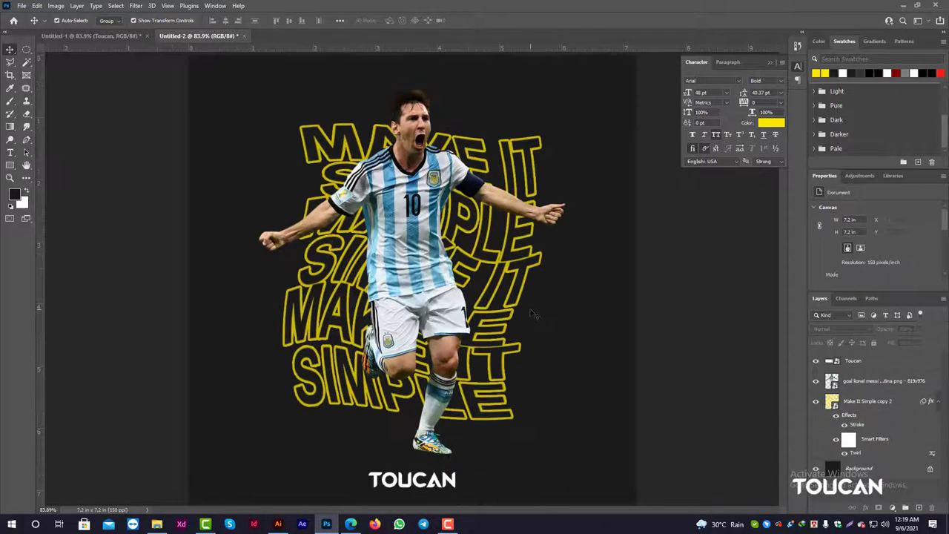
{"action": "left_click", "coordinate": [890, 381]}
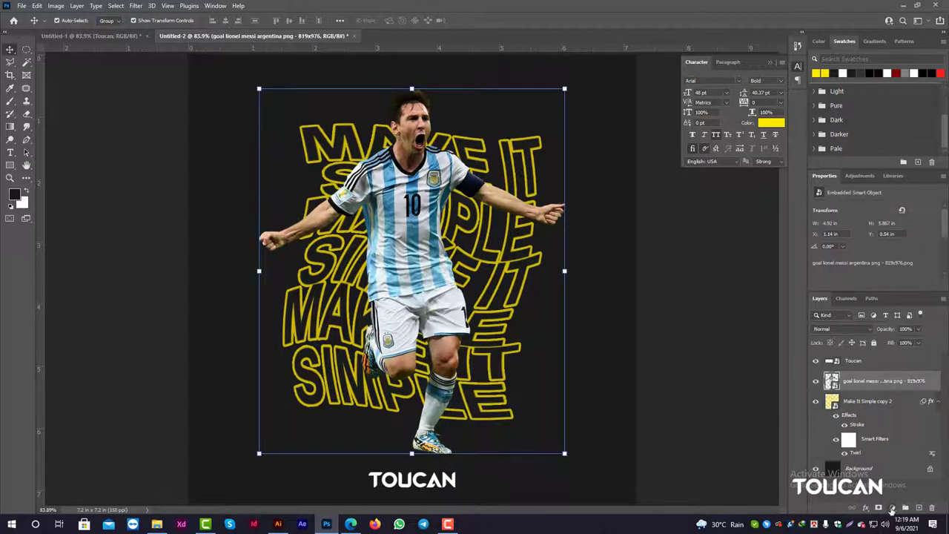
Step: Add a Black & White adjustment clipped to the player photo with brightened reds
{"action": "left_click", "coordinate": [892, 509]}
{"action": "left_click", "coordinate": [889, 425]}
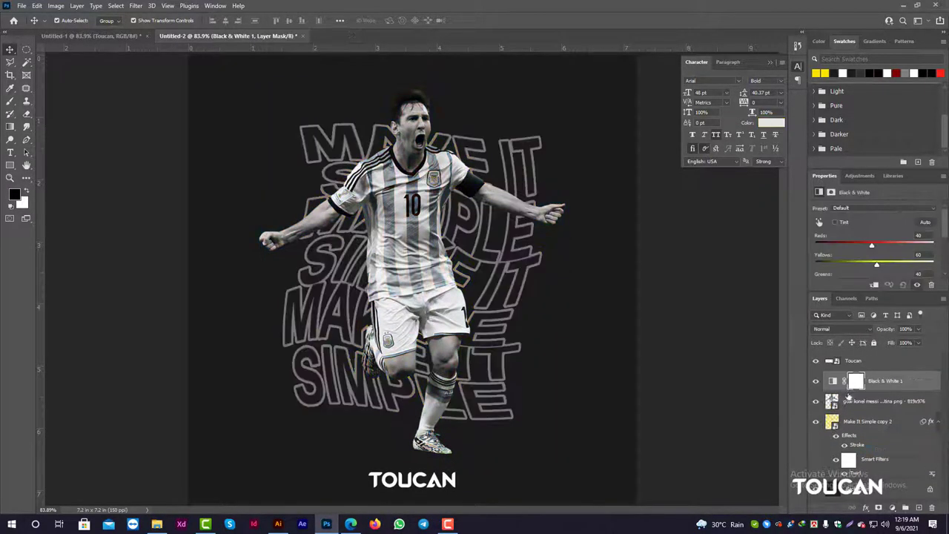
{"action": "left_click", "coordinate": [905, 387], "text": "alt"}
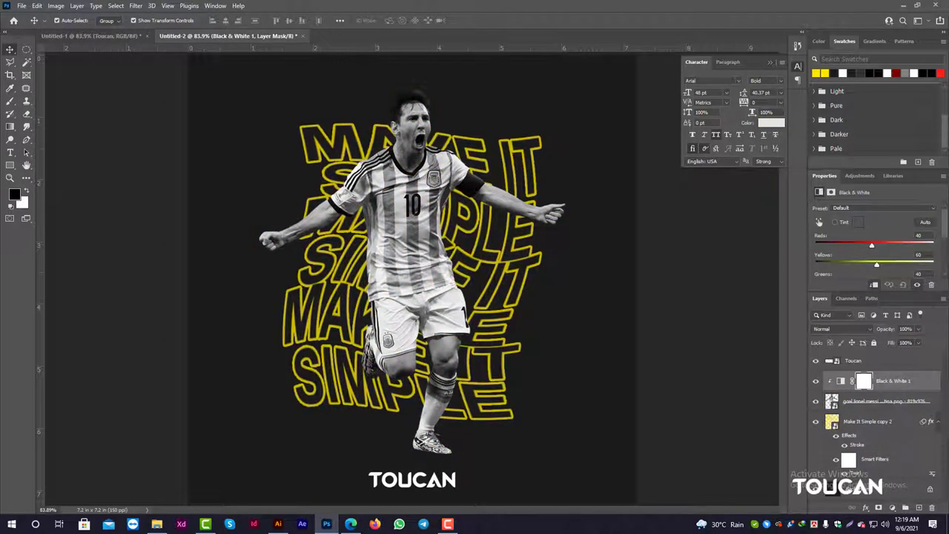
{"action": "left_click_drag", "start_coordinate": [872, 246], "coordinate": [879, 245]}
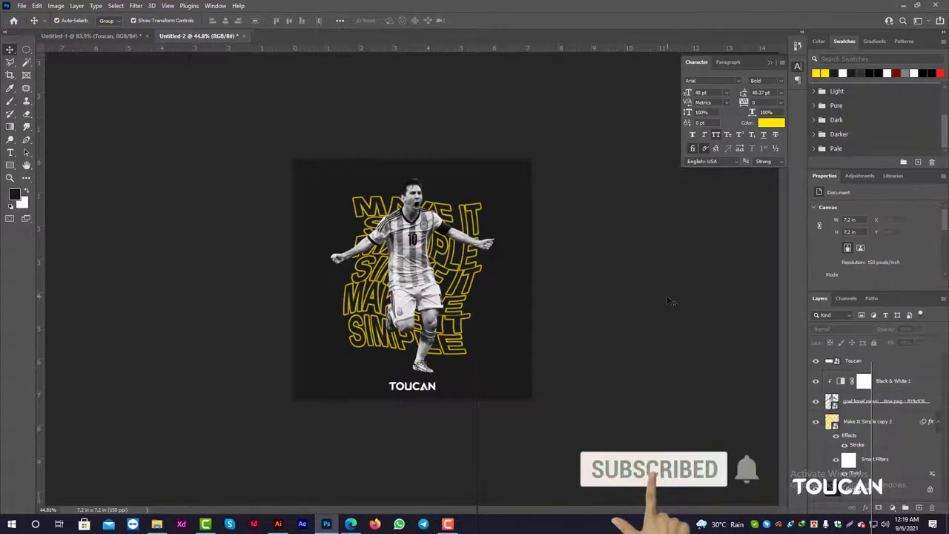
{"action": "key", "text": "ctrl+0"}
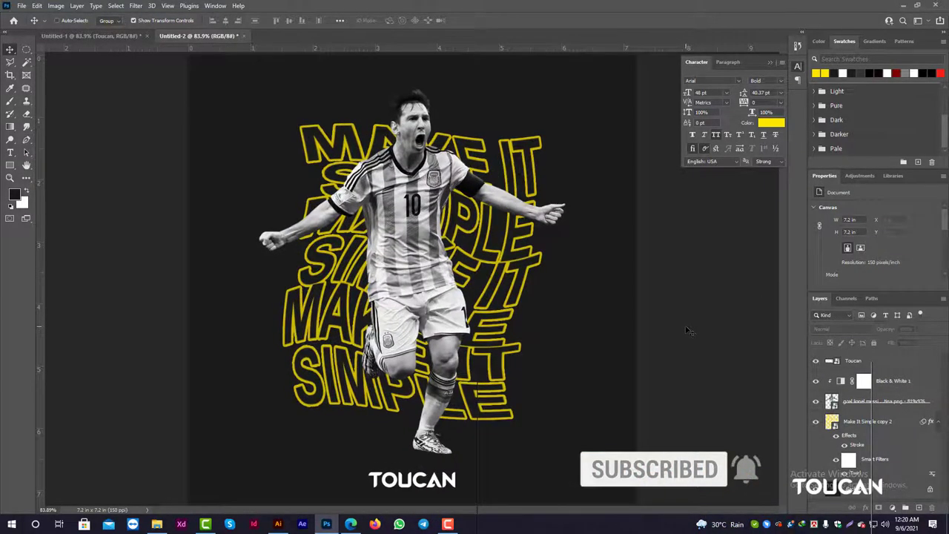
{"action": "key", "text": "ctrl+n"}
Step: Create a new blank document and fill its canvas with the dark colour
{"action": "double_click", "coordinate": [326, 137]}
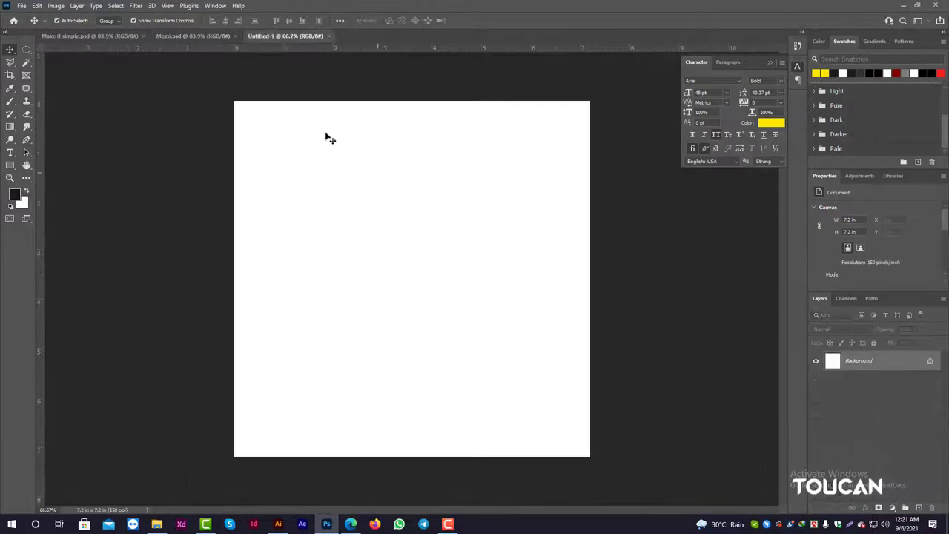
{"action": "key", "text": "alt+BackSpace"}
{"action": "left_click", "coordinate": [194, 36]}
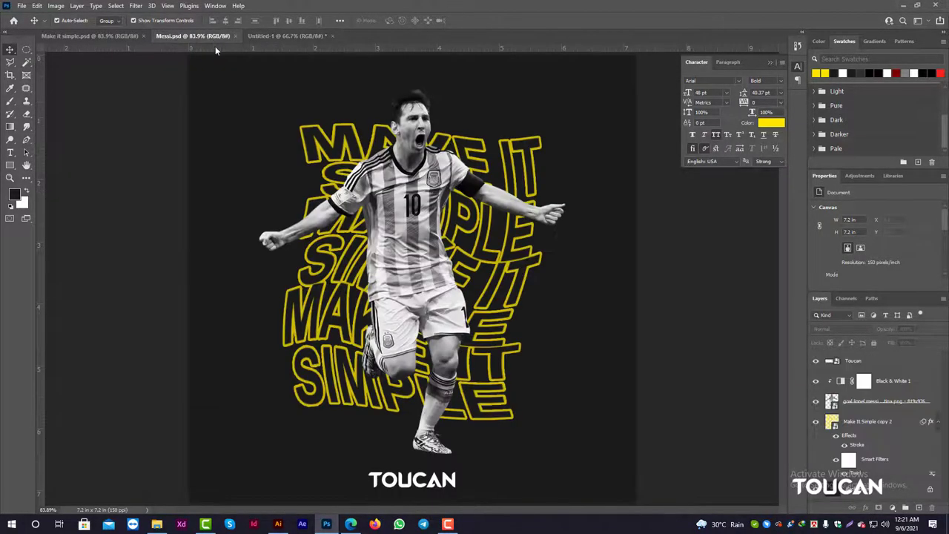
{"action": "left_click_drag", "start_coordinate": [255, 35], "coordinate": [147, 41]}
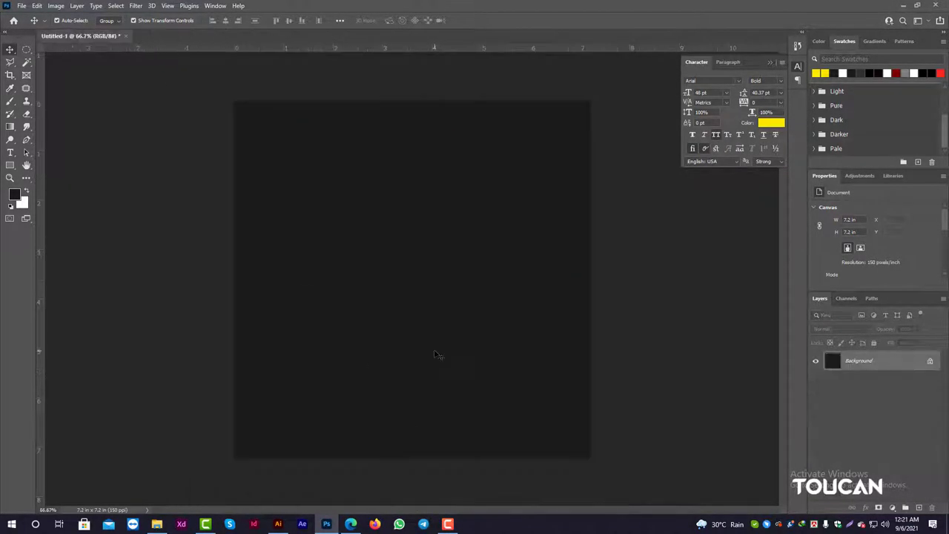
{"action": "scroll", "coordinate": [436, 354], "scroll_direction": "up", "scroll_amount": 1}
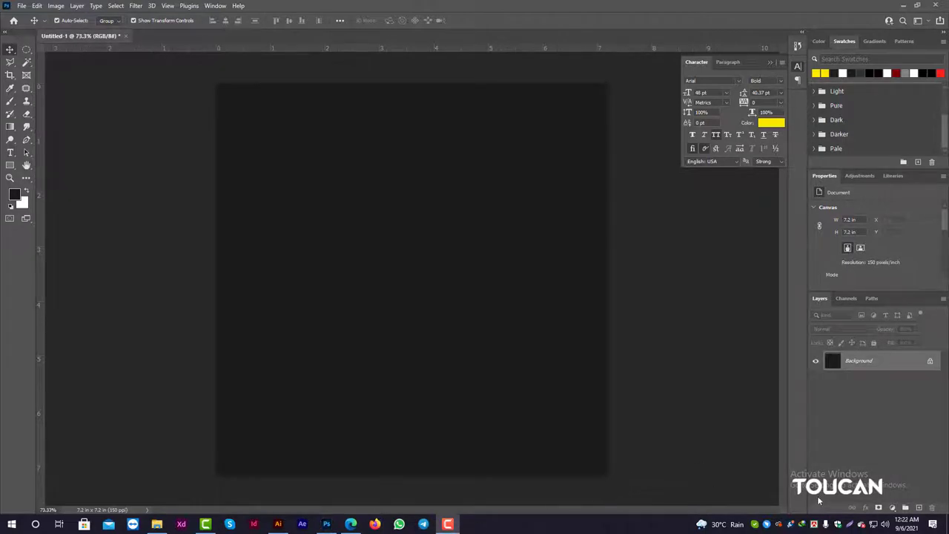
Step: Type 'MAKE IT SIMPLE' on a new text layer and move it toward the centre
{"action": "left_click", "coordinate": [11, 152]}
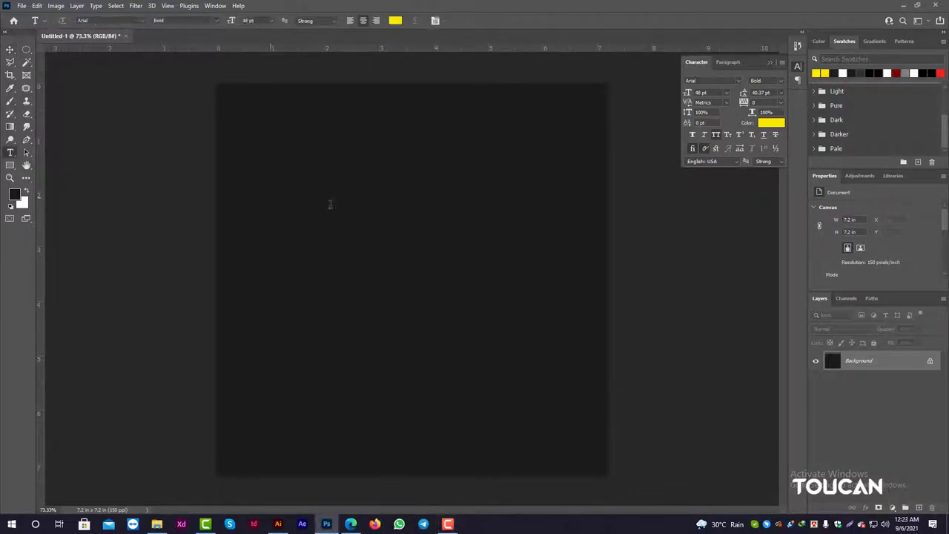
{"action": "left_click", "coordinate": [301, 225]}
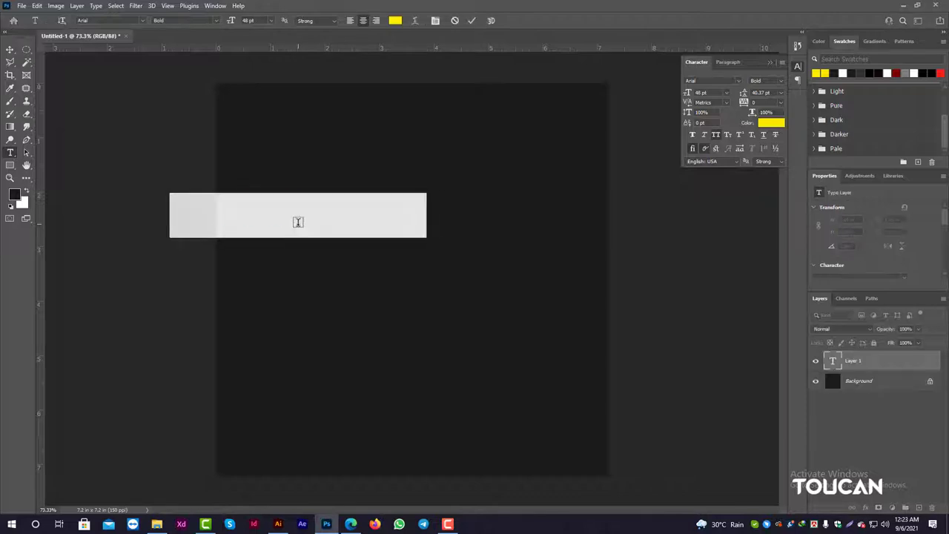
{"action": "type", "text": "MA"}
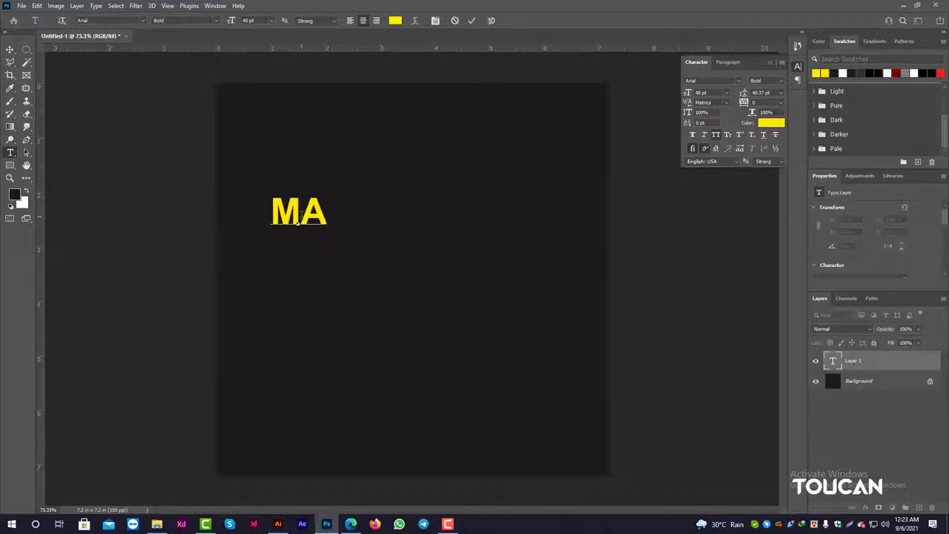
{"action": "type", "text": "KE IT"}
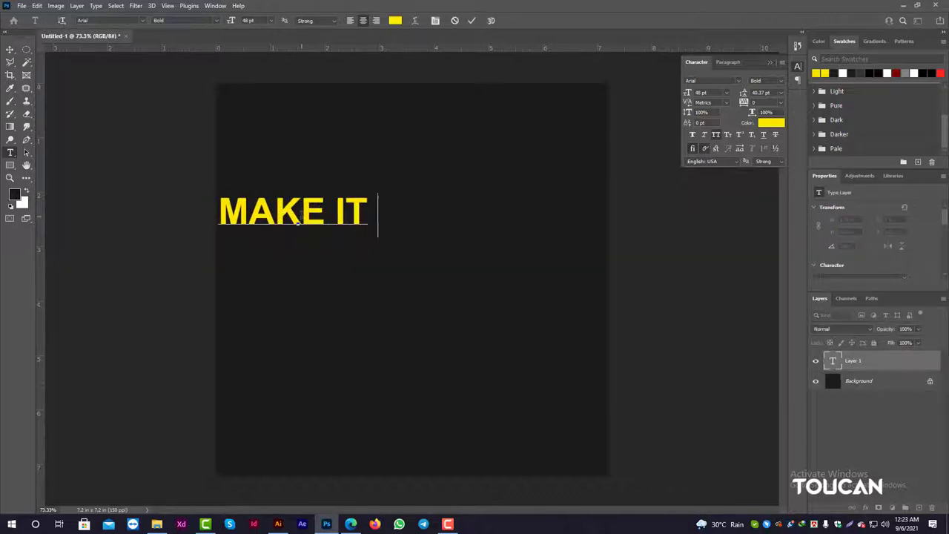
{"action": "type", "text": "SIMPLE"}
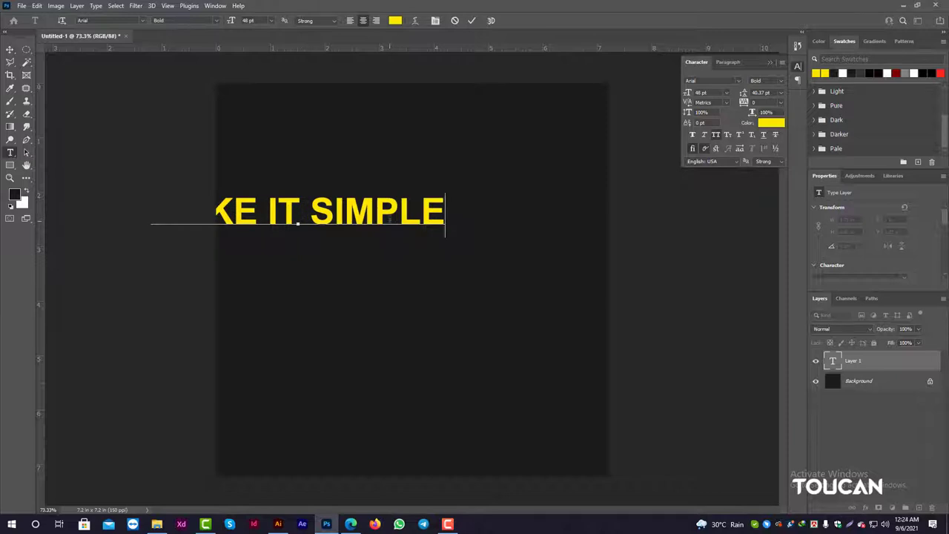
{"action": "key", "text": "ctrl+Return"}
{"action": "key", "text": "v"}
{"action": "mouse_move", "coordinate": [293, 220]}
{"action": "left_mouse_down"}
{"action": "mouse_move", "coordinate": [413, 282]}
{"action": "mouse_move", "coordinate": [255, 271]}
{"action": "left_mouse_up"}
Step: Delete 'MAKE IT' so only SIMPLE remains, and enlarge it to about 66 pt
{"action": "key", "text": "t"}
{"action": "key", "text": "BackSpace"}
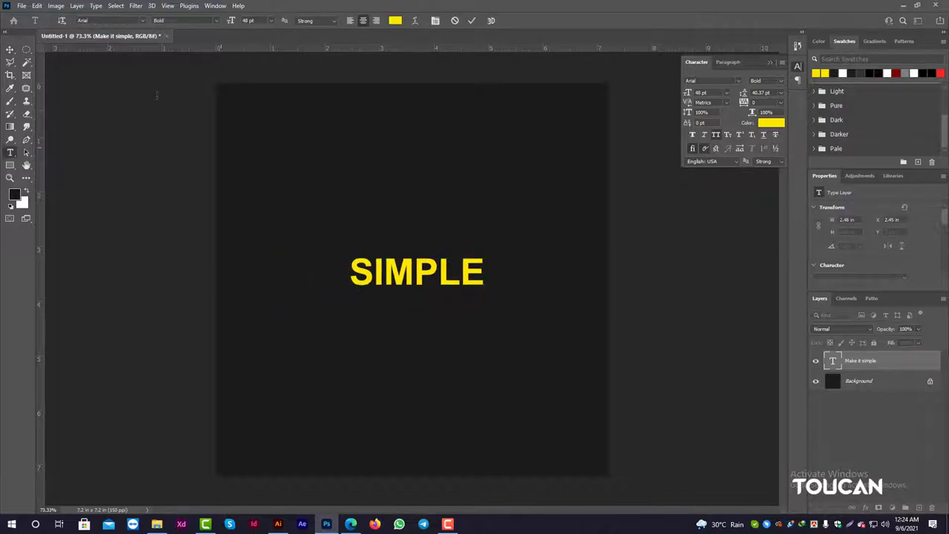
{"action": "key", "text": "ctrl+Return"}
{"action": "key", "text": "v"}
{"action": "left_click_drag", "start_coordinate": [483, 258], "coordinate": [509, 251]}
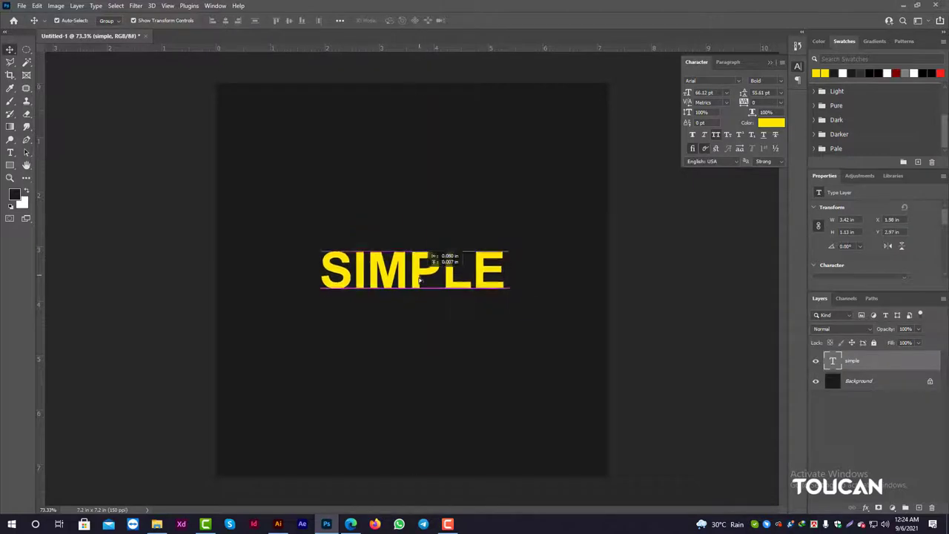
Step: Change SIMPLE to Montserrat ExtraBold in white
{"action": "key", "text": "t"}
{"action": "double_click", "coordinate": [410, 306]}
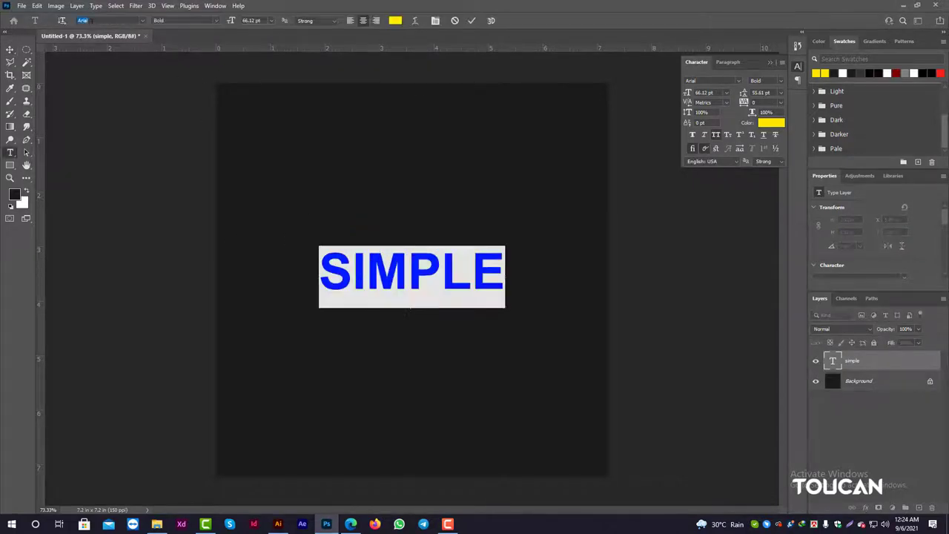
{"action": "type", "text": "Montserrat"}
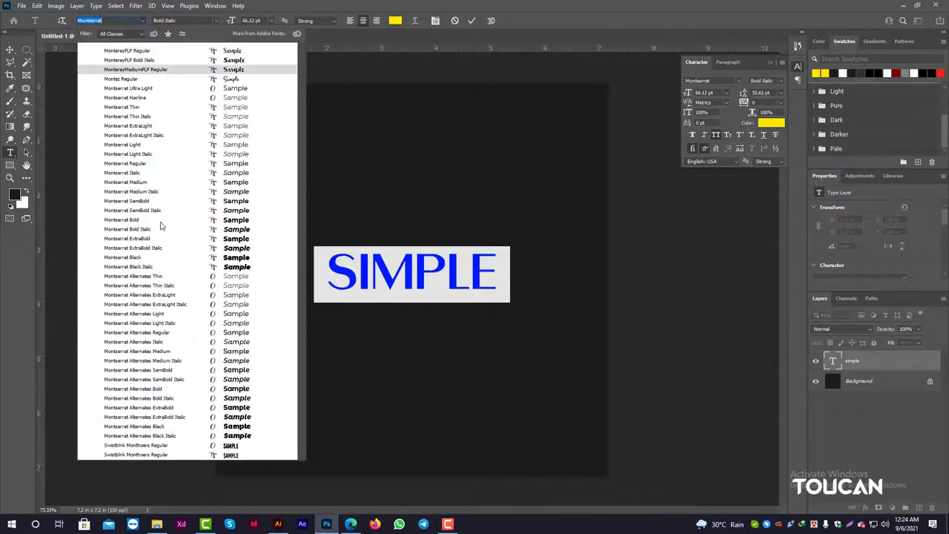
{"action": "left_click", "coordinate": [197, 239]}
{"action": "left_click", "coordinate": [410, 275]}
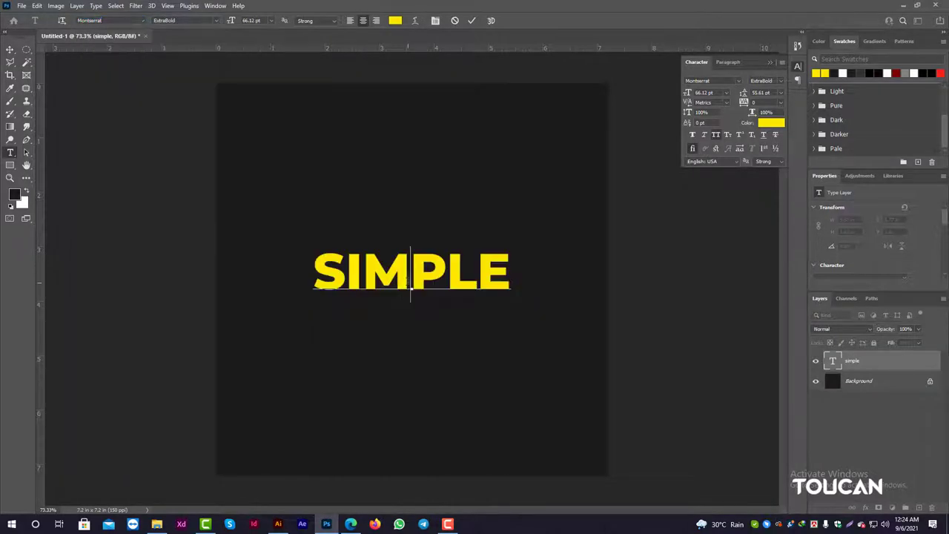
{"action": "left_click", "coordinate": [11, 50]}
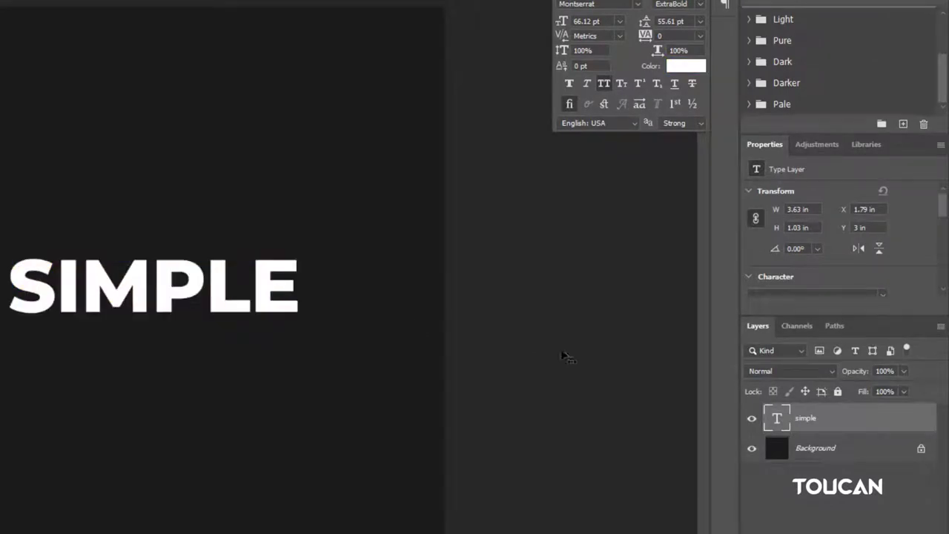
Step: Duplicate SIMPLE and turn one layer cyan by disabling its R channel, nudged right
{"action": "double_click", "coordinate": [895, 424]}
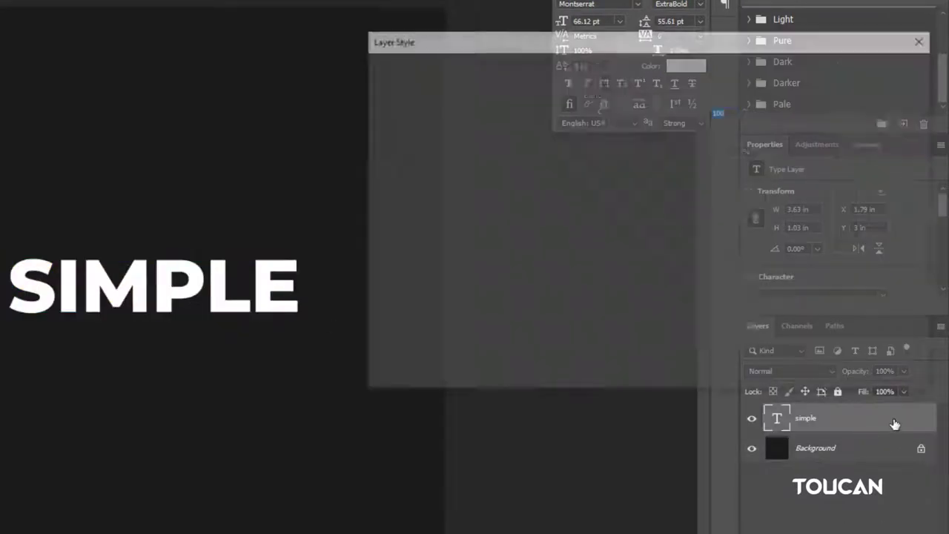
{"action": "left_click", "coordinate": [886, 92]}
{"action": "key", "text": "ctrl+j"}
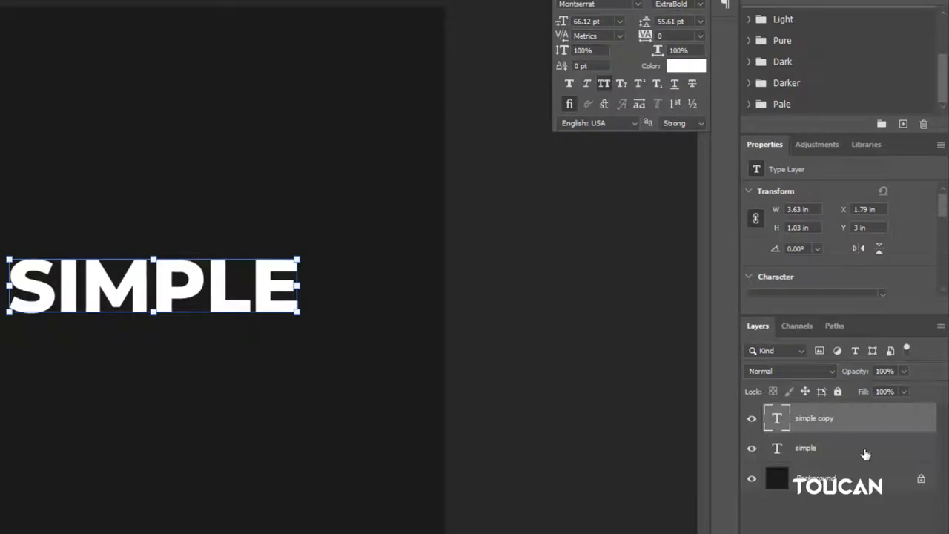
{"action": "left_click", "coordinate": [864, 453]}
{"action": "double_click", "coordinate": [865, 454]}
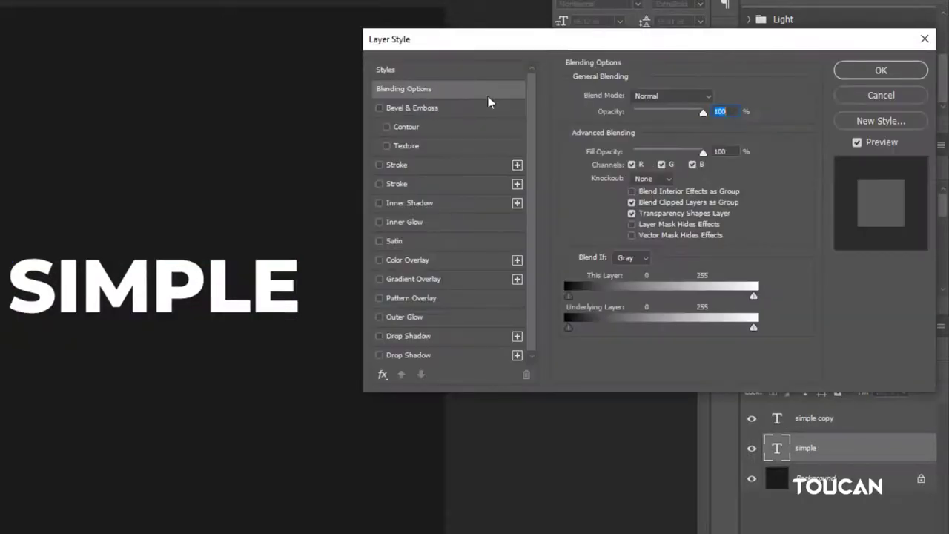
{"action": "left_click", "coordinate": [632, 164]}
{"action": "left_click", "coordinate": [882, 71]}
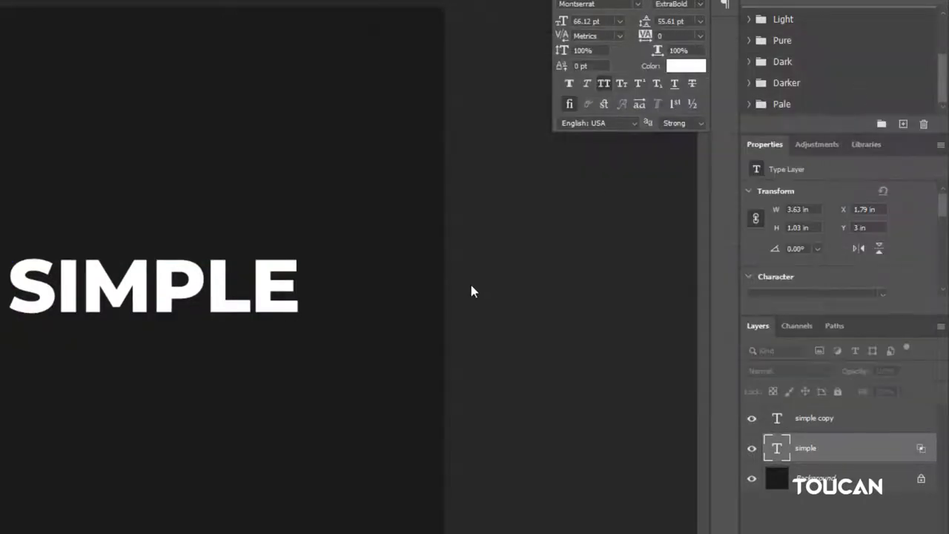
{"action": "key", "text": "Right"}
{"action": "key", "text": "Right"}
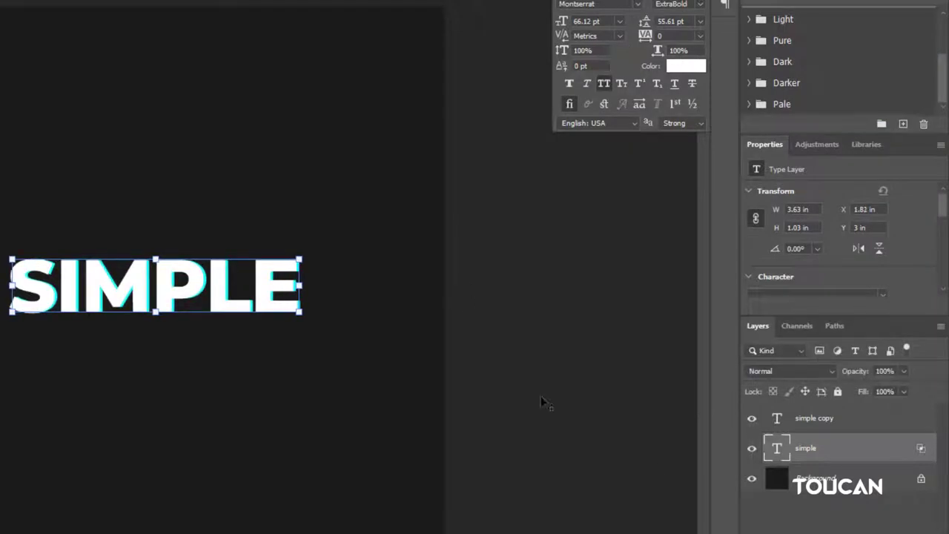
Step: Add a second copy, and make the simple layer red by disabling G, nudged left
{"action": "key", "text": "ctrl+j"}
{"action": "key", "text": "Right"}
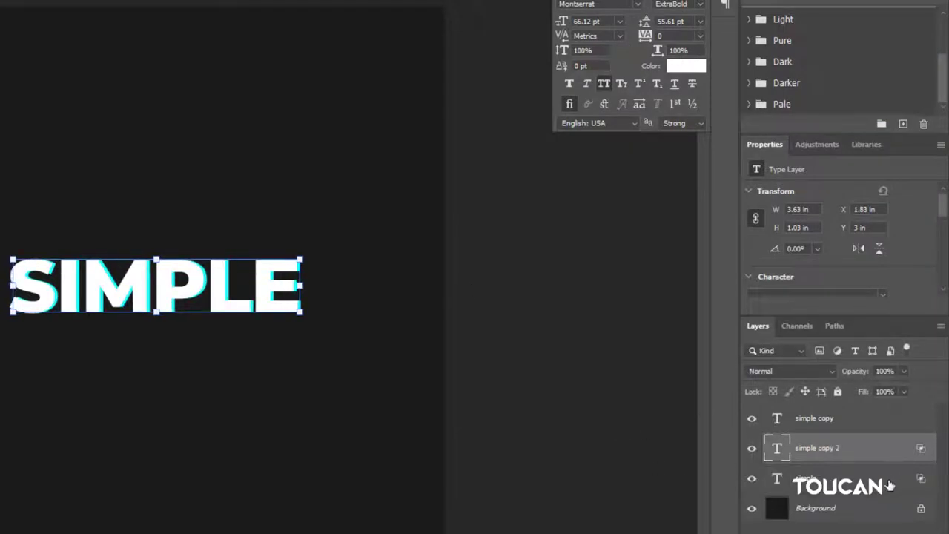
{"action": "left_click", "coordinate": [890, 485]}
{"action": "double_click", "coordinate": [890, 485]}
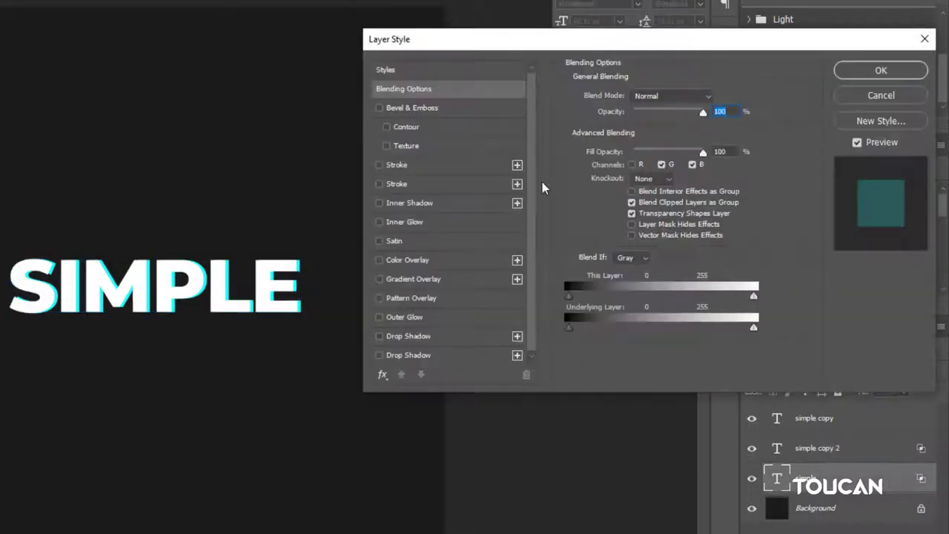
{"action": "left_click", "coordinate": [632, 163]}
{"action": "left_click", "coordinate": [662, 163]}
{"action": "left_click", "coordinate": [662, 164]}
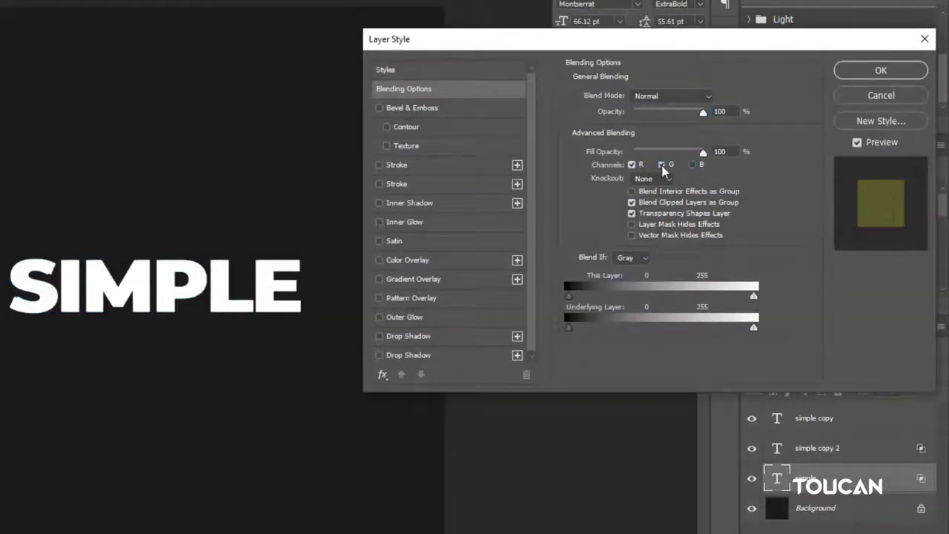
{"action": "left_click", "coordinate": [662, 164]}
{"action": "left_click", "coordinate": [851, 73]}
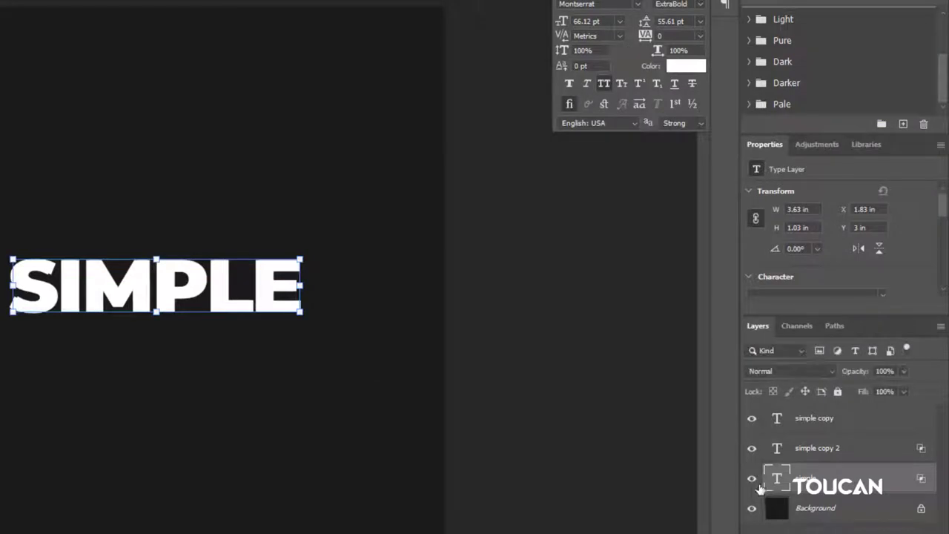
{"action": "key", "text": "Left"}
{"action": "key", "text": "Left"}
{"action": "key", "text": "Left"}
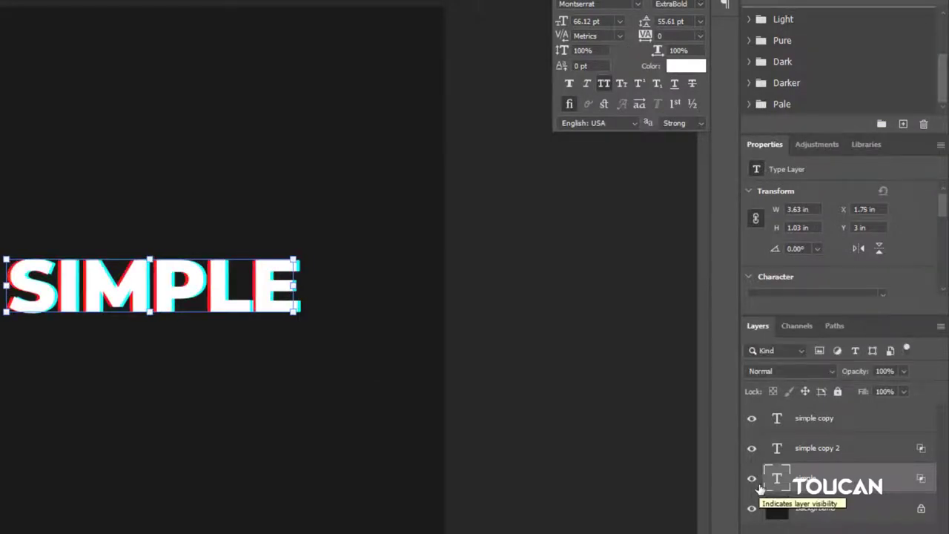
Step: Try converting the SIMPLE layers to a smart object and merging, then undo it
{"action": "right_click", "coordinate": [851, 424]}
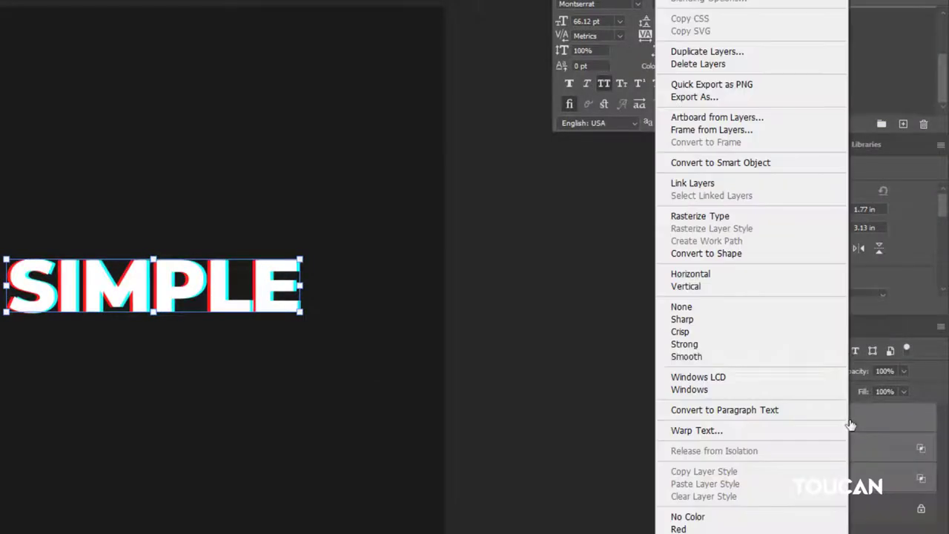
{"action": "right_click", "coordinate": [883, 454]}
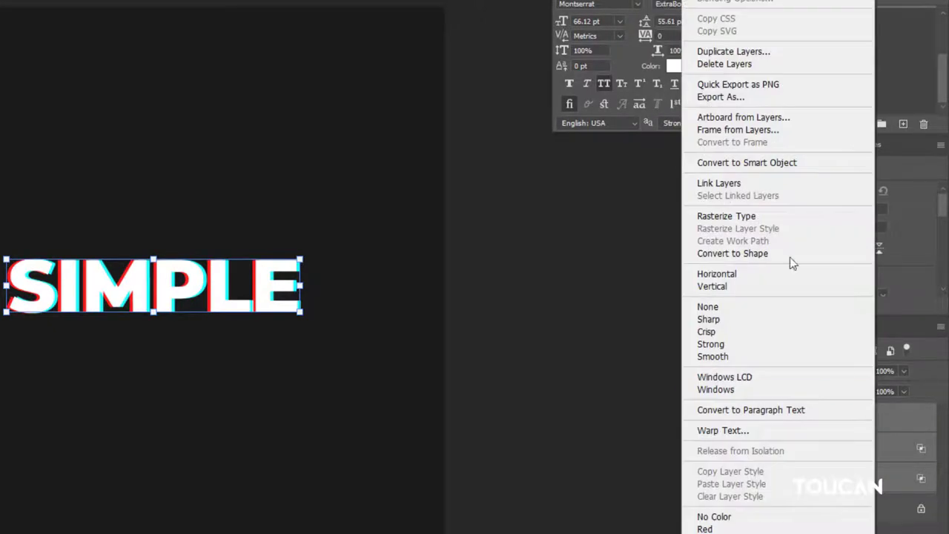
{"action": "left_click", "coordinate": [752, 162]}
{"action": "right_click", "coordinate": [803, 418]}
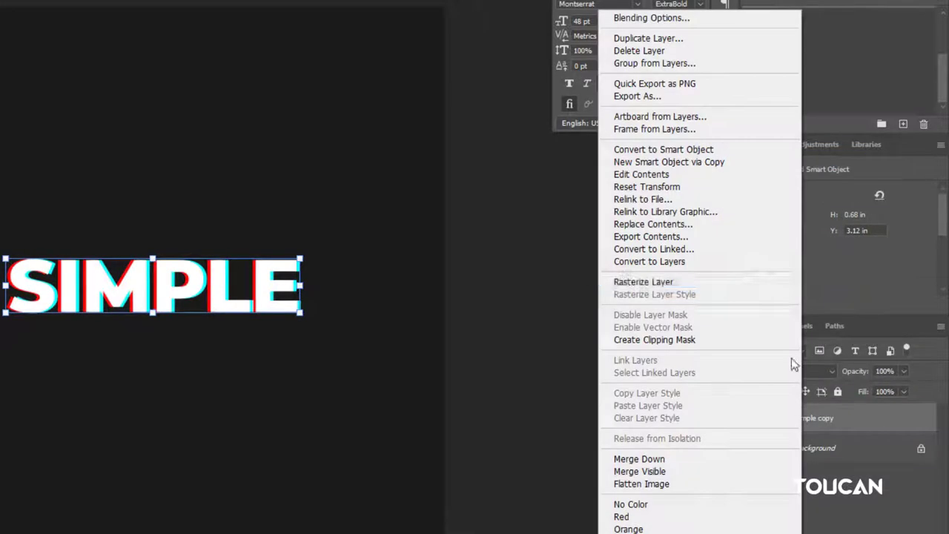
{"action": "left_click", "coordinate": [667, 461]}
{"action": "key", "text": "ctrl+z"}
{"action": "key", "text": "ctrl+z"}
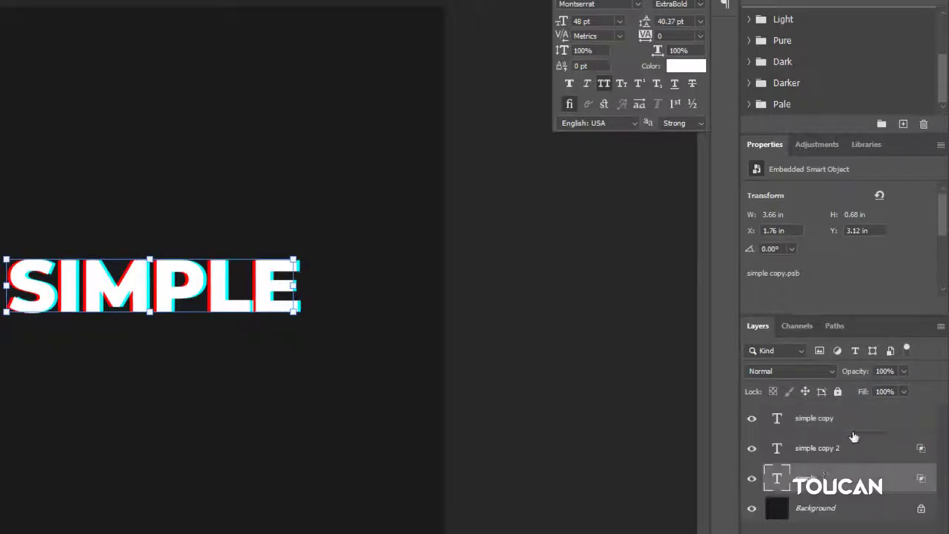
Step: Rasterize the three SIMPLE type layers, merge them, and name the result 'simple'
{"action": "right_click", "coordinate": [820, 419]}
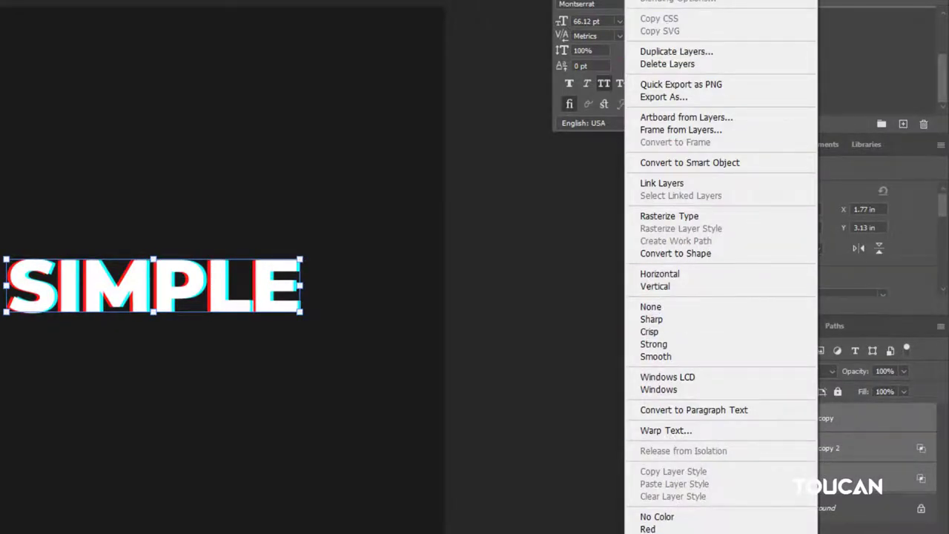
{"action": "left_click", "coordinate": [901, 503]}
{"action": "right_click", "coordinate": [827, 419]}
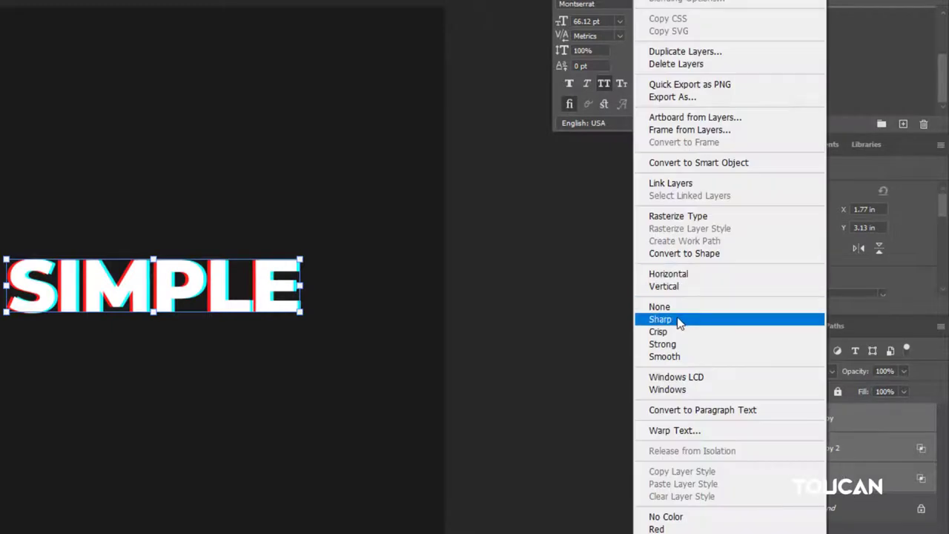
{"action": "left_click", "coordinate": [679, 215]}
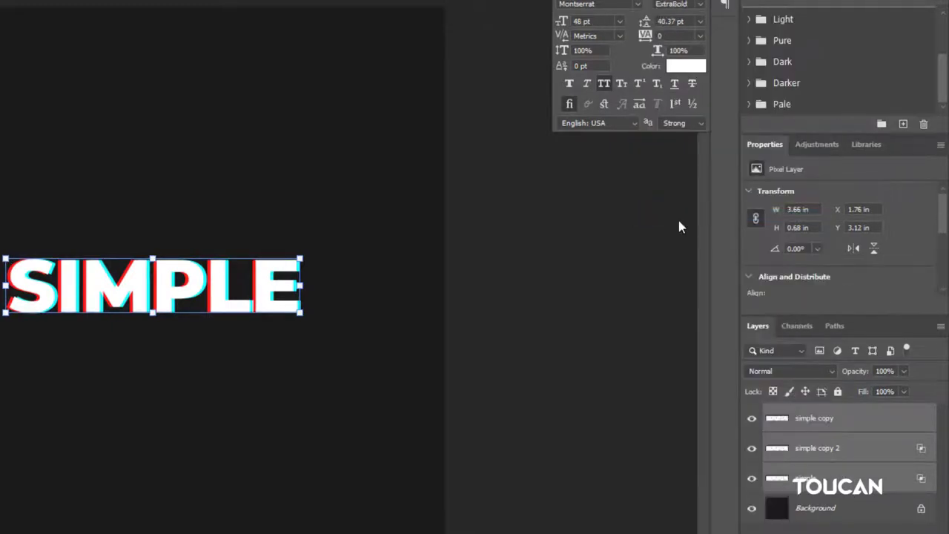
{"action": "right_click", "coordinate": [815, 427]}
{"action": "left_click", "coordinate": [667, 460]}
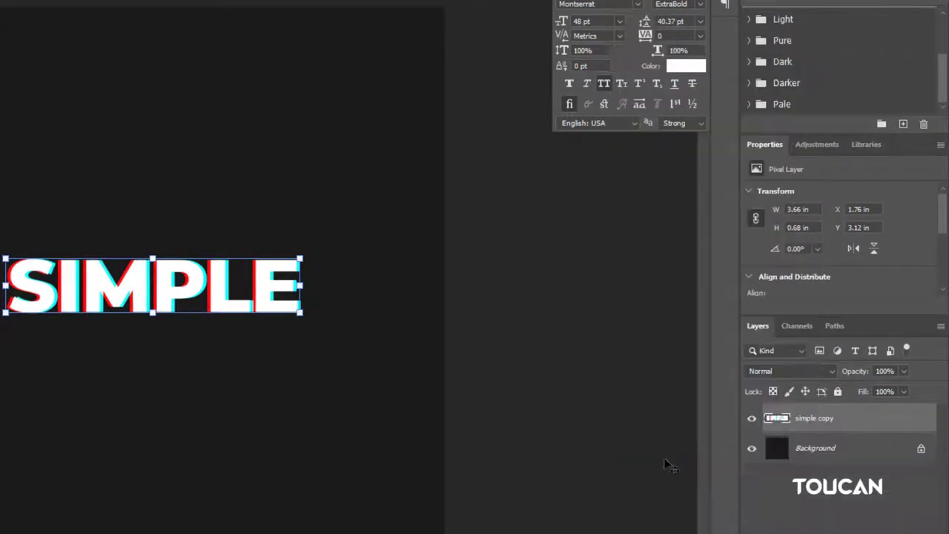
{"action": "double_click", "coordinate": [811, 418]}
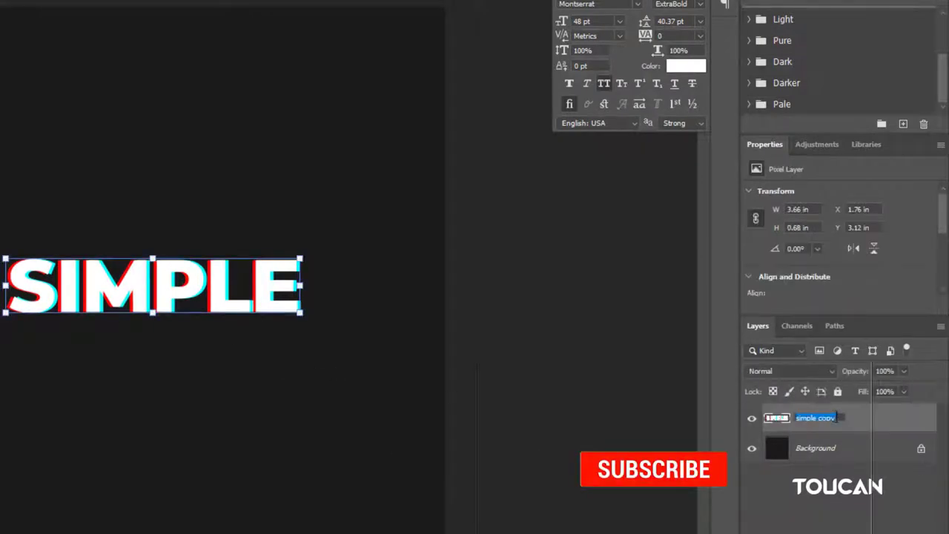
{"action": "key", "text": "BackSpace"}
{"action": "key", "text": "Return"}
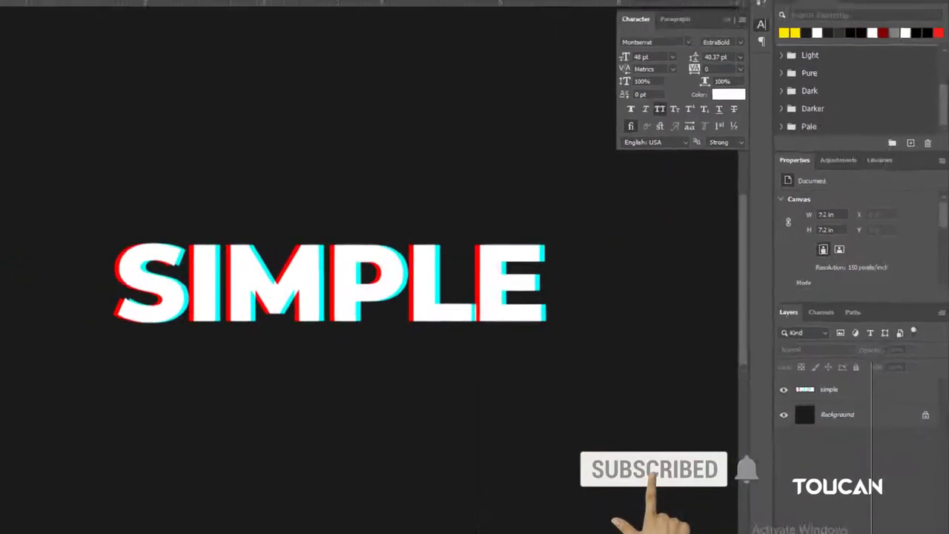
Step: Select a strip across the top of SIMPLE and shift it slightly right
{"action": "right_click", "coordinate": [27, 49]}
{"action": "left_click", "coordinate": [74, 49]}
{"action": "left_click_drag", "start_coordinate": [242, 210], "coordinate": [651, 272]}
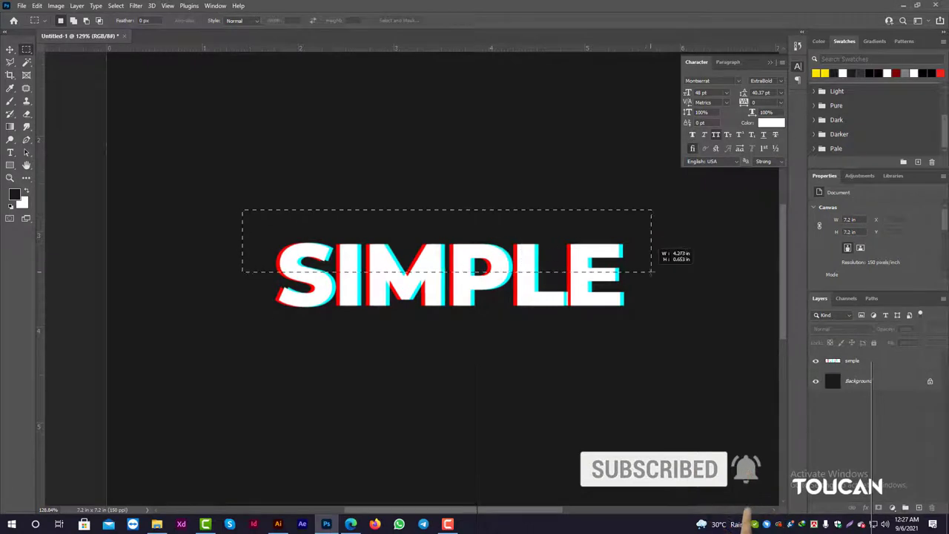
{"action": "left_click_drag", "start_coordinate": [529, 269], "coordinate": [540, 264]}
{"action": "left_click", "coordinate": [873, 362]}
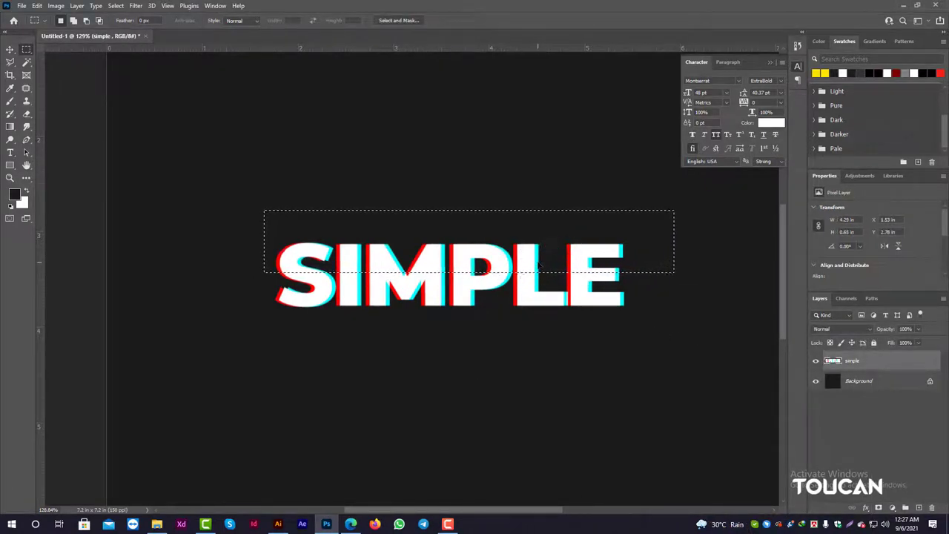
{"action": "key", "text": "v"}
{"action": "key", "text": "Right"}
{"action": "key", "text": "Right"}
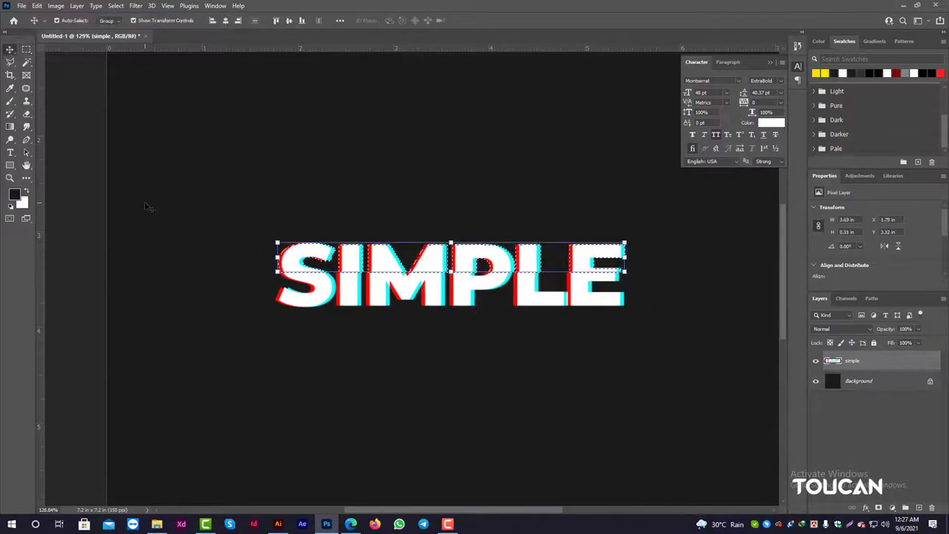
{"action": "key", "text": "Right"}
{"action": "key", "text": "Right"}
{"action": "key", "text": "ctrl+d"}
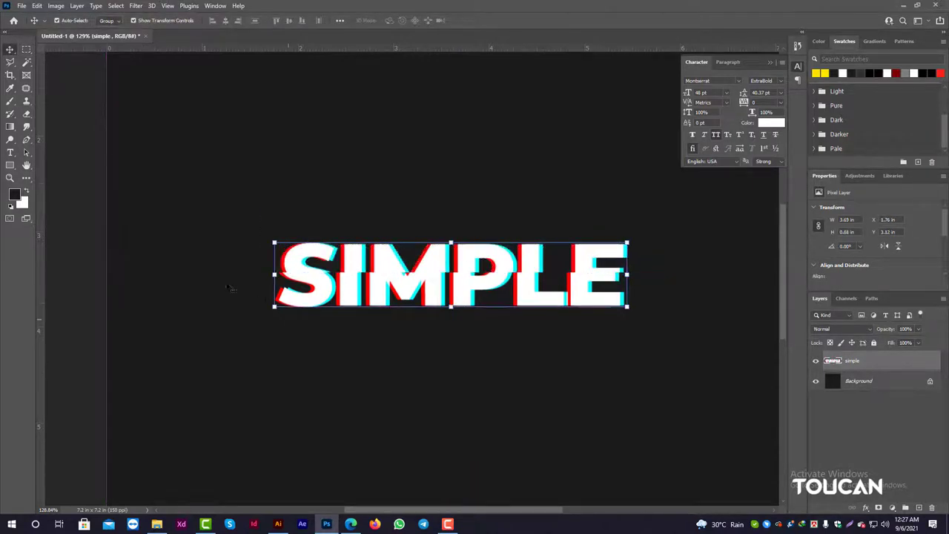
Step: Shift the lower half of SIMPLE left, then nudge a thin top strip right
{"action": "left_click", "coordinate": [27, 50]}
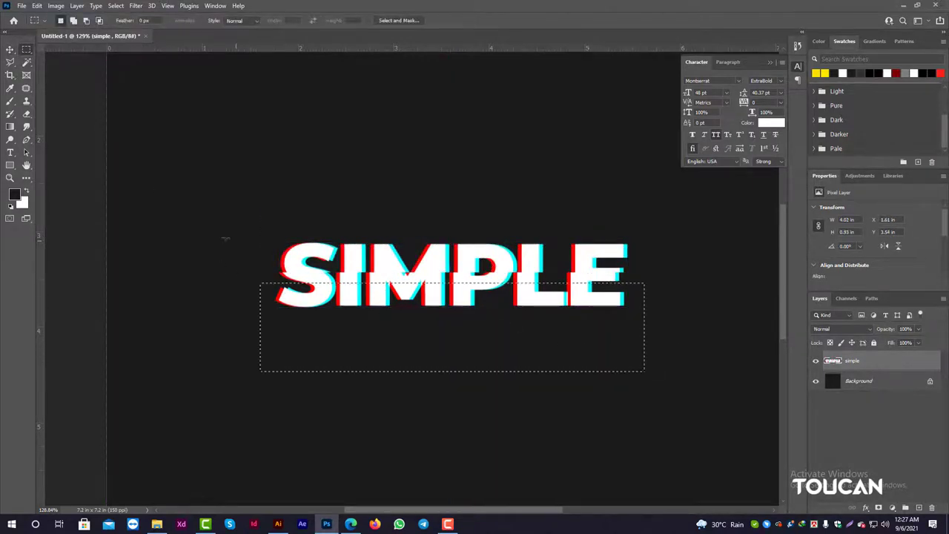
{"action": "key", "text": "v"}
{"action": "key", "text": "Left"}
{"action": "key", "text": "Left"}
{"action": "key", "text": "Left"}
{"action": "key", "text": "Left"}
{"action": "key", "text": "Left"}
{"action": "key", "text": "Left"}
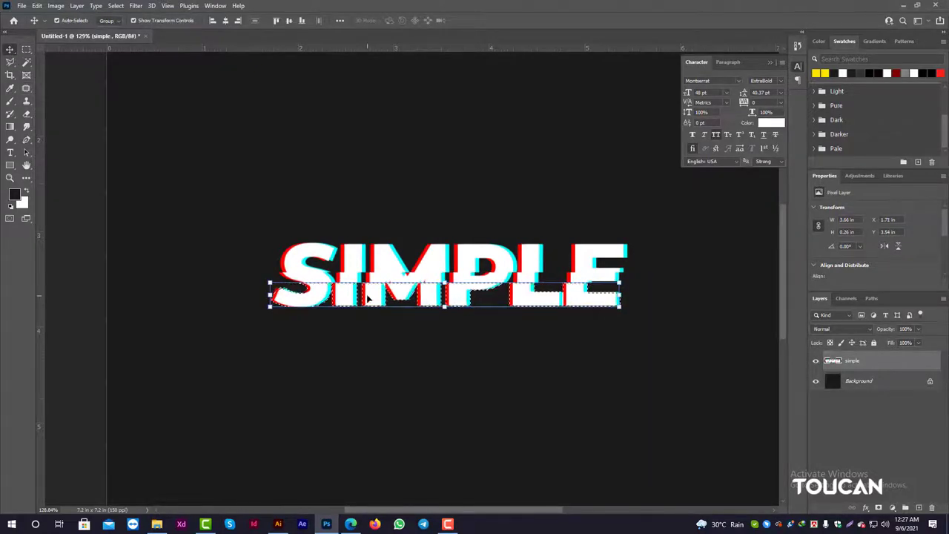
{"action": "key", "text": "ctrl+d"}
{"action": "key", "text": "m"}
{"action": "scroll", "coordinate": [293, 278], "scroll_direction": "up", "scroll_amount": 2}
{"action": "left_click_drag", "start_coordinate": [267, 219], "coordinate": [738, 245]}
{"action": "key", "text": "v"}
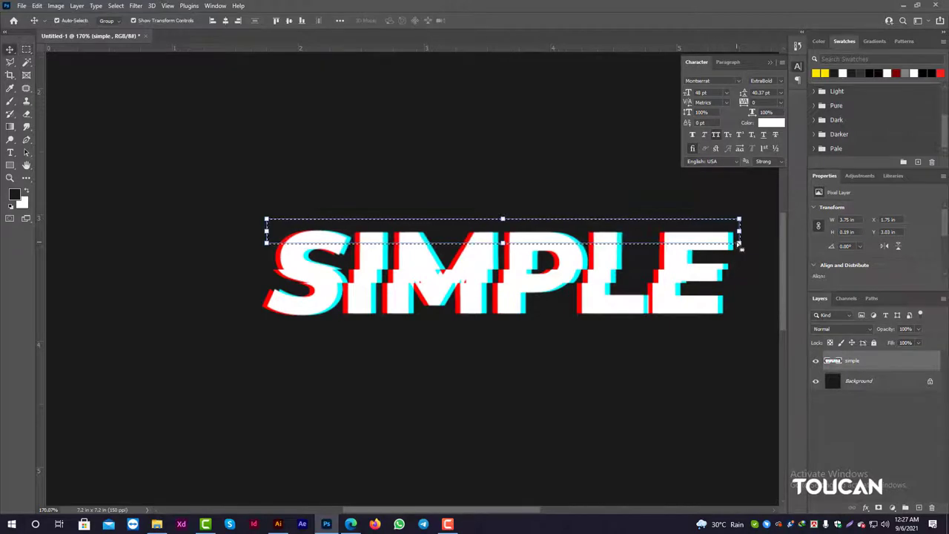
{"action": "key", "text": "Right"}
{"action": "key", "text": "Right"}
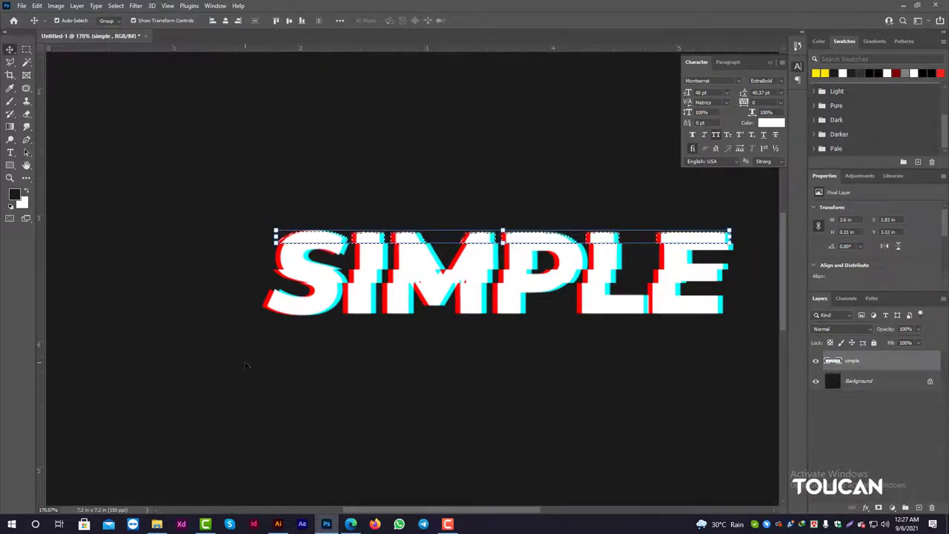
Step: Select more thin strips across the word and nudge the bottom strip left
{"action": "key", "text": "m"}
{"action": "left_click_drag", "start_coordinate": [265, 246], "coordinate": [279, 251]}
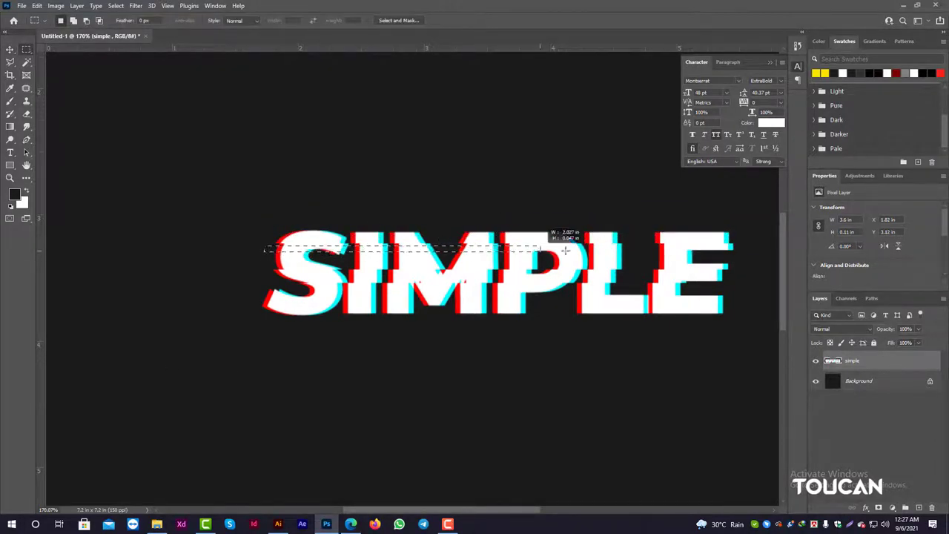
{"action": "left_click_drag", "start_coordinate": [676, 249], "coordinate": [739, 255]}
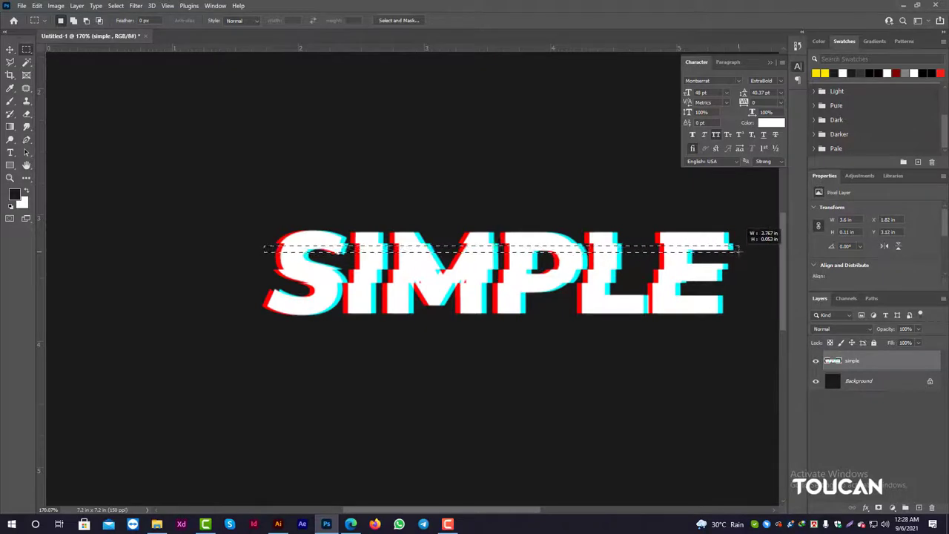
{"action": "key", "text": "v"}
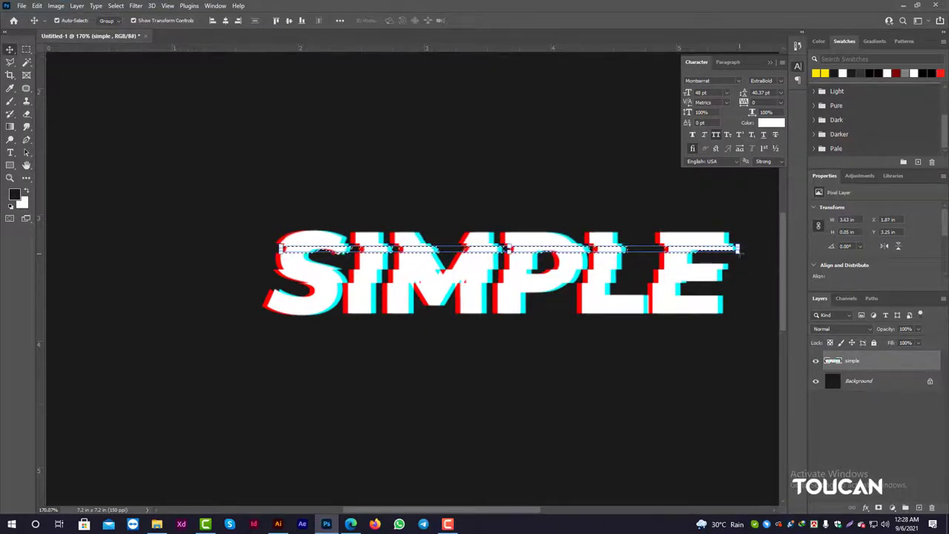
{"action": "left_click", "coordinate": [26, 49]}
{"action": "left_click_drag", "start_coordinate": [211, 296], "coordinate": [673, 378]}
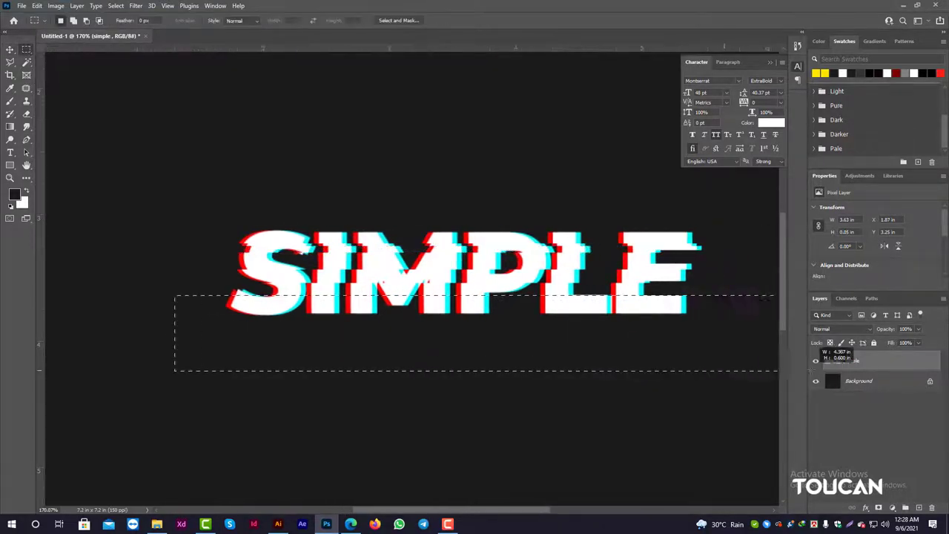
{"action": "key", "text": "v"}
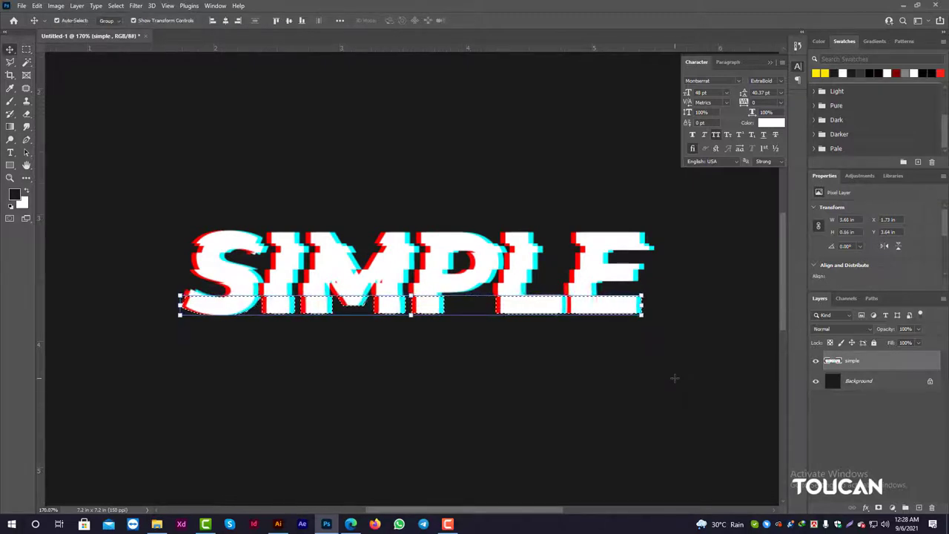
{"action": "key", "text": "m"}
{"action": "left_click_drag", "start_coordinate": [173, 301], "coordinate": [653, 375]}
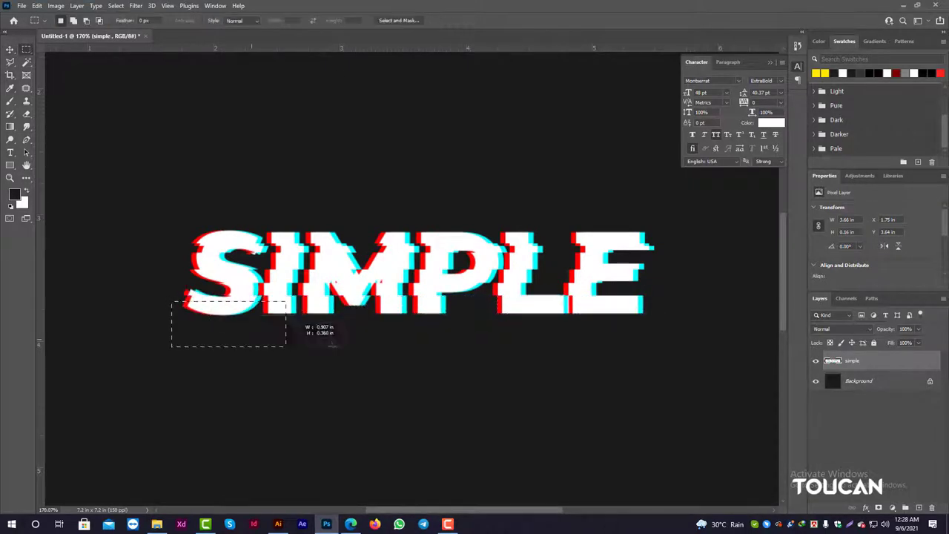
{"action": "key", "text": "v"}
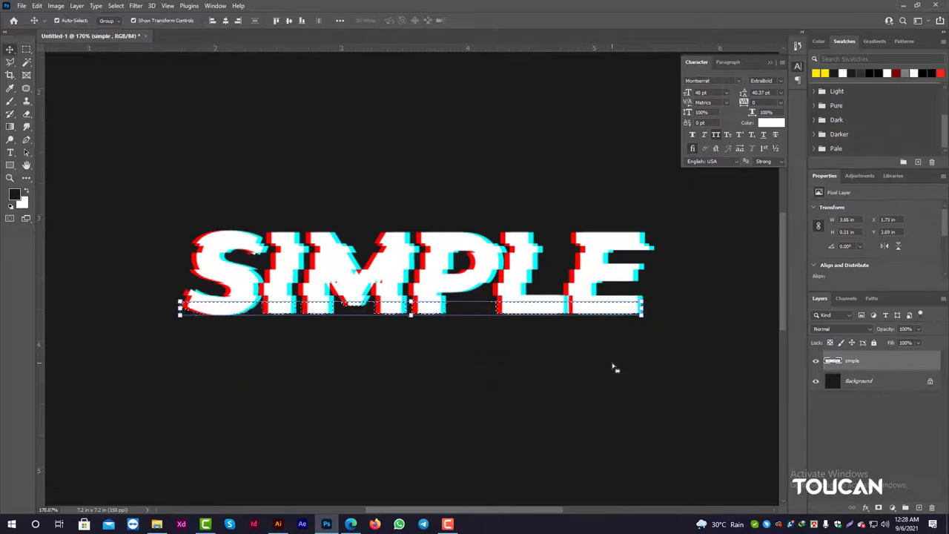
{"action": "key", "text": "Left"}
{"action": "key", "text": "Left"}
{"action": "key", "text": "Left"}
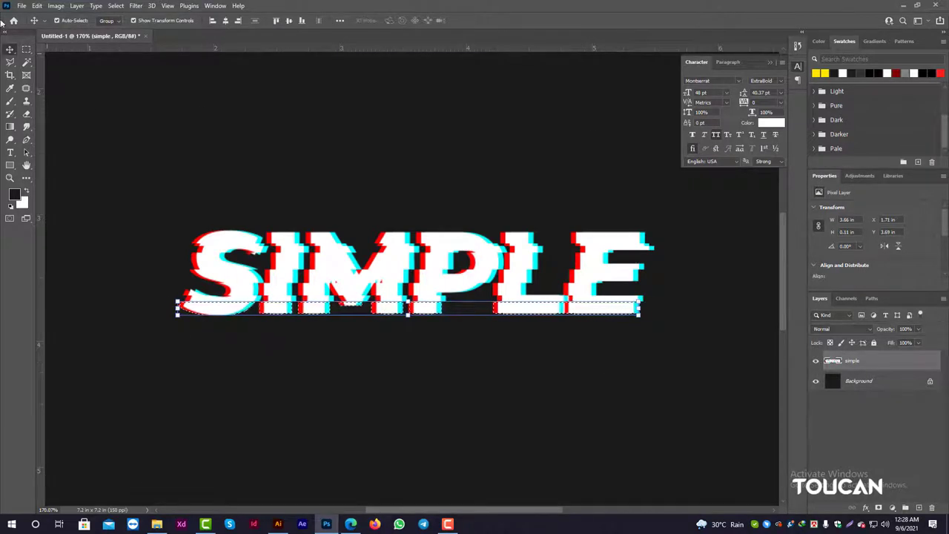
Step: Shift a strip near the base of the text sideways, then deselect and fit the canvas
{"action": "key", "text": "m"}
{"action": "scroll", "coordinate": [210, 312], "scroll_direction": "up", "scroll_amount": 3}
{"action": "mouse_move", "coordinate": [165, 248]}
{"action": "left_mouse_down"}
{"action": "mouse_move", "coordinate": [485, 315]}
{"action": "mouse_move", "coordinate": [688, 319]}
{"action": "left_mouse_up"}
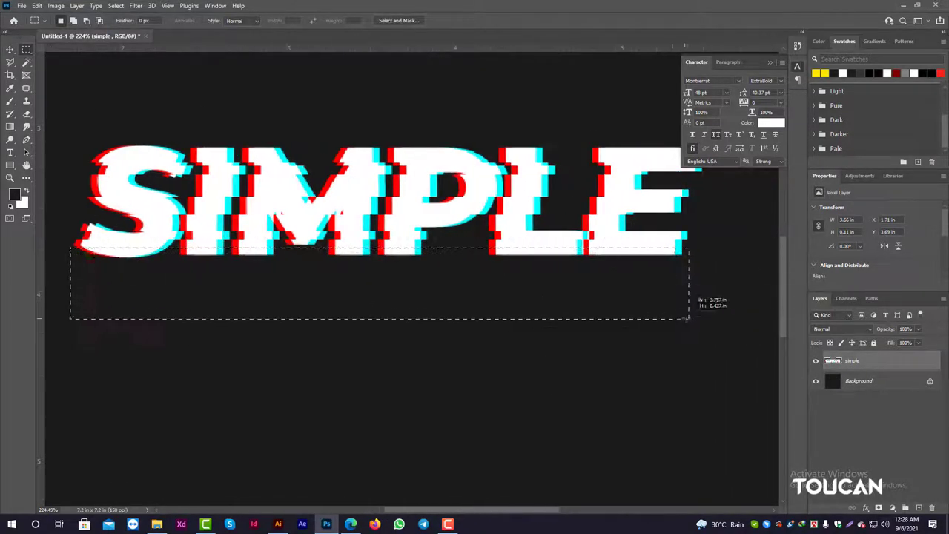
{"action": "key", "text": "v"}
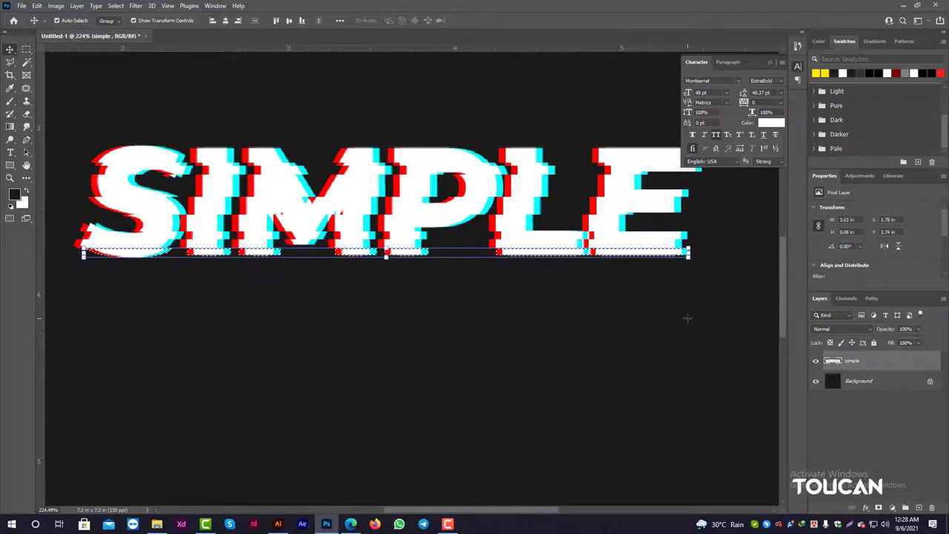
{"action": "key", "text": "ctrl+d"}
{"action": "key", "text": "ctrl+0"}
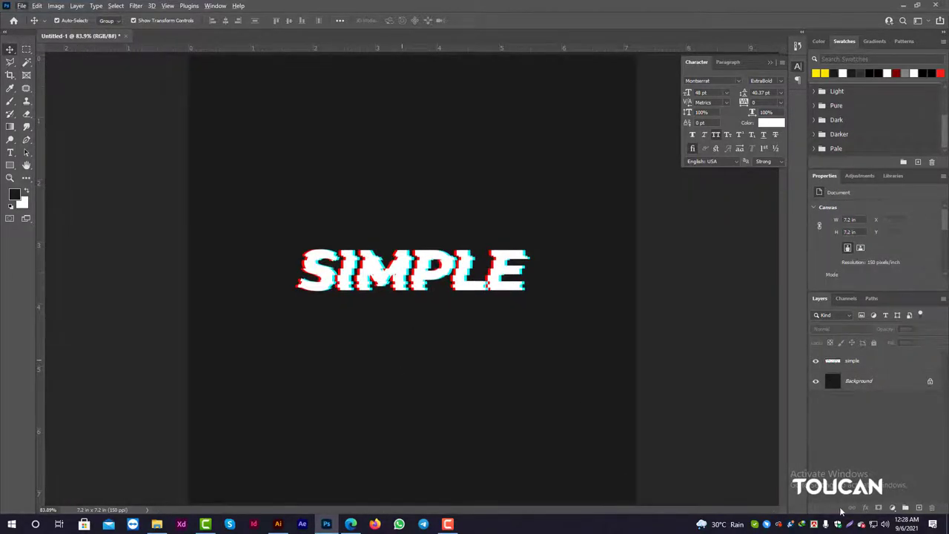
Step: Embed the Toucan logo from the TOUCAN folder, scaled down and set below SIMPLE
{"action": "left_click", "coordinate": [41, 247]}
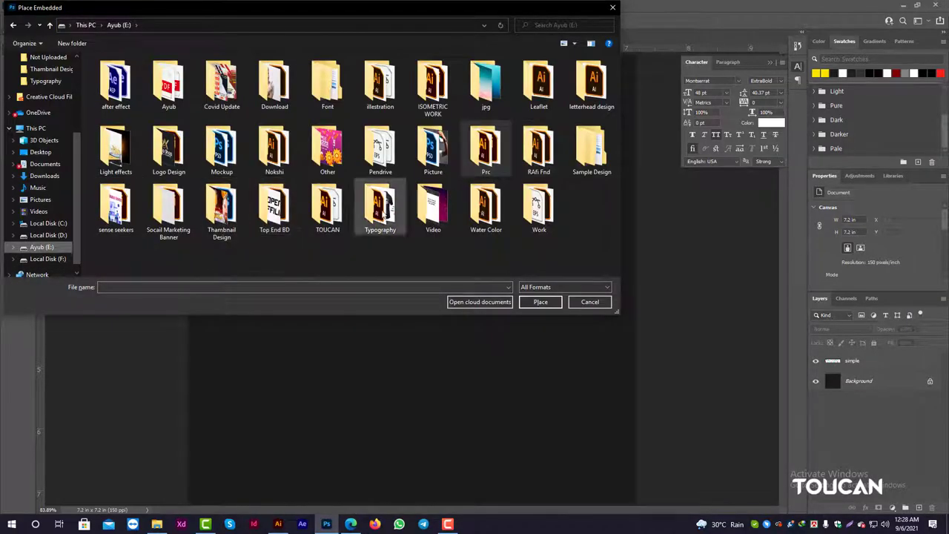
{"action": "double_click", "coordinate": [330, 213]}
{"action": "left_click", "coordinate": [340, 222]}
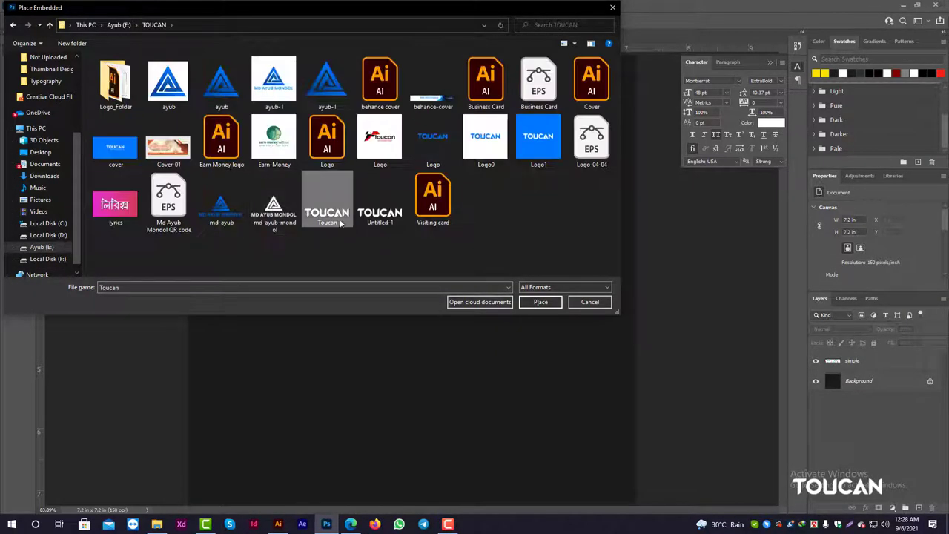
{"action": "left_click", "coordinate": [534, 305]}
{"action": "mouse_move", "coordinate": [636, 230]}
{"action": "left_mouse_down"}
{"action": "mouse_move", "coordinate": [519, 250]}
{"action": "mouse_move", "coordinate": [449, 421]}
{"action": "left_mouse_up"}
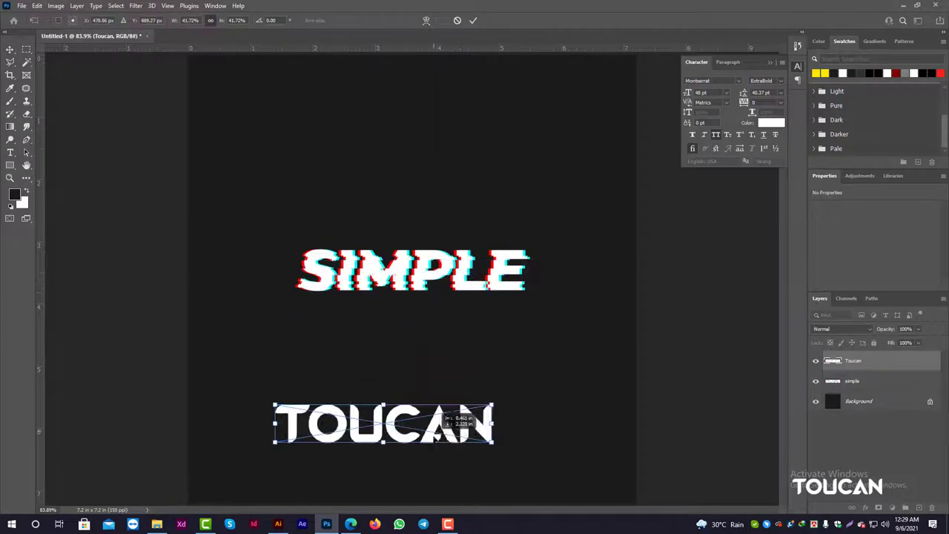
{"action": "scroll", "coordinate": [445, 422], "scroll_direction": "down", "scroll_amount": 3}
{"action": "mouse_move", "coordinate": [461, 381]}
{"action": "left_mouse_down"}
{"action": "mouse_move", "coordinate": [439, 376]}
{"action": "mouse_move", "coordinate": [438, 399]}
{"action": "left_mouse_up"}
{"action": "key", "text": "Return"}
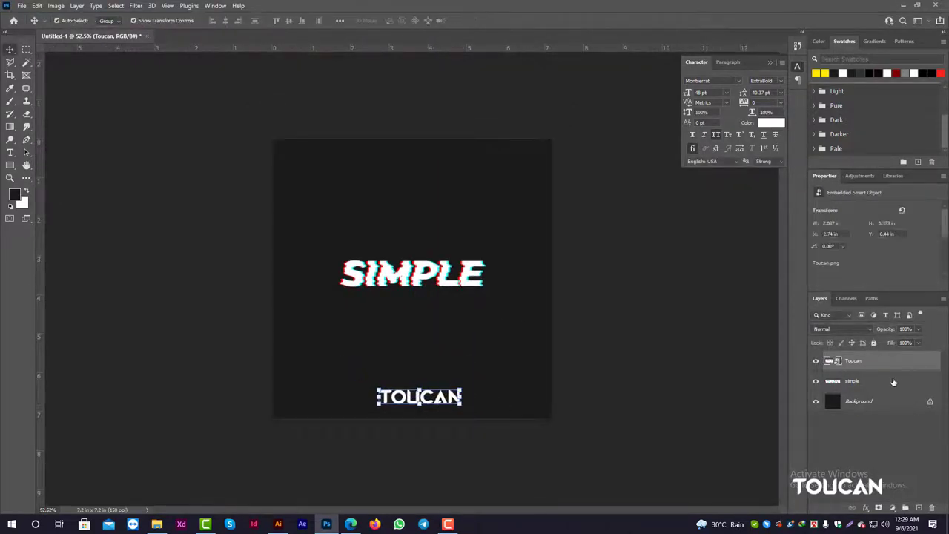
Step: Centre the SIMPLE text vertically on the canvas by aligning it with the Background
{"action": "left_click", "coordinate": [894, 382], "text": "shift"}
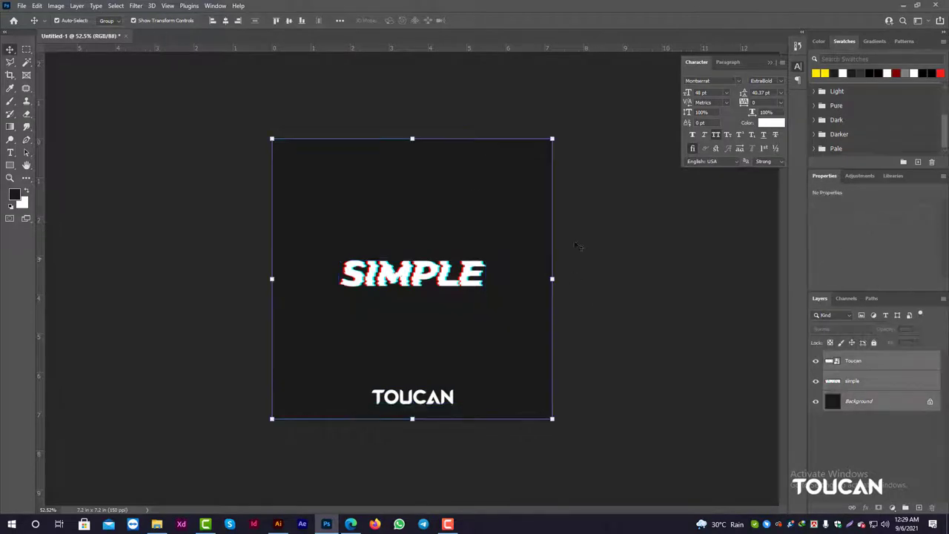
{"action": "left_click", "coordinate": [639, 308]}
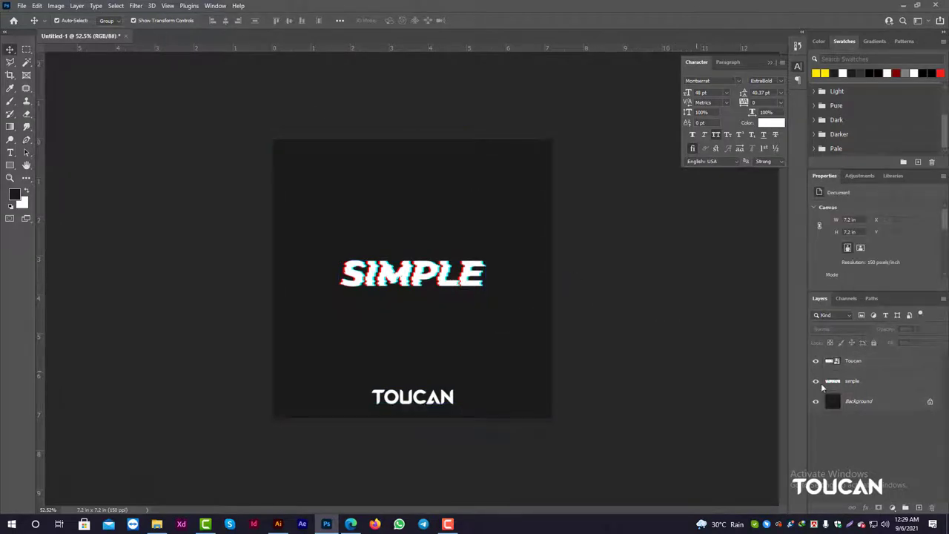
{"action": "left_click", "coordinate": [853, 381]}
{"action": "left_click", "coordinate": [853, 401]}
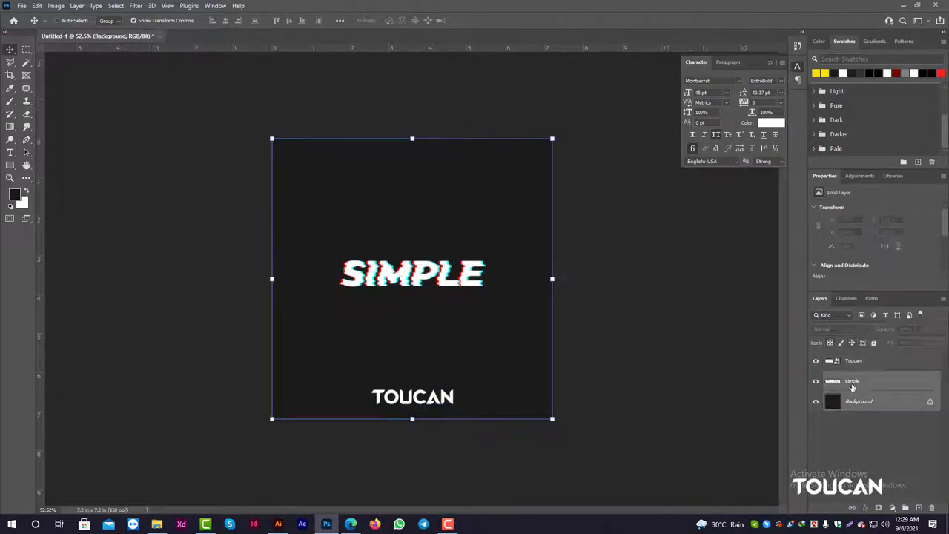
{"action": "left_click", "coordinate": [237, 25]}
{"action": "left_click", "coordinate": [557, 271]}
Step: Enlarge the SIMPLE text slightly with Free Transform
{"action": "scroll", "coordinate": [557, 272], "scroll_direction": "up", "scroll_amount": 4}
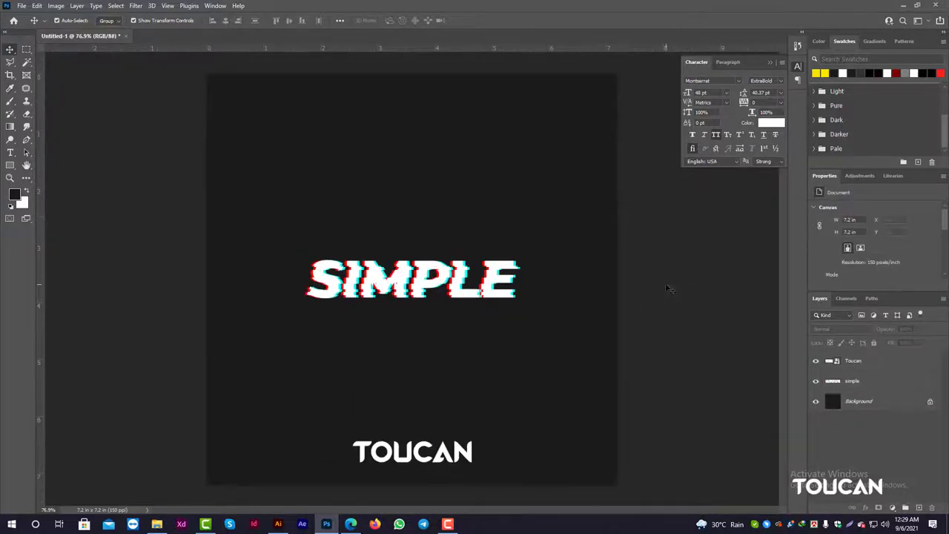
{"action": "key", "text": "ctrl+0"}
{"action": "left_click", "coordinate": [452, 292]}
{"action": "key", "text": "ctrl+t"}
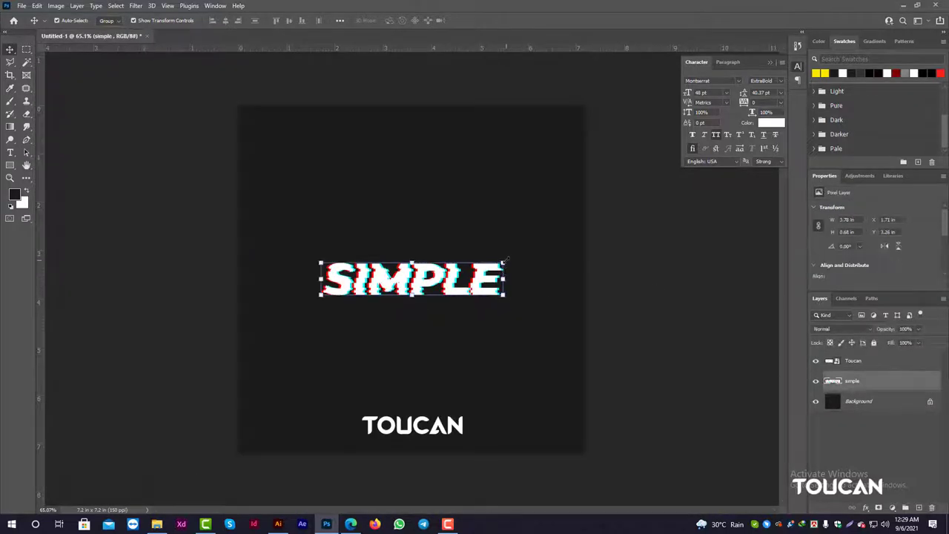
{"action": "left_click_drag", "start_coordinate": [502, 263], "coordinate": [522, 250]}
{"action": "key", "text": "Return"}
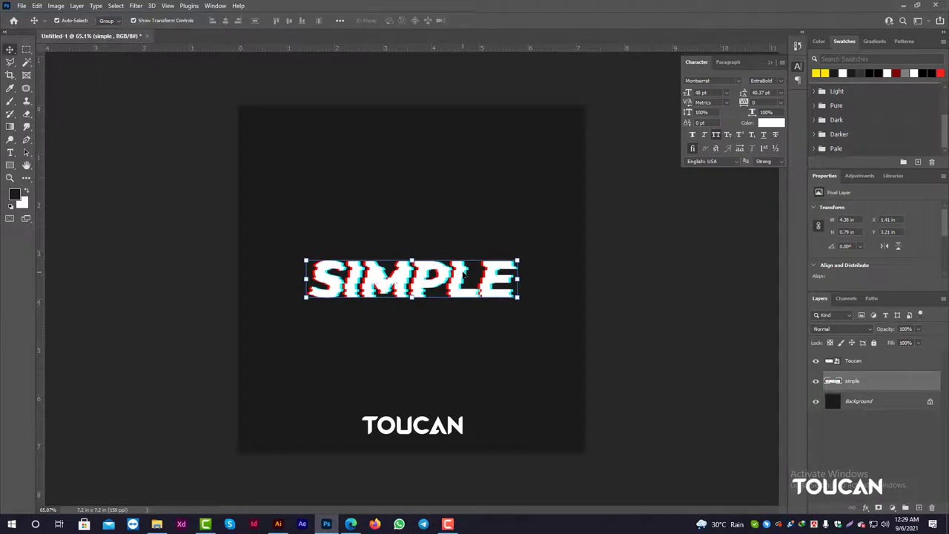
{"action": "left_click", "coordinate": [611, 308]}
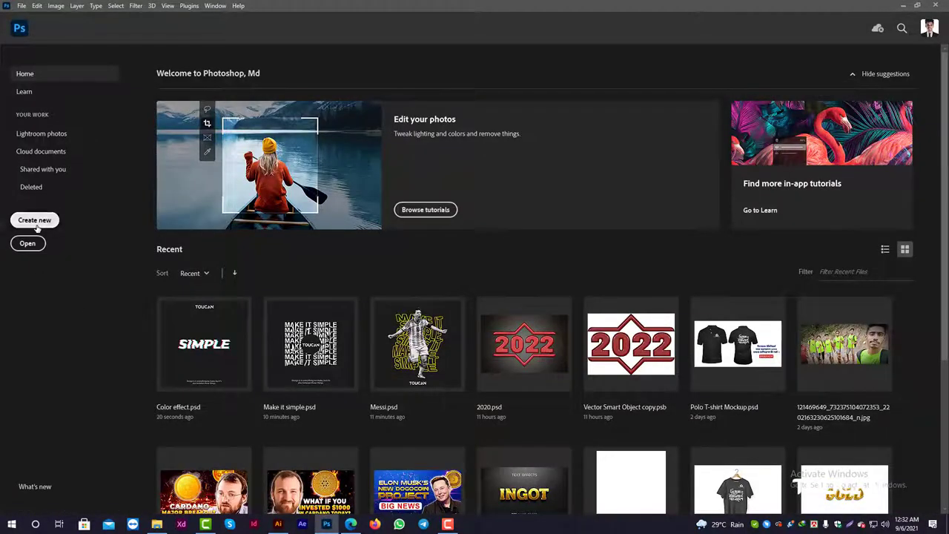
Step: Create a new 1080×1080 px document and fill its background with dark grey #1b1b1b
{"action": "left_click", "coordinate": [34, 220]}
{"action": "left_click", "coordinate": [669, 406]}
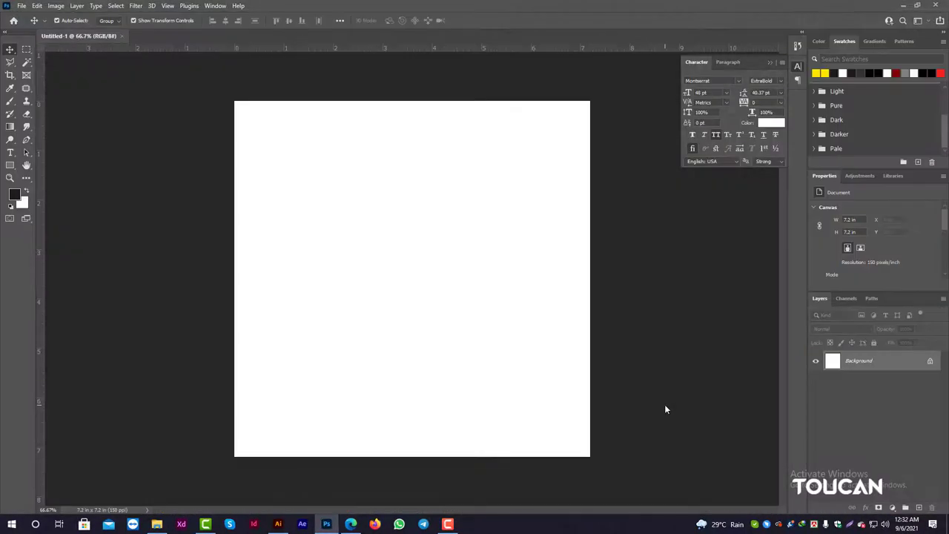
{"action": "key", "text": "alt+BackSpace"}
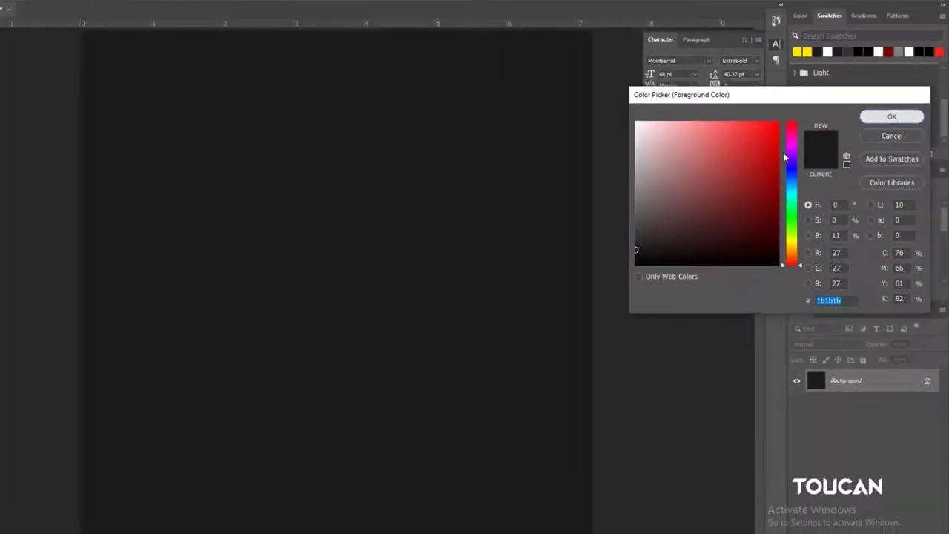
{"action": "key", "text": "Return"}
{"action": "key", "text": "alt+BackSpace"}
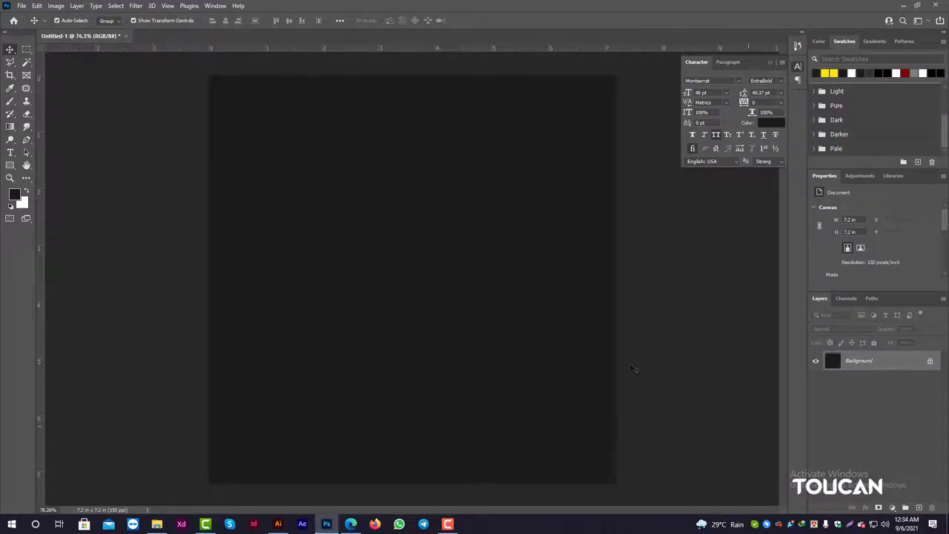
Step: Draw a long thin white bar near the top of the canvas
{"action": "key", "text": "m"}
{"action": "left_click", "coordinate": [918, 507]}
{"action": "left_click", "coordinate": [29, 192]}
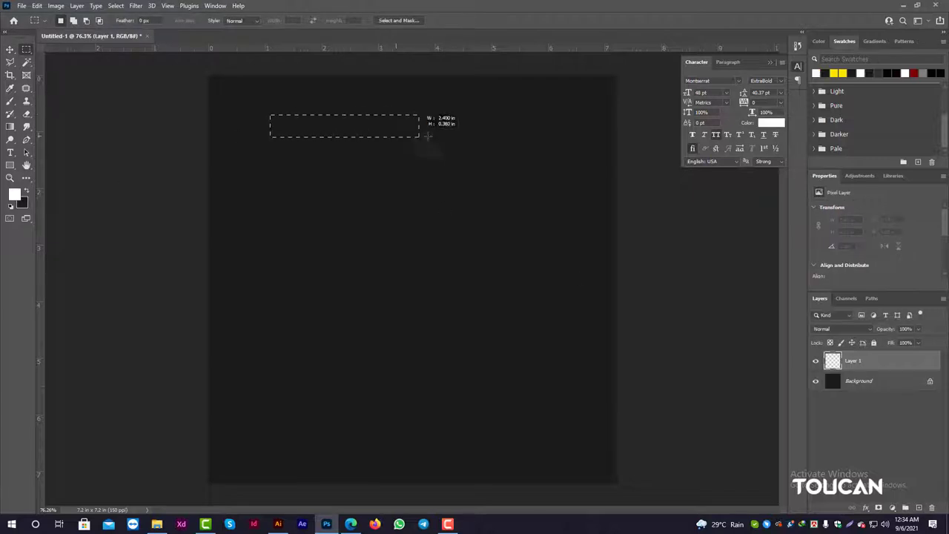
{"action": "left_click_drag", "start_coordinate": [427, 136], "coordinate": [537, 122]}
{"action": "key", "text": "alt+BackSpace"}
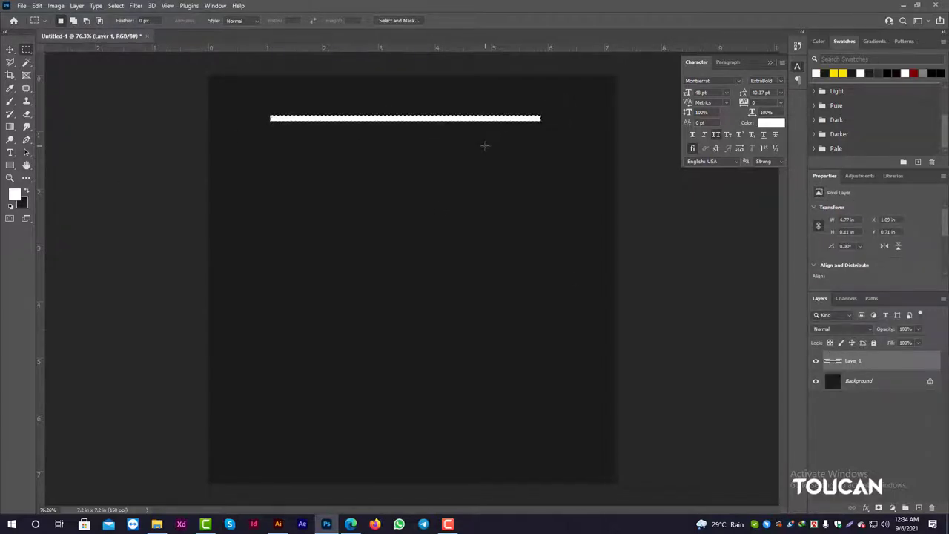
Step: Alt-drag copies of the white bar downward into an evenly spaced stack of stripes
{"action": "left_click", "coordinate": [12, 52]}
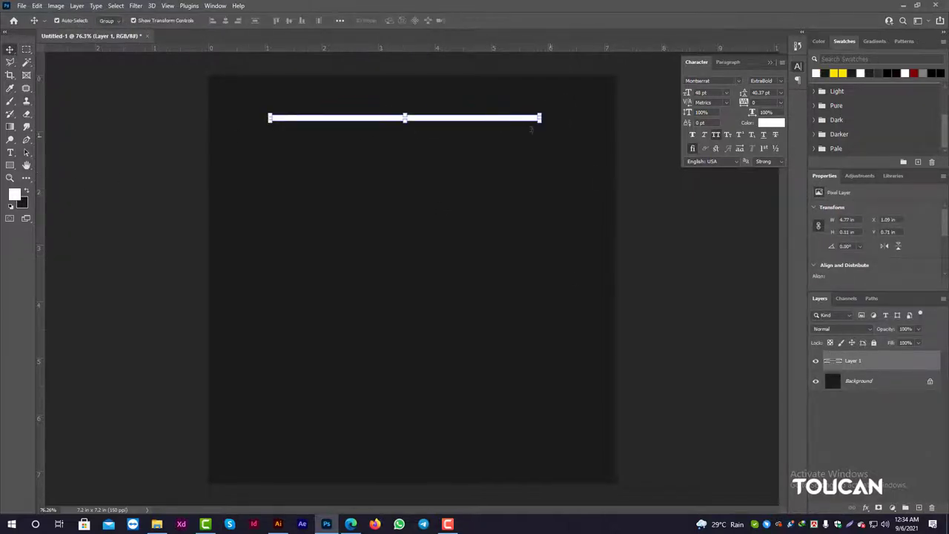
{"action": "scroll", "coordinate": [457, 101], "scroll_direction": "up", "scroll_amount": 2}
{"action": "mouse_move", "coordinate": [457, 101]}
{"action": "left_mouse_down", "text": "alt"}
{"action": "mouse_move", "coordinate": [458, 296]}
{"action": "mouse_move", "coordinate": [425, 348]}
{"action": "mouse_move", "coordinate": [425, 379]}
{"action": "left_mouse_up", "text": "alt"}
{"action": "scroll", "coordinate": [454, 290], "scroll_direction": "up", "scroll_amount": 1}
{"action": "scroll", "coordinate": [454, 290], "scroll_direction": "up", "scroll_amount": 1}
{"action": "scroll", "coordinate": [425, 378], "scroll_direction": "down", "scroll_amount": 2}
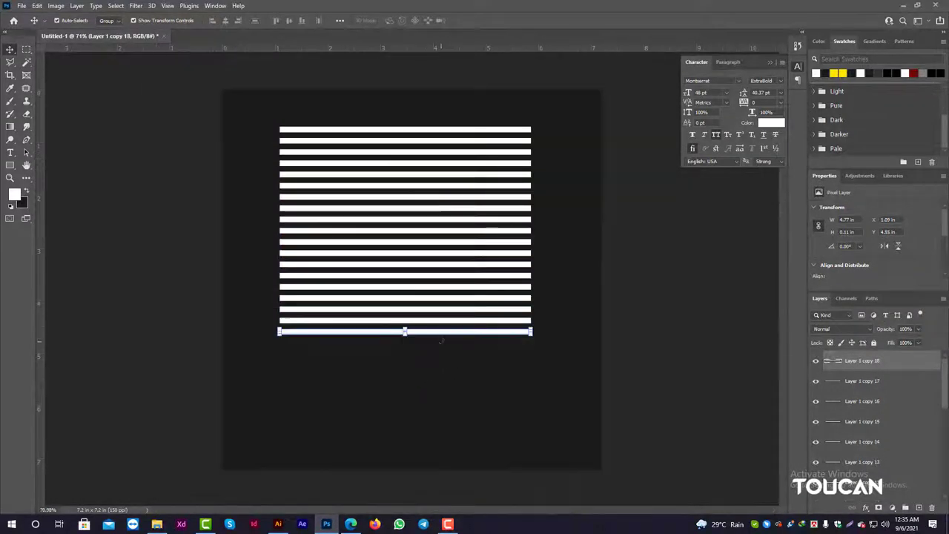
{"action": "scroll", "coordinate": [440, 341], "scroll_direction": "up", "scroll_amount": 2}
{"action": "left_click_drag", "start_coordinate": [435, 339], "coordinate": [434, 358], "text": "alt"}
{"action": "scroll", "coordinate": [857, 441], "scroll_direction": "down", "scroll_amount": 5}
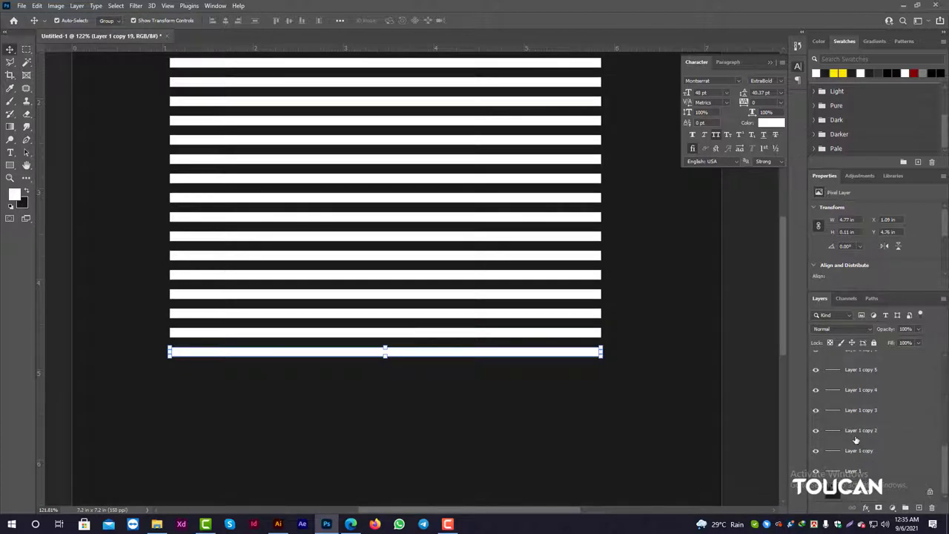
Step: Convert all the bar layers into a single smart object
{"action": "left_click", "coordinate": [868, 471]}
{"action": "scroll", "coordinate": [853, 415], "scroll_direction": "up", "scroll_amount": 5}
{"action": "left_click", "coordinate": [871, 362], "text": "shift"}
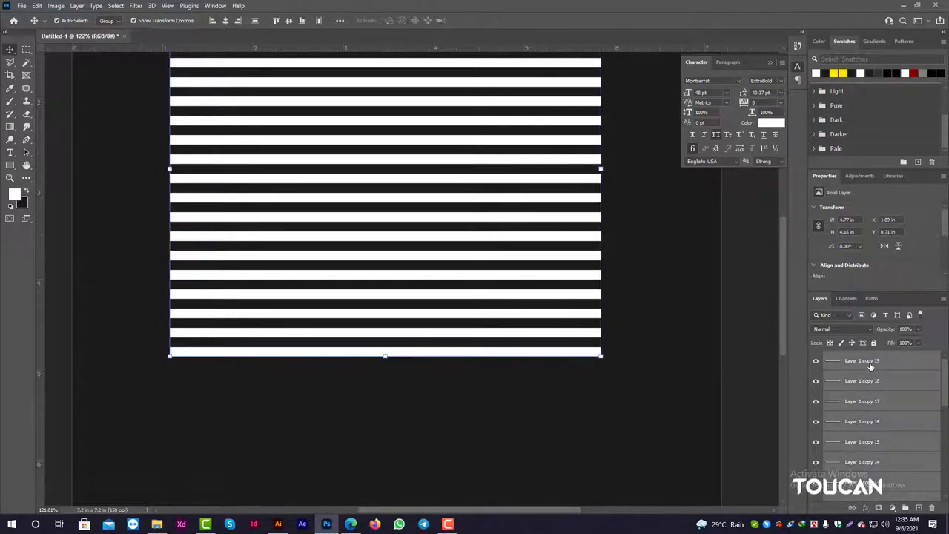
{"action": "right_click", "coordinate": [870, 362]}
{"action": "left_click", "coordinate": [742, 233]}
{"action": "scroll", "coordinate": [428, 274], "scroll_direction": "down", "scroll_amount": 3}
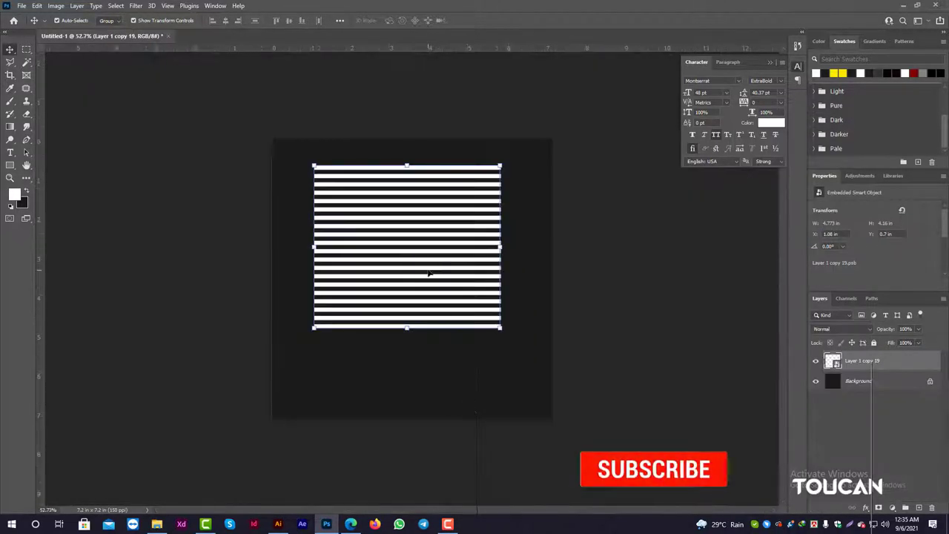
{"action": "left_click", "coordinate": [921, 460]}
Step: Open Liquify on the merged stripe smart object
{"action": "scroll", "coordinate": [424, 213], "scroll_direction": "up", "scroll_amount": 1}
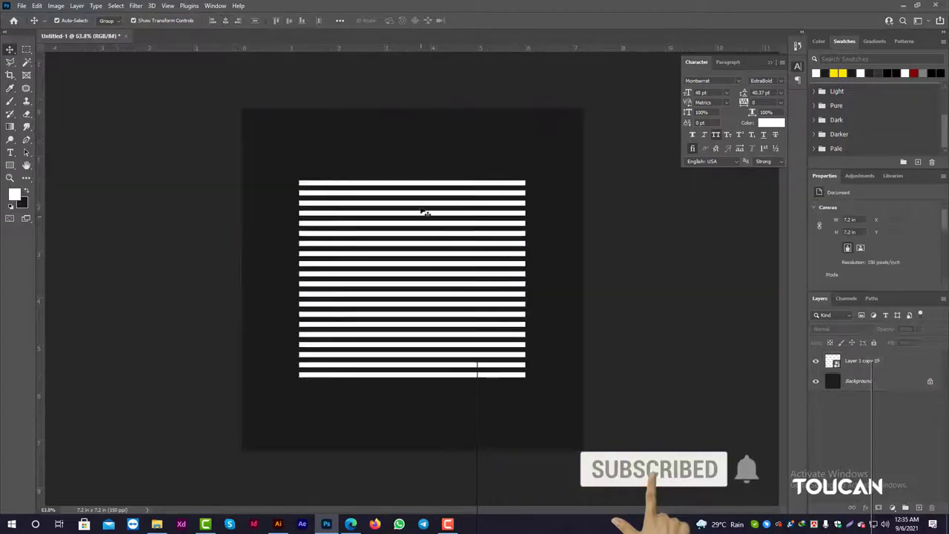
{"action": "left_click", "coordinate": [426, 187]}
{"action": "left_click", "coordinate": [135, 5]}
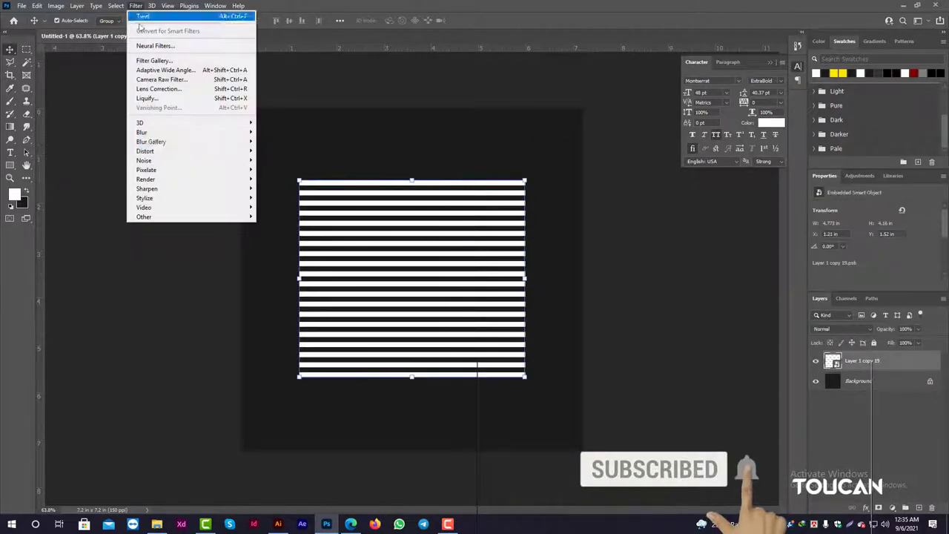
{"action": "left_click", "coordinate": [148, 98]}
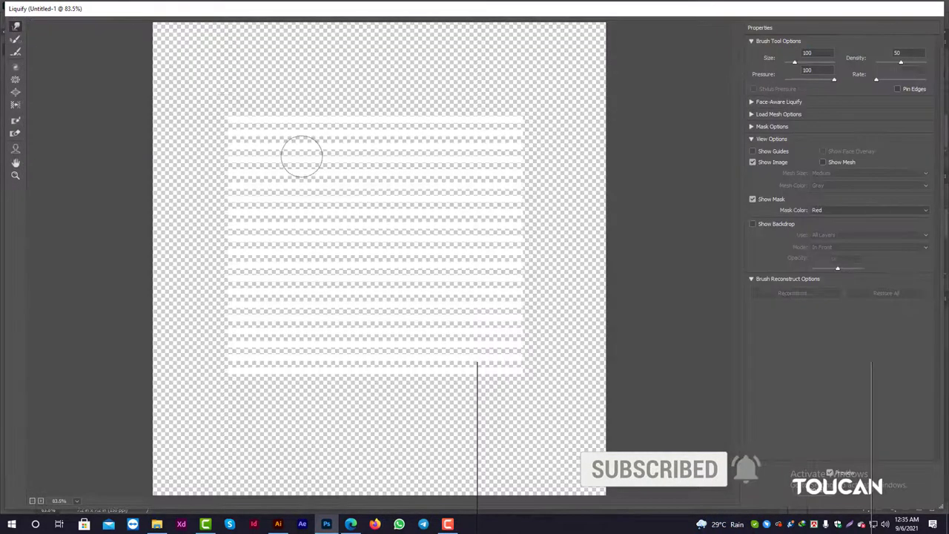
Step: Push the stripes into dips and waves with Forward Warp strokes, then apply Liquify
{"action": "left_click_drag", "start_coordinate": [288, 236], "coordinate": [278, 297]}
{"action": "left_click_drag", "start_coordinate": [356, 226], "coordinate": [390, 258]}
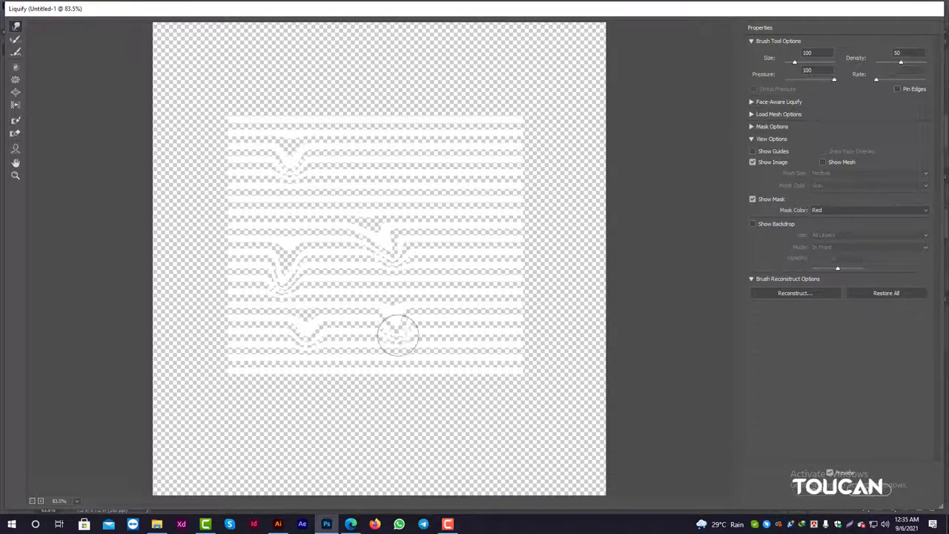
{"action": "left_click_drag", "start_coordinate": [431, 185], "coordinate": [468, 227]}
{"action": "left_click_drag", "start_coordinate": [459, 291], "coordinate": [481, 345]}
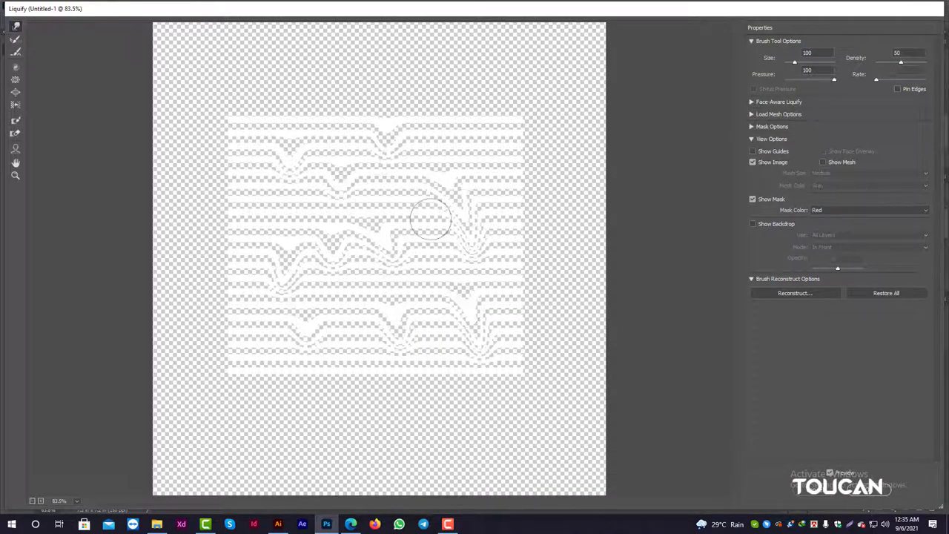
{"action": "left_click_drag", "start_coordinate": [367, 169], "coordinate": [336, 284]}
{"action": "left_click_drag", "start_coordinate": [416, 185], "coordinate": [419, 276]}
{"action": "mouse_move", "coordinate": [295, 209]}
{"action": "left_mouse_down"}
{"action": "mouse_move", "coordinate": [267, 201]}
{"action": "mouse_move", "coordinate": [313, 222]}
{"action": "left_mouse_up"}
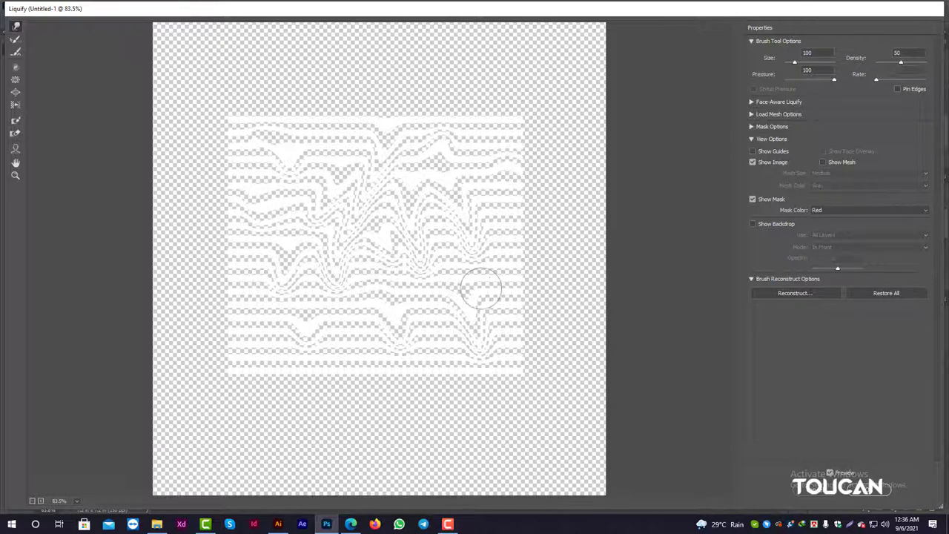
{"action": "mouse_move", "coordinate": [326, 375]}
{"action": "left_mouse_down"}
{"action": "mouse_move", "coordinate": [248, 364]}
{"action": "mouse_move", "coordinate": [230, 318]}
{"action": "left_mouse_up"}
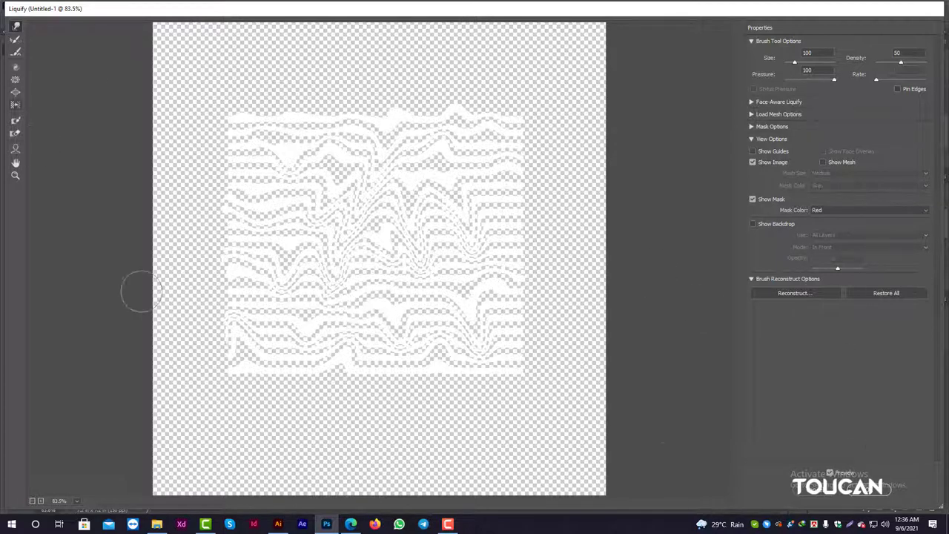
{"action": "left_click", "coordinate": [894, 488]}
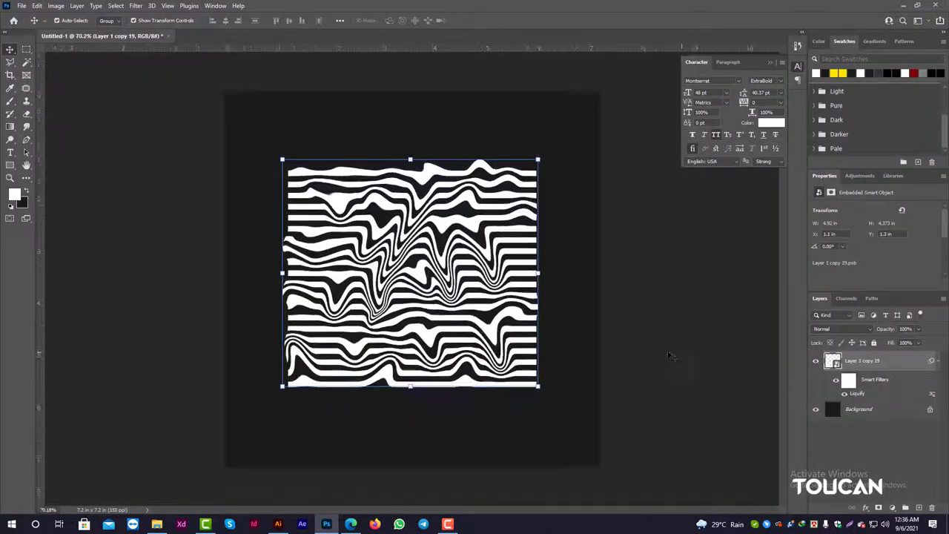
Step: Stretch the stripe block slightly taller and type a red Montserrat ExtraBold letter A
{"action": "left_click_drag", "start_coordinate": [404, 164], "coordinate": [409, 202]}
{"action": "key", "text": "Return"}
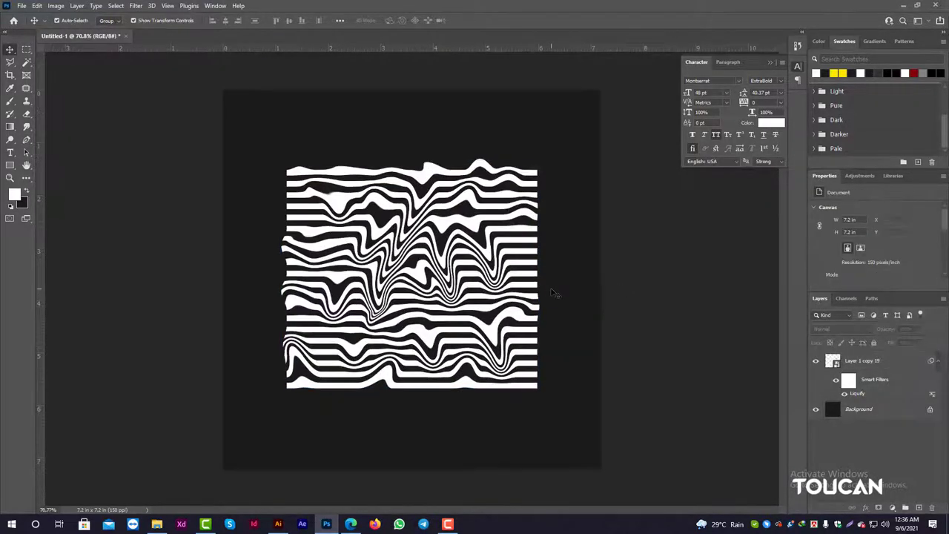
{"action": "left_click", "coordinate": [864, 360]}
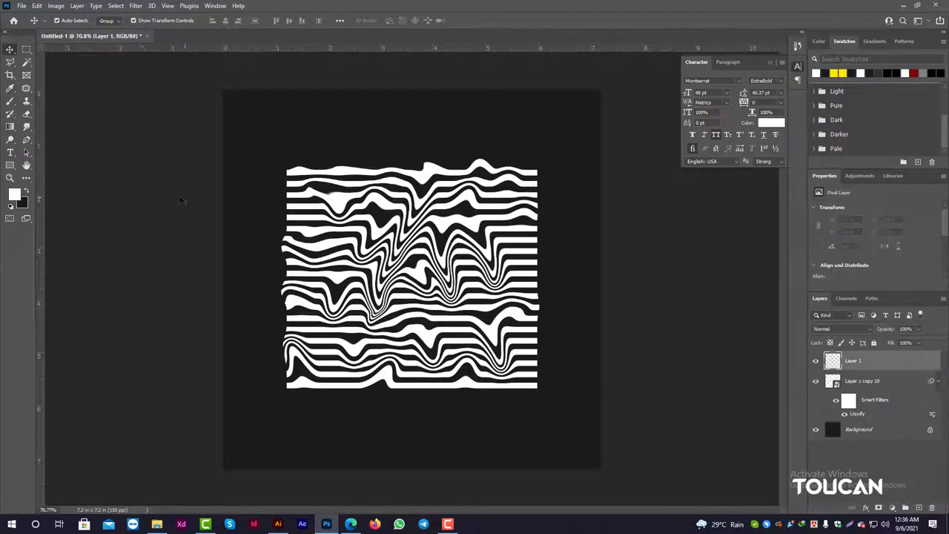
{"action": "key", "text": "t"}
{"action": "left_click", "coordinate": [400, 281]}
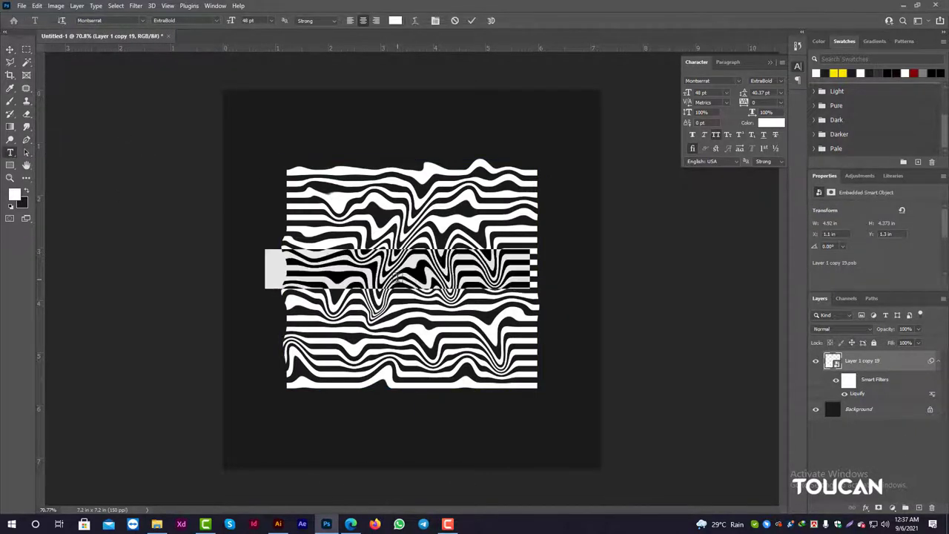
{"action": "key", "text": "BackSpace"}
{"action": "type", "text": "A"}
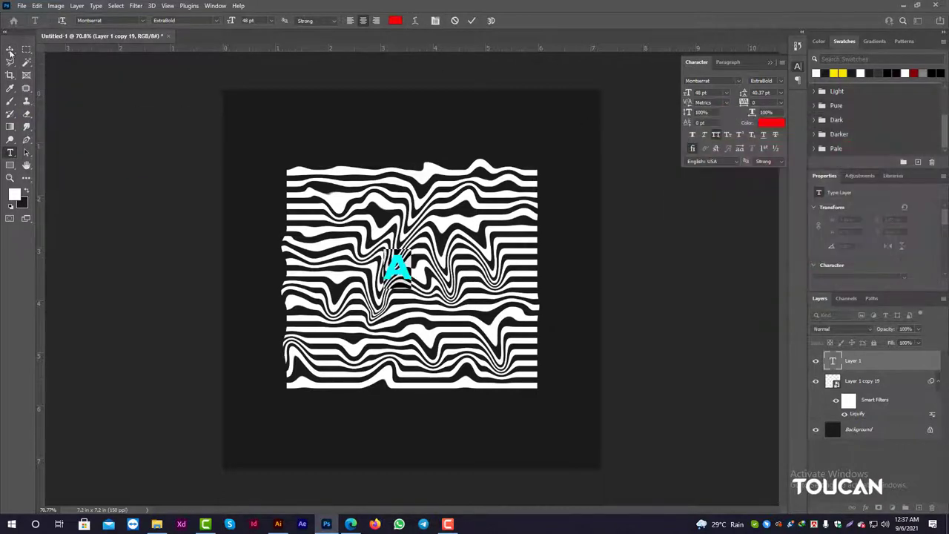
{"action": "left_click", "coordinate": [9, 50]}
Step: Enlarge the red A to about 363 pt and centre it over the stripes
{"action": "key", "text": "ctrl+t"}
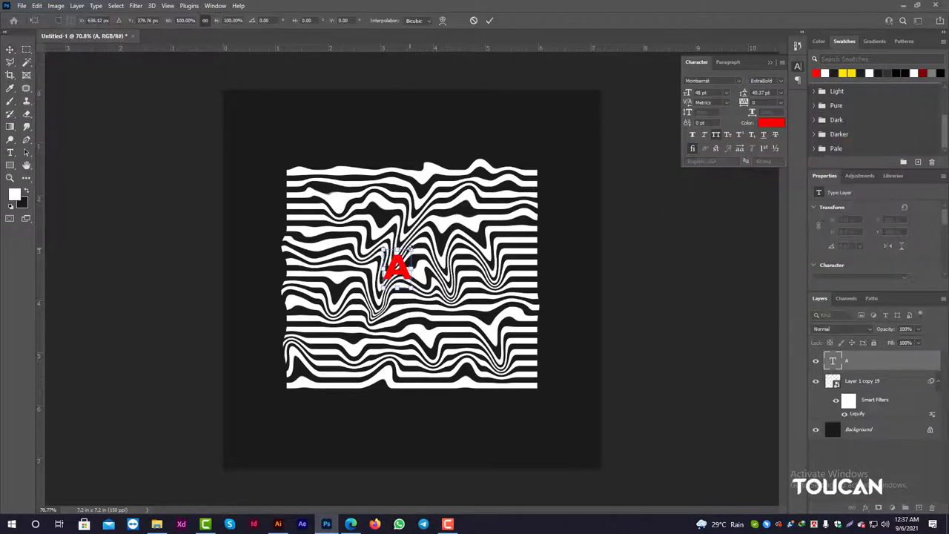
{"action": "left_click_drag", "start_coordinate": [425, 241], "coordinate": [233, 441]}
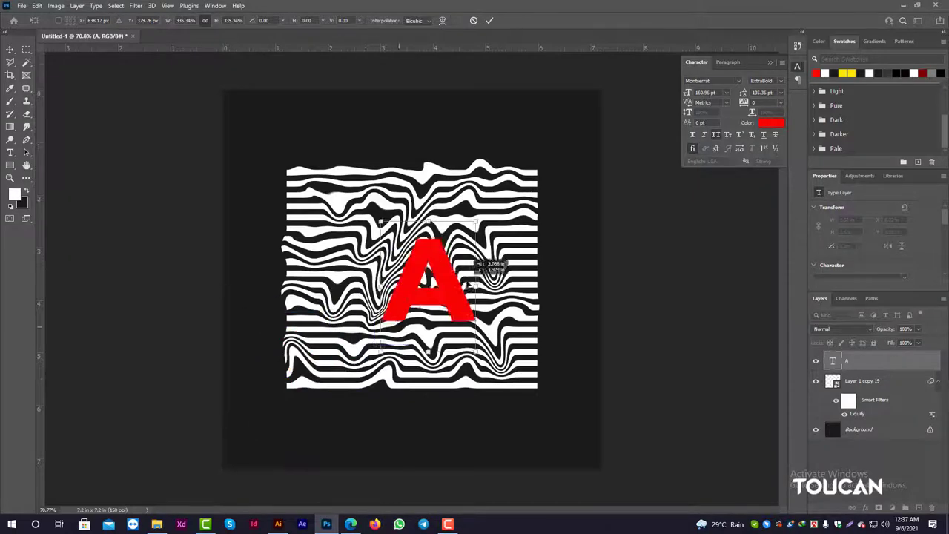
{"action": "left_click_drag", "start_coordinate": [282, 378], "coordinate": [421, 278]}
{"action": "left_click_drag", "start_coordinate": [375, 343], "coordinate": [314, 447]}
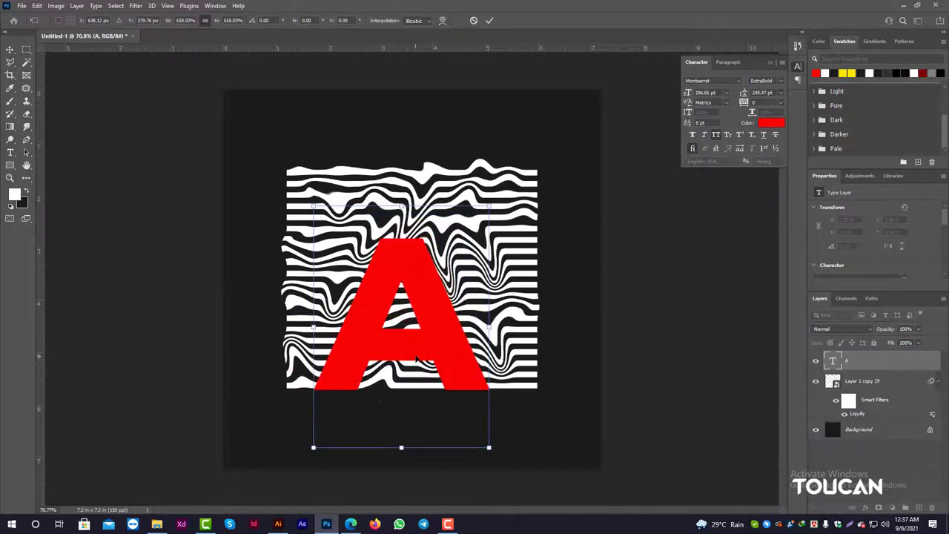
{"action": "left_click_drag", "start_coordinate": [417, 360], "coordinate": [433, 312]}
{"action": "left_click_drag", "start_coordinate": [337, 403], "coordinate": [313, 444]}
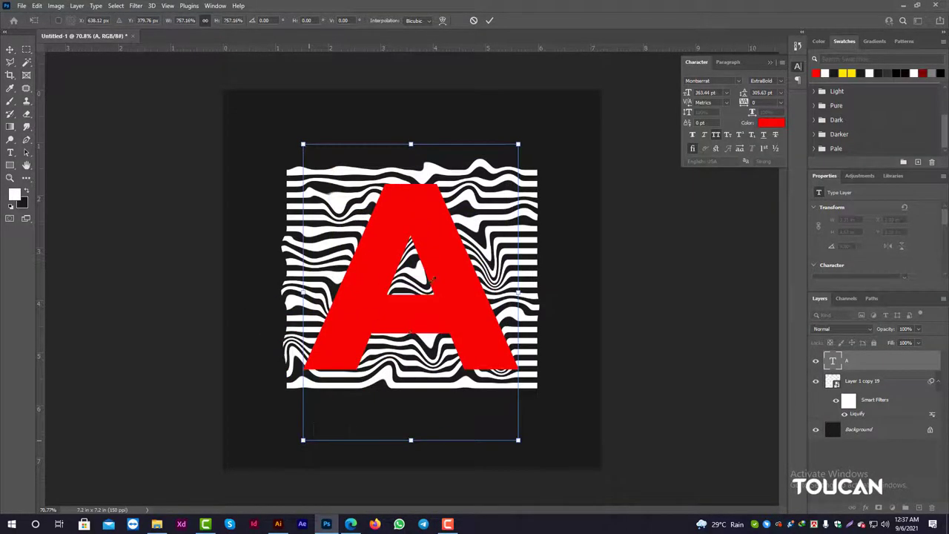
{"action": "left_click_drag", "start_coordinate": [443, 291], "coordinate": [446, 292]}
{"action": "key", "text": "Return"}
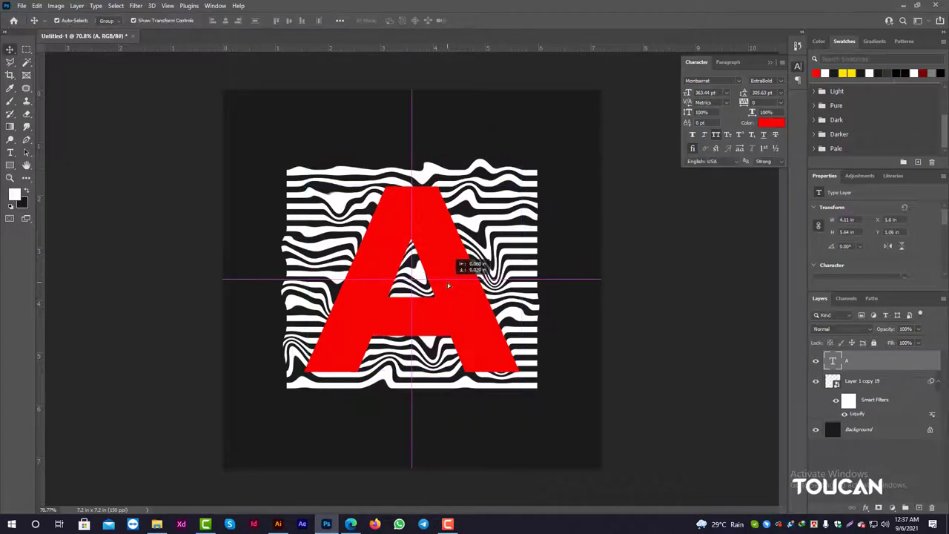
Step: Mask the stripes to the letter A shape and delete the red A text layer
{"action": "left_click", "coordinate": [816, 361]}
{"action": "left_click", "coordinate": [880, 508]}
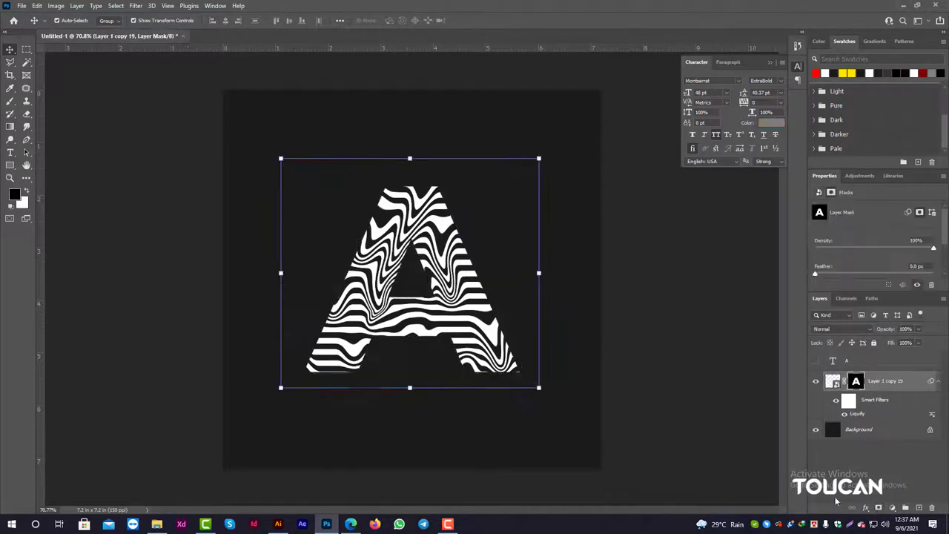
{"action": "left_click", "coordinate": [186, 149]}
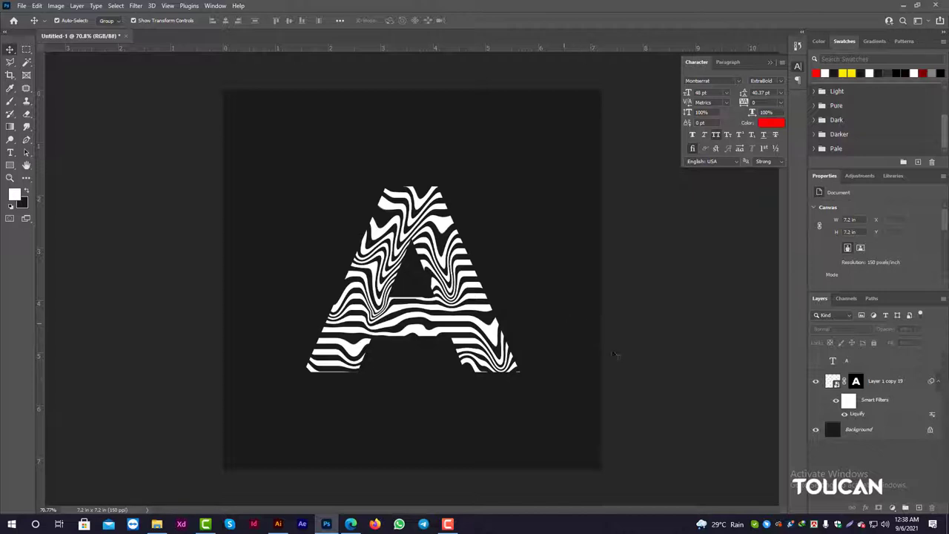
{"action": "left_click", "coordinate": [830, 364]}
{"action": "left_click", "coordinate": [932, 509]}
Step: Scale the striped A down slightly and reposition it
{"action": "key", "text": "ctrl+t"}
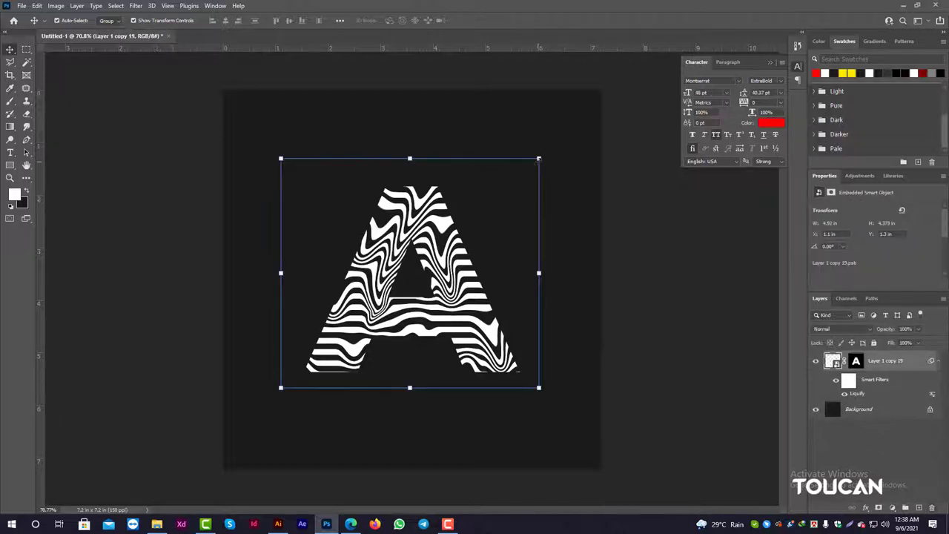
{"action": "left_click_drag", "start_coordinate": [542, 156], "coordinate": [534, 169]}
{"action": "mouse_move", "coordinate": [411, 230]}
{"action": "left_mouse_down"}
{"action": "mouse_move", "coordinate": [421, 195]}
{"action": "mouse_move", "coordinate": [425, 207]}
{"action": "left_mouse_up"}
{"action": "key", "text": "Return"}
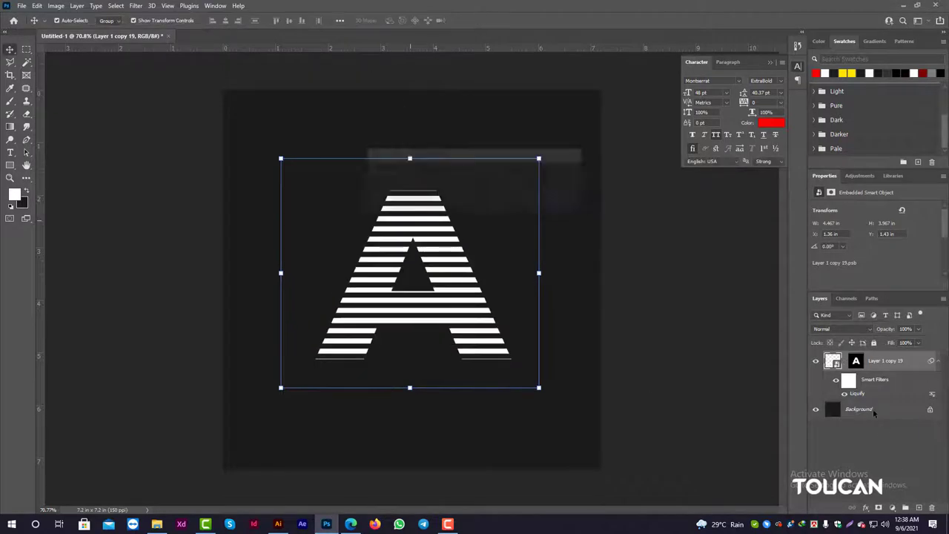
Step: Centre the striped A on the canvas, nudge it up, and begin placing an embedded file
{"action": "left_click", "coordinate": [874, 409]}
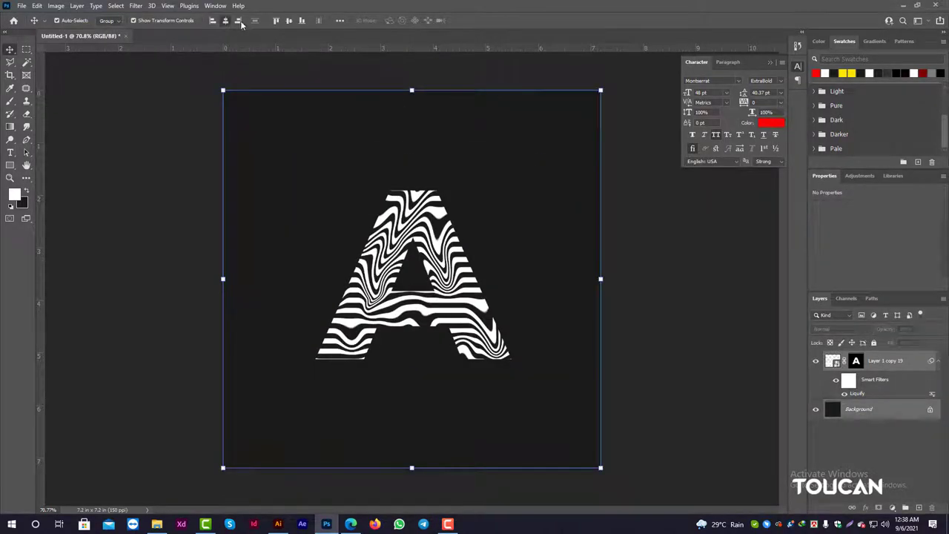
{"action": "left_click", "coordinate": [240, 21]}
{"action": "left_click", "coordinate": [667, 310]}
{"action": "left_click", "coordinate": [472, 289]}
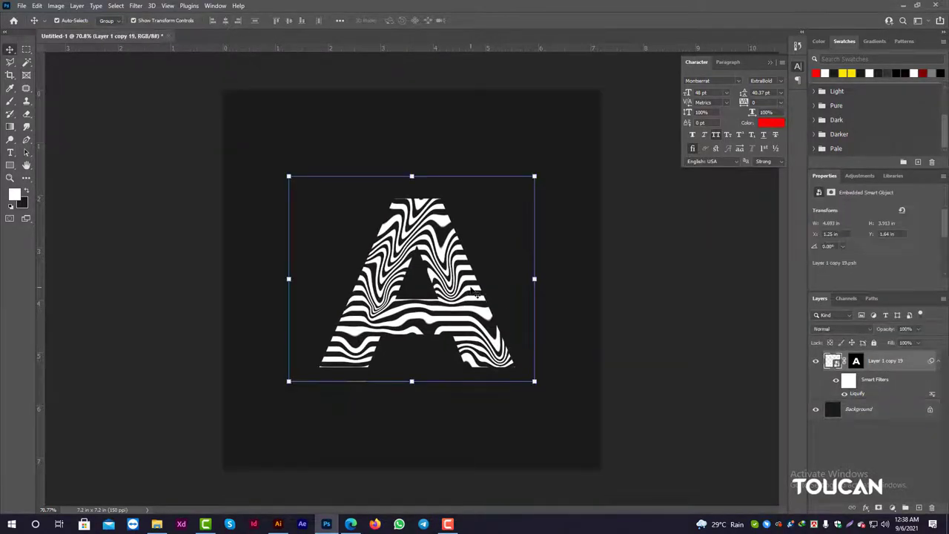
{"action": "key", "text": "Up"}
{"action": "key", "text": "Up"}
{"action": "key", "text": "Up"}
{"action": "key", "text": "Up"}
{"action": "key", "text": "Up"}
{"action": "key", "text": "Up"}
{"action": "left_click", "coordinate": [511, 244]}
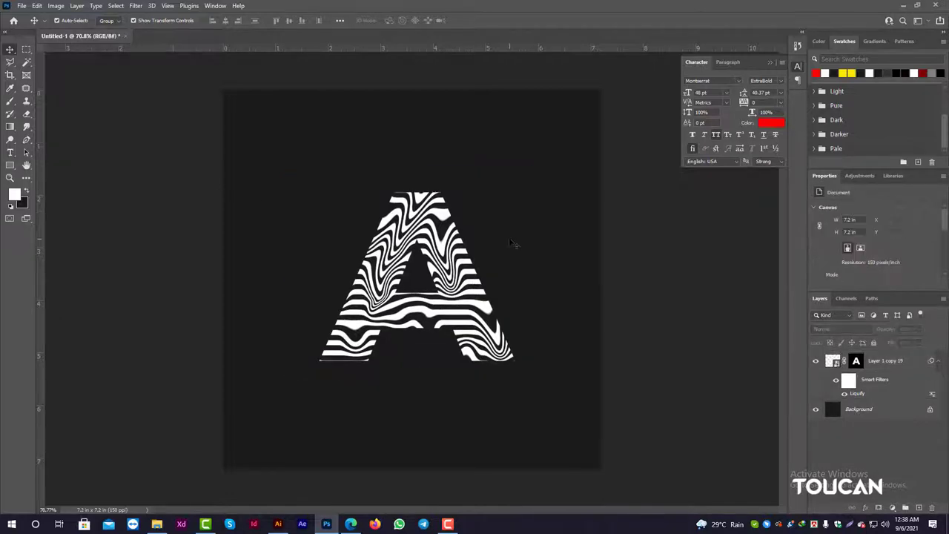
{"action": "key", "text": "ctrl+shift+p"}
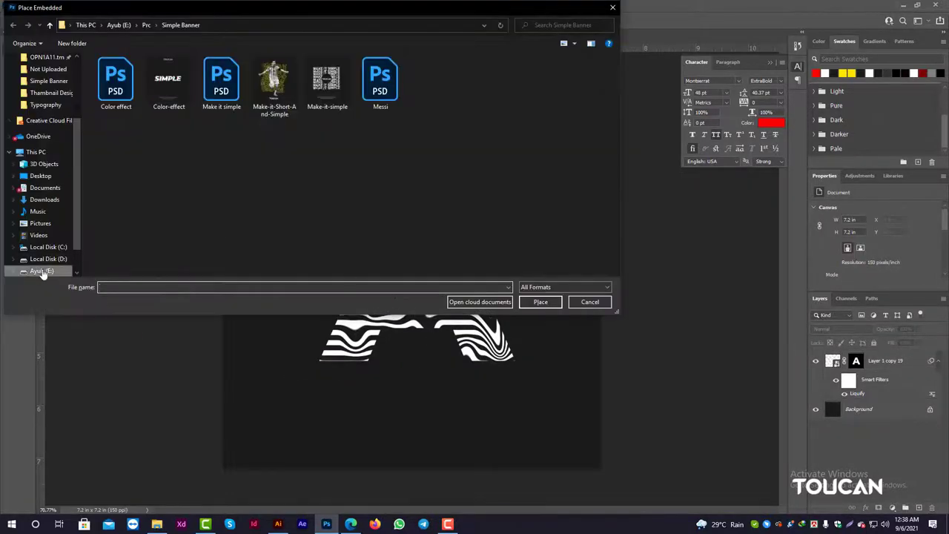
Step: Embed the Toucan logo from the TOUCAN folder, shrunk and placed at the top
{"action": "left_click", "coordinate": [41, 259]}
{"action": "double_click", "coordinate": [317, 212]}
{"action": "left_click", "coordinate": [325, 205]}
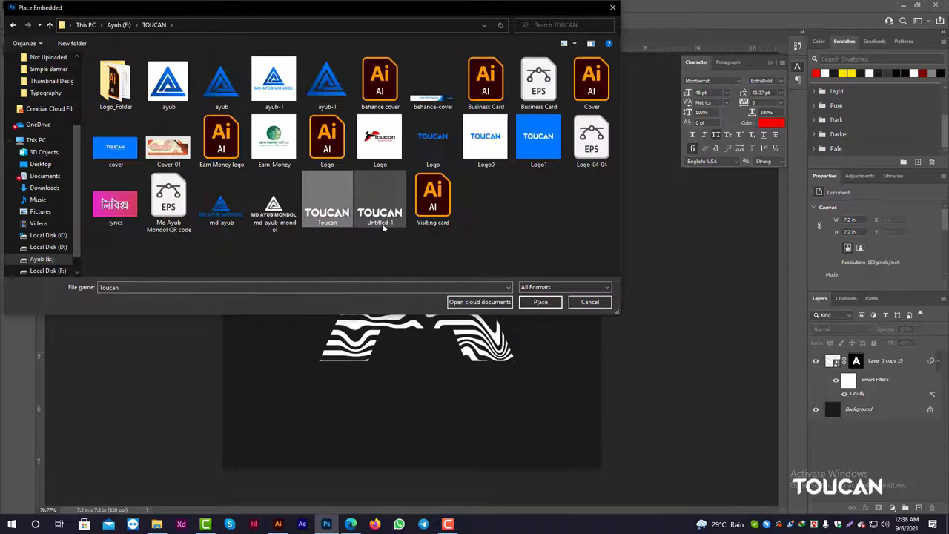
{"action": "left_click", "coordinate": [541, 302]}
{"action": "mouse_move", "coordinate": [596, 250]}
{"action": "left_mouse_down"}
{"action": "mouse_move", "coordinate": [413, 272]}
{"action": "mouse_move", "coordinate": [390, 170]}
{"action": "mouse_move", "coordinate": [411, 125]}
{"action": "mouse_move", "coordinate": [459, 117]}
{"action": "left_mouse_up"}
{"action": "key", "text": "Return"}
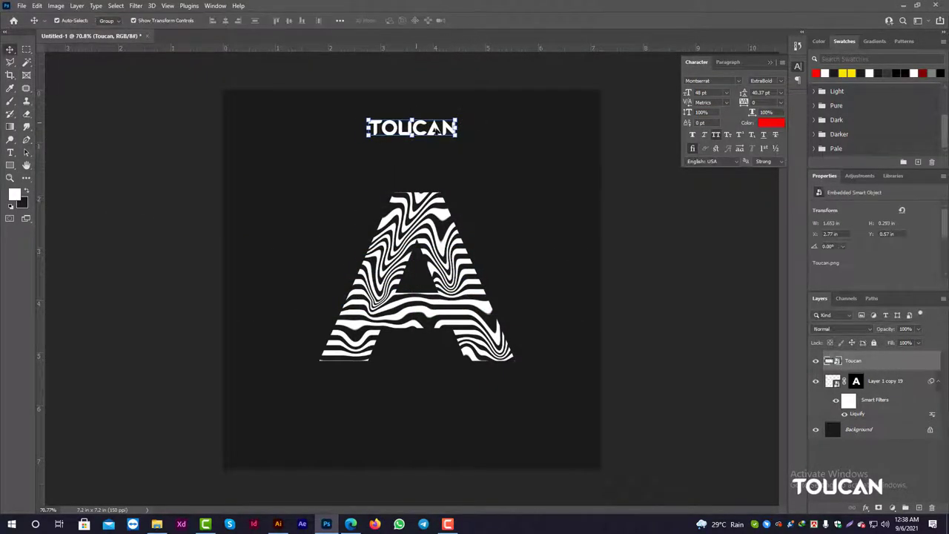
Step: Set the TOUCAN logo layer opacity to 80%
{"action": "left_click", "coordinate": [846, 431], "text": "shift"}
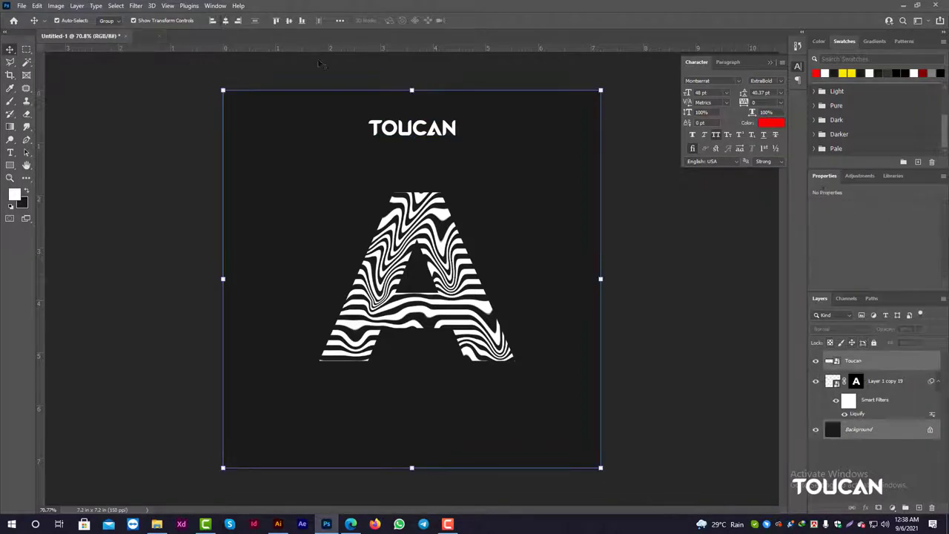
{"action": "left_click", "coordinate": [458, 198]}
{"action": "left_click", "coordinate": [586, 199]}
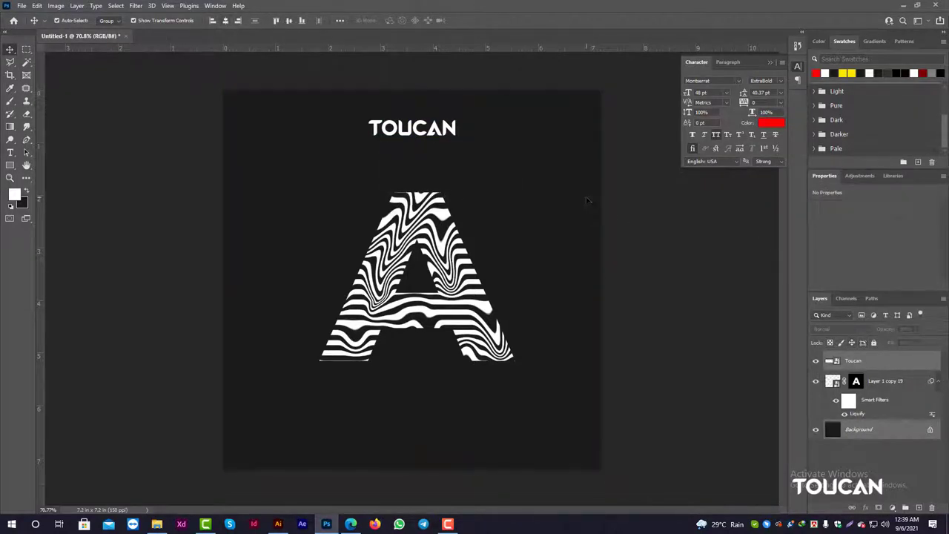
{"action": "left_click", "coordinate": [875, 362]}
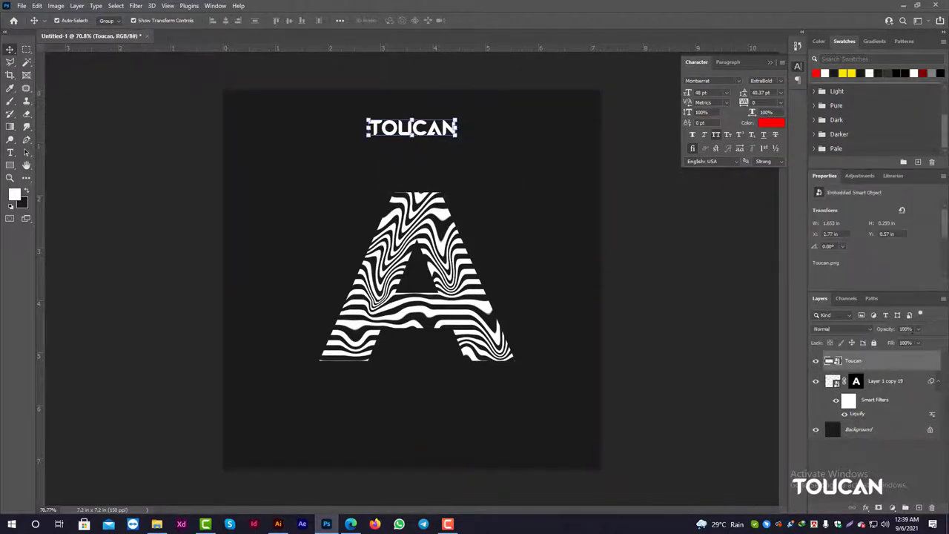
{"action": "type", "text": "80"}
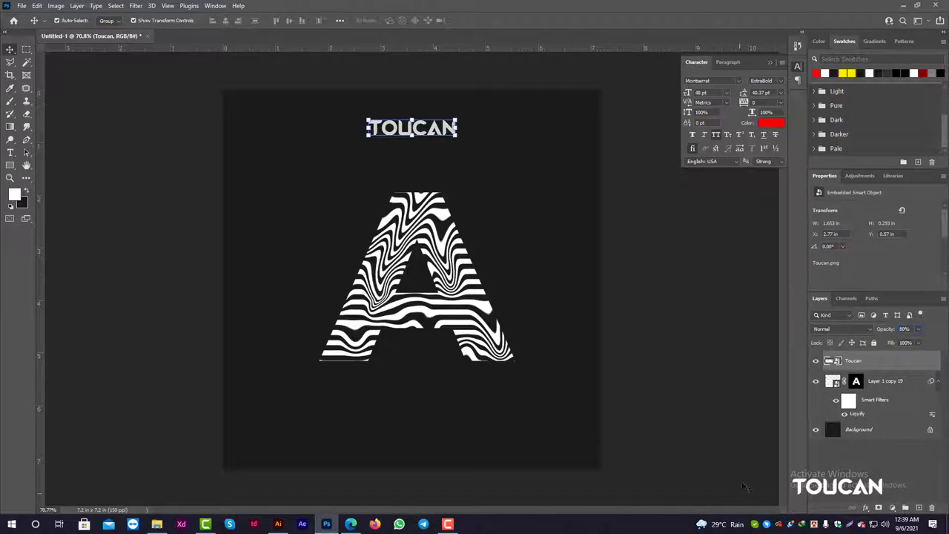
{"action": "left_click", "coordinate": [746, 487]}
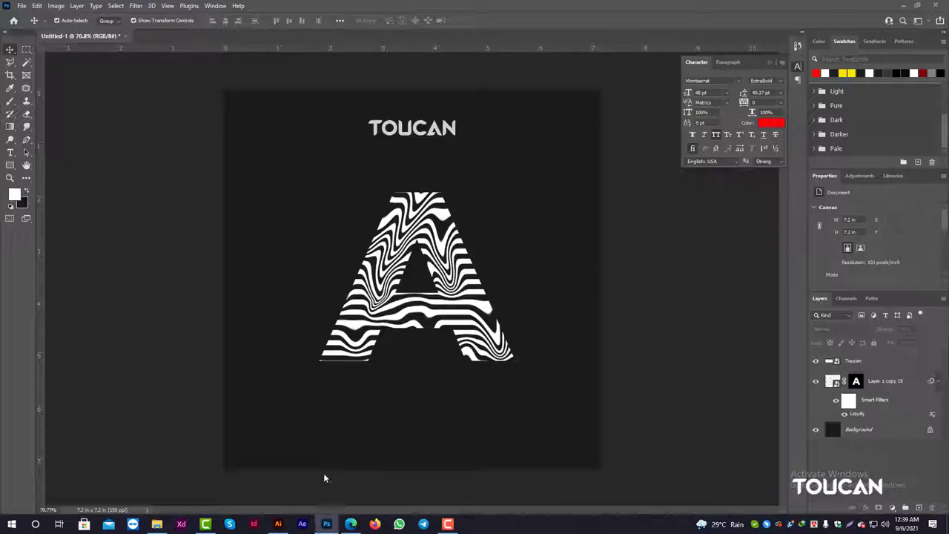
Step: Paste the tagline as a smart object below the A and lower its opacity
{"action": "key", "text": "ctrl+v"}
{"action": "left_click", "coordinate": [512, 151]}
{"action": "left_click_drag", "start_coordinate": [442, 279], "coordinate": [441, 445]}
{"action": "key", "text": "Return"}
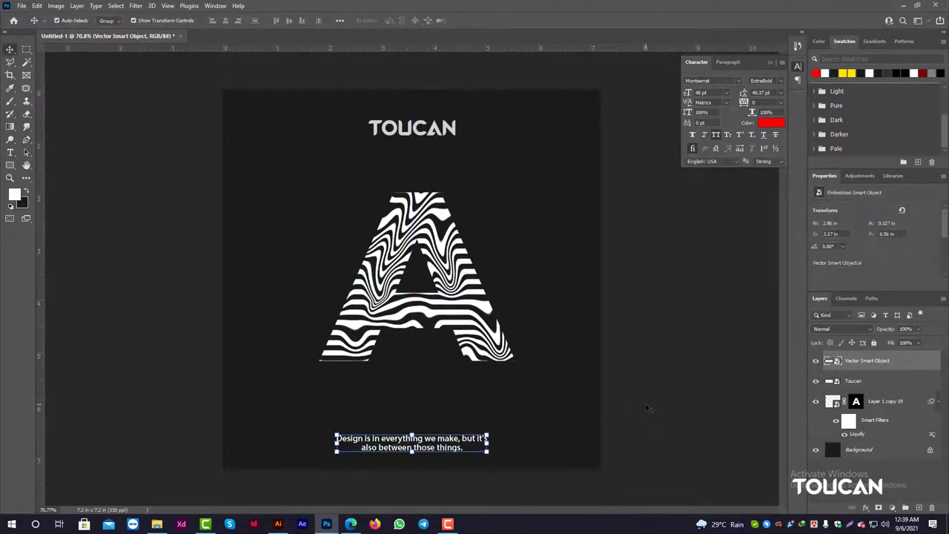
{"action": "left_click", "coordinate": [647, 408]}
{"action": "left_click", "coordinate": [486, 443]}
{"action": "left_click_drag", "start_coordinate": [908, 341], "coordinate": [907, 343]}
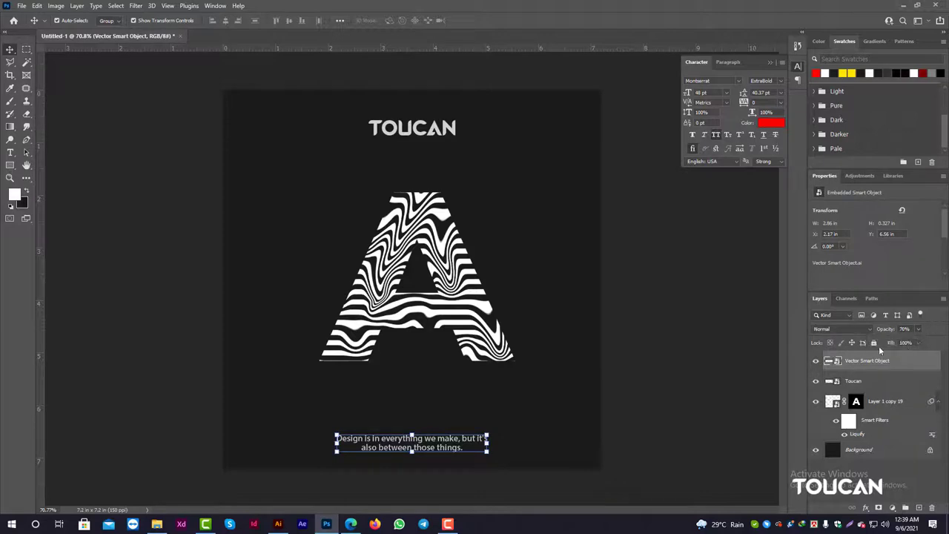
{"action": "left_click", "coordinate": [688, 412]}
{"action": "key", "text": "ctrl+plus"}
Step: Export the design as a JPEG via Save for Web
{"action": "key", "text": "ctrl+s"}
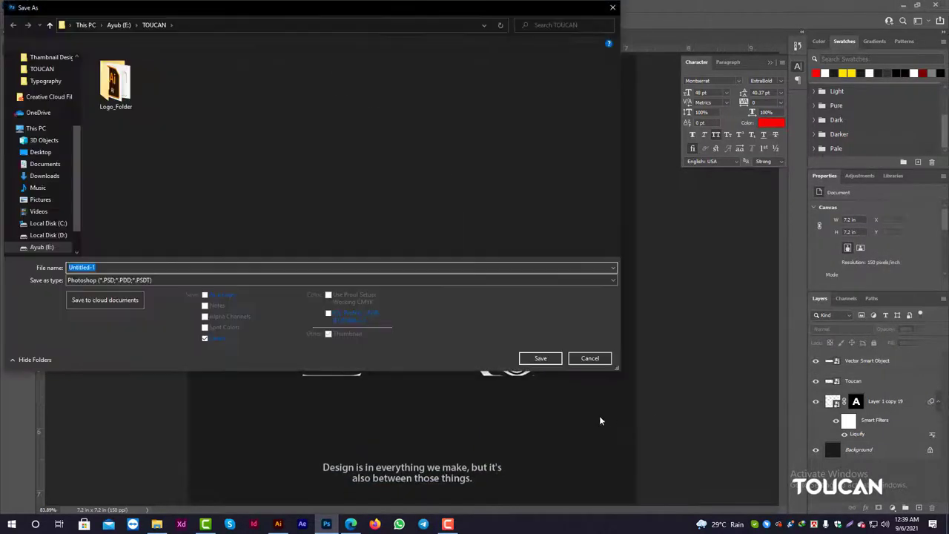
{"action": "left_click", "coordinate": [589, 358]}
{"action": "key", "text": "ctrl+0"}
{"action": "key", "text": "ctrl+plus"}
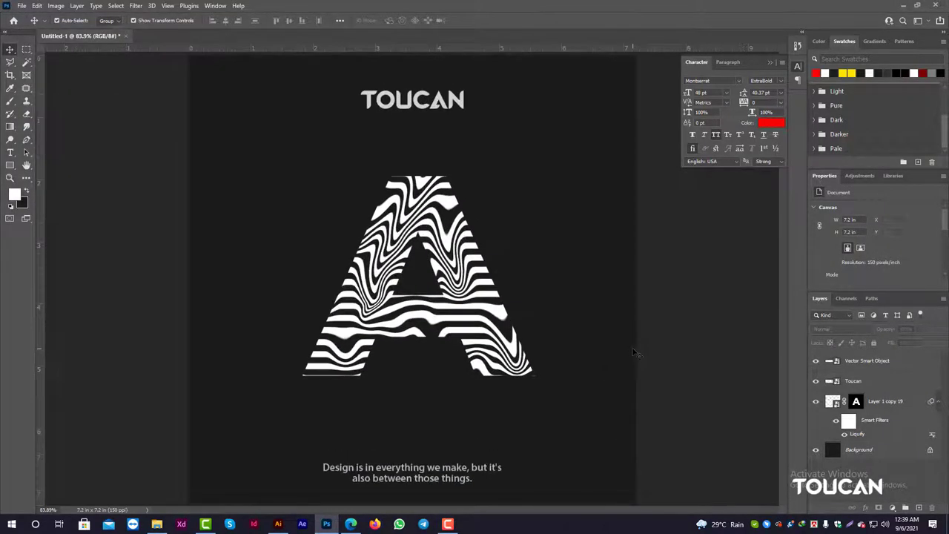
{"action": "key", "text": "ctrl+alt+shift+s"}
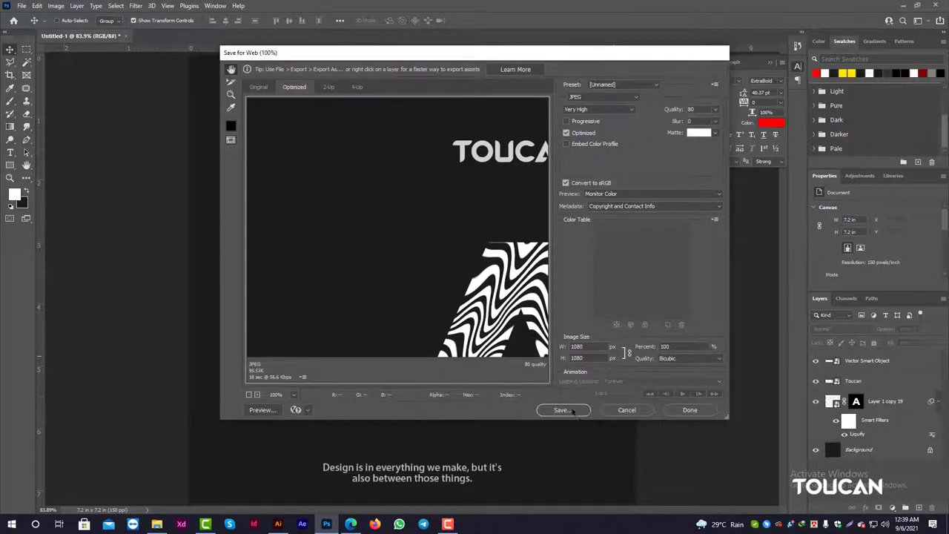
{"action": "left_click", "coordinate": [562, 410]}
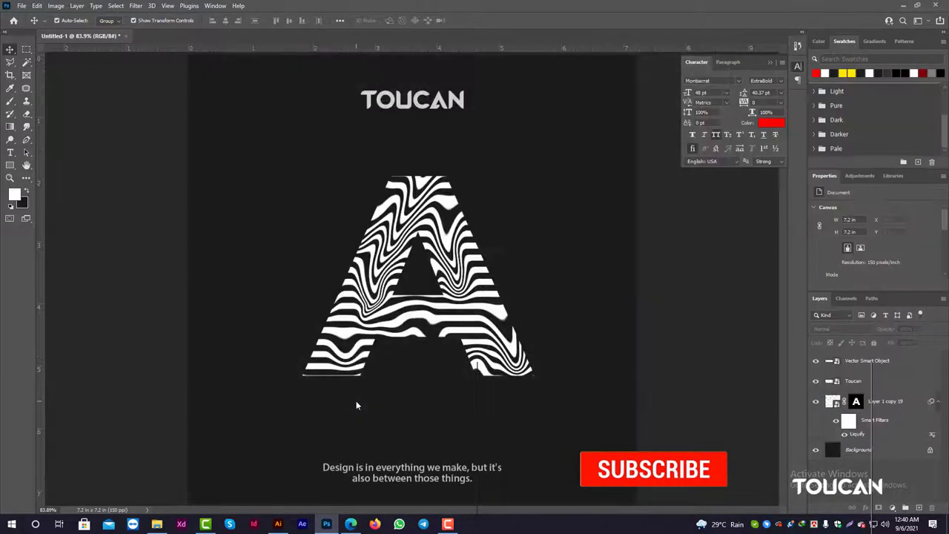
Step: Save the Photoshop file as 'A text Effect' in the Simple Banner folder
{"action": "key", "text": "ctrl+shift+s"}
{"action": "scroll", "coordinate": [74, 155], "scroll_direction": "up", "scroll_amount": 2}
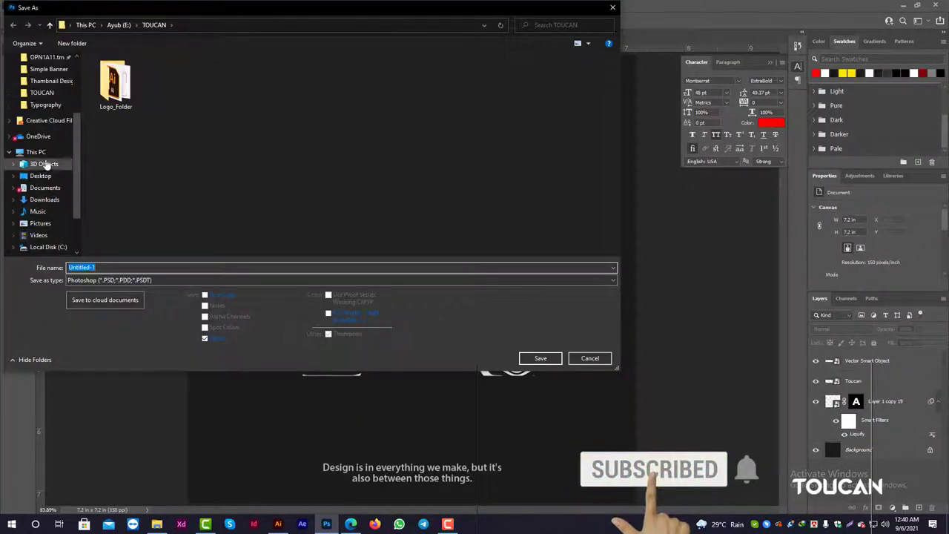
{"action": "scroll", "coordinate": [45, 126], "scroll_direction": "up", "scroll_amount": 1}
{"action": "left_click", "coordinate": [49, 105]}
{"action": "type", "text": "A"}
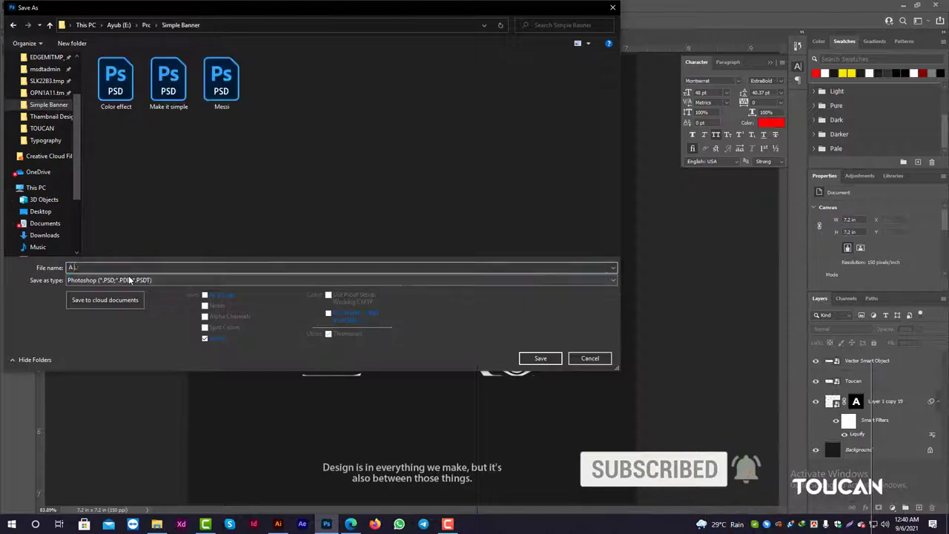
{"action": "type", "text": "ct"}
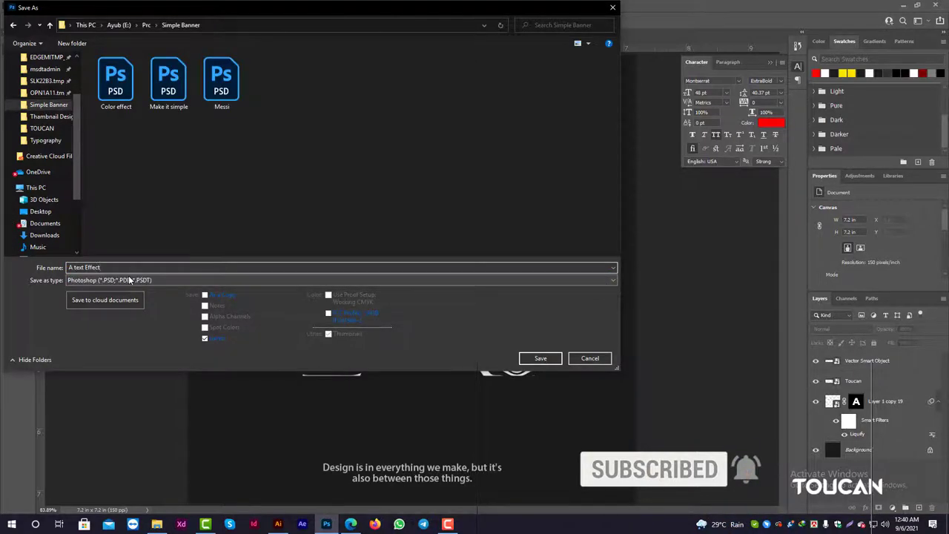
{"action": "key", "text": "Return"}
Step: Create a new preset-size document and fill its background with the dark colour
{"action": "key", "text": "ctrl+n"}
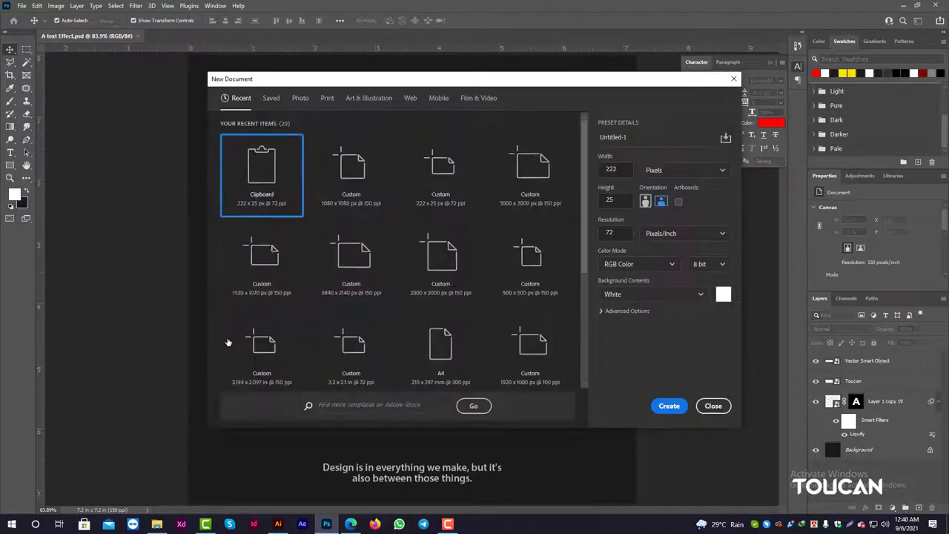
{"action": "left_click", "coordinate": [670, 406]}
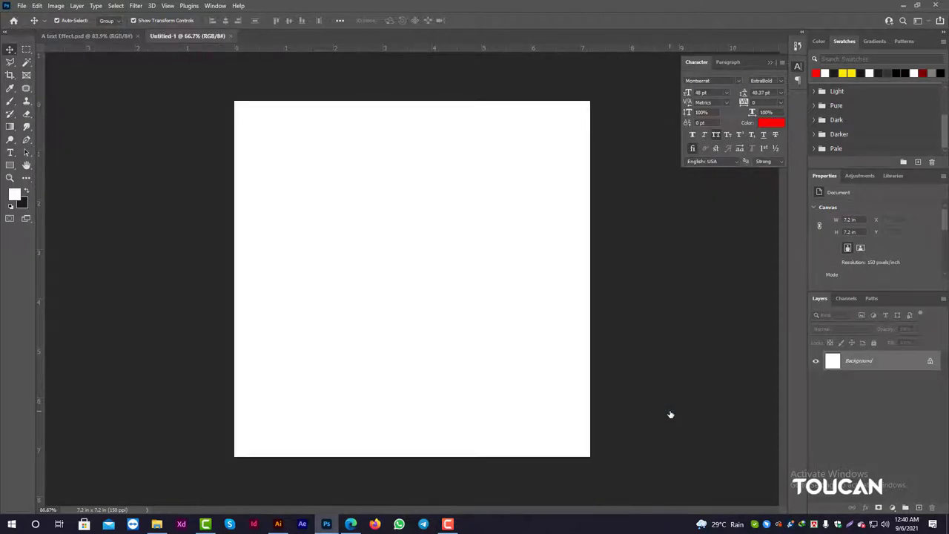
{"action": "key", "text": "ctrl+BackSpace"}
{"action": "scroll", "coordinate": [385, 277], "scroll_direction": "up", "scroll_amount": 1}
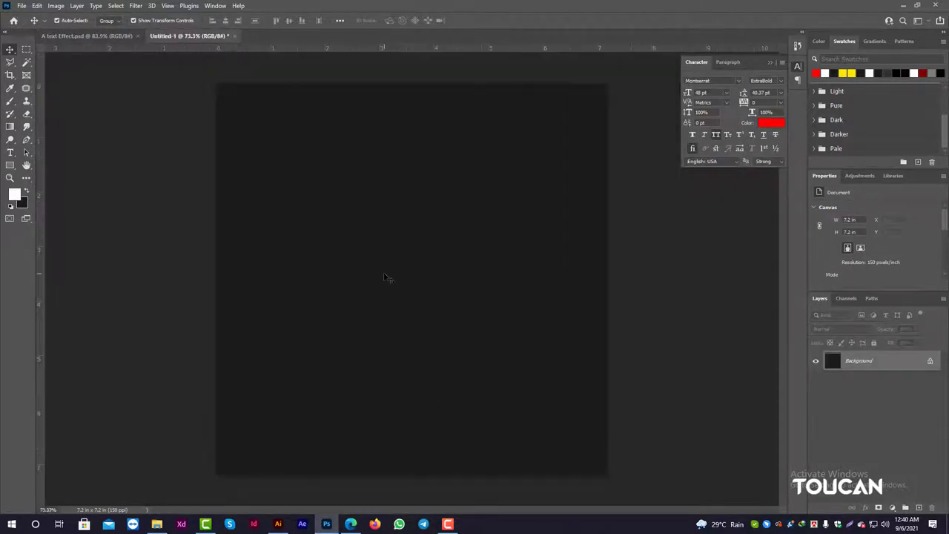
{"action": "scroll", "coordinate": [385, 278], "scroll_direction": "up", "scroll_amount": 1}
Step: Add red Montserrat ExtraBold 48 pt TOUCAN text and move it near the canvas centre
{"action": "key", "text": "t"}
{"action": "left_click", "coordinate": [346, 227]}
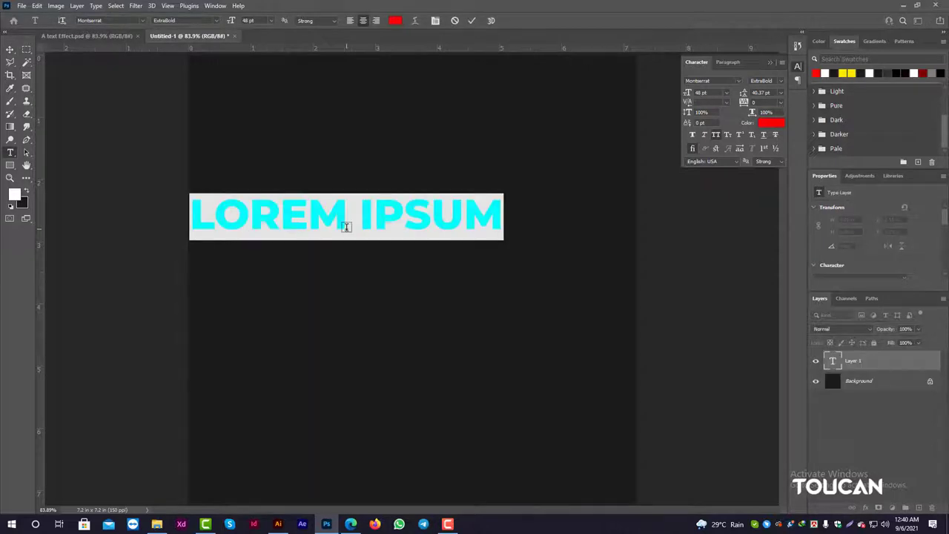
{"action": "type", "text": "TOUVA"}
{"action": "key", "text": "BackSpace"}
{"action": "key", "text": "BackSpace"}
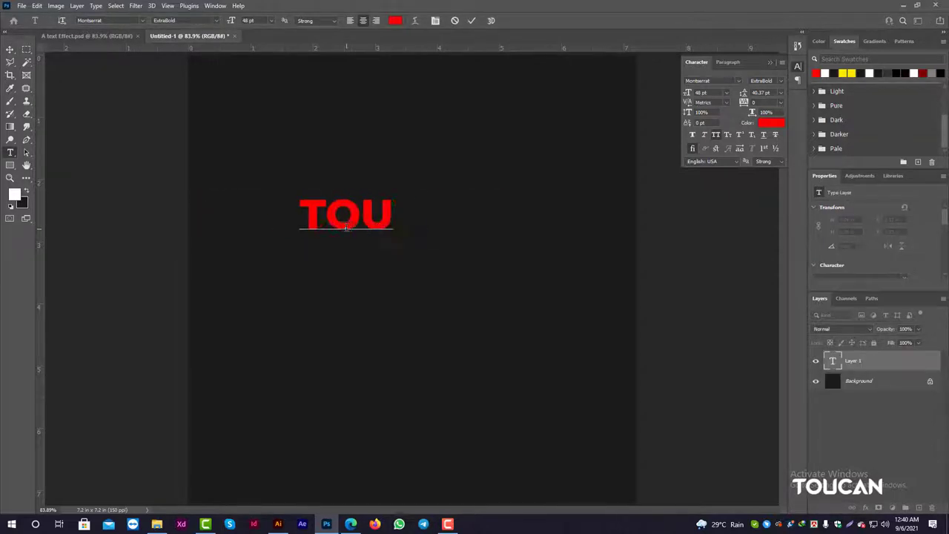
{"action": "type", "text": "CAN"}
{"action": "key", "text": "ctrl+Return"}
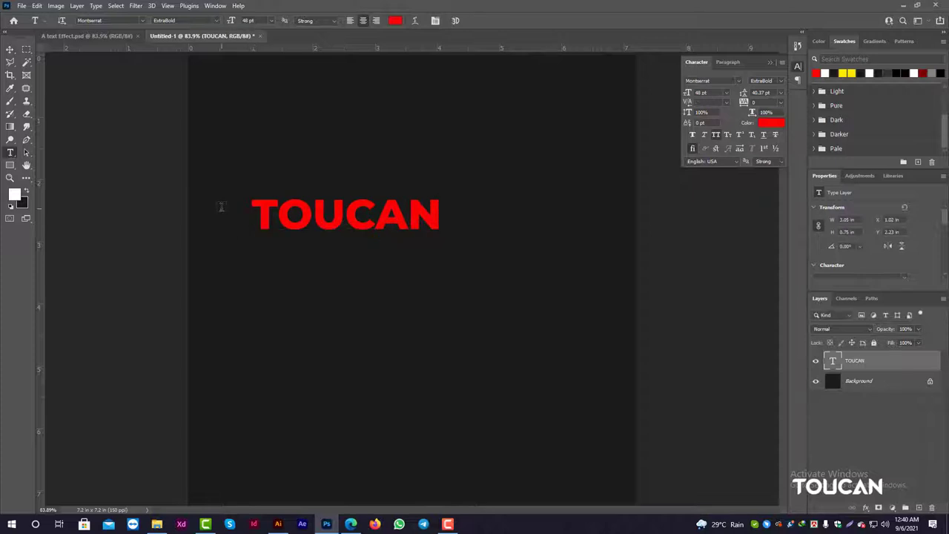
{"action": "key", "text": "v"}
{"action": "left_click_drag", "start_coordinate": [429, 205], "coordinate": [490, 264]}
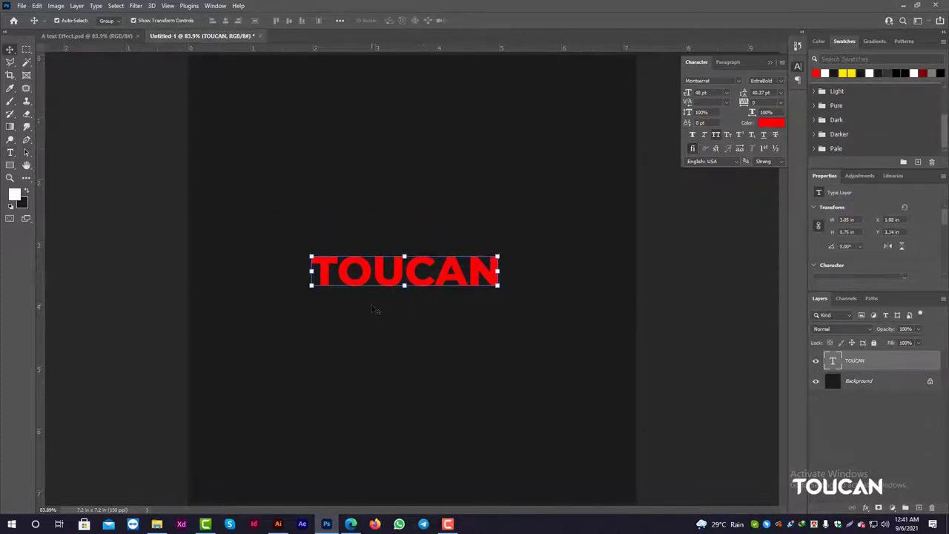
Step: Add a white 3 px stroke to the TOUCAN text layer
{"action": "double_click", "coordinate": [891, 360]}
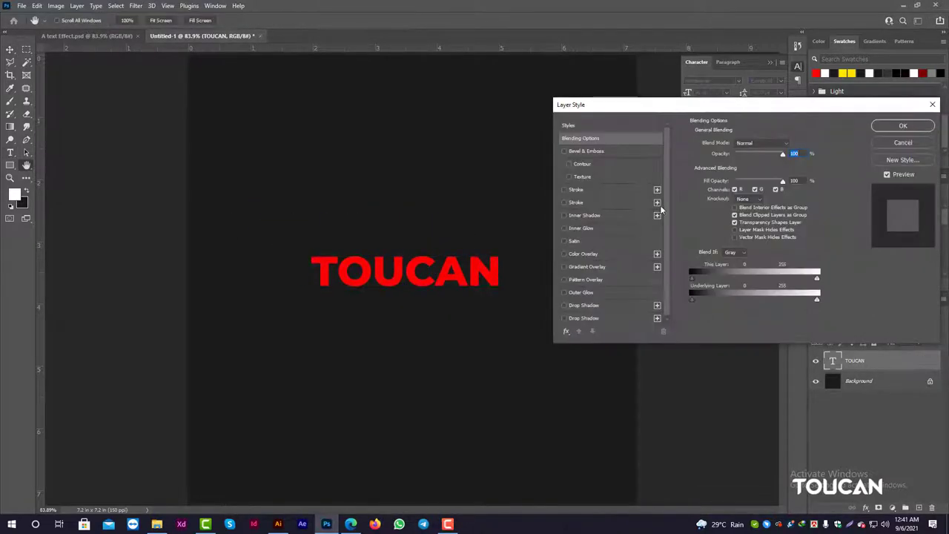
{"action": "left_click", "coordinate": [589, 189]}
{"action": "left_click", "coordinate": [713, 214]}
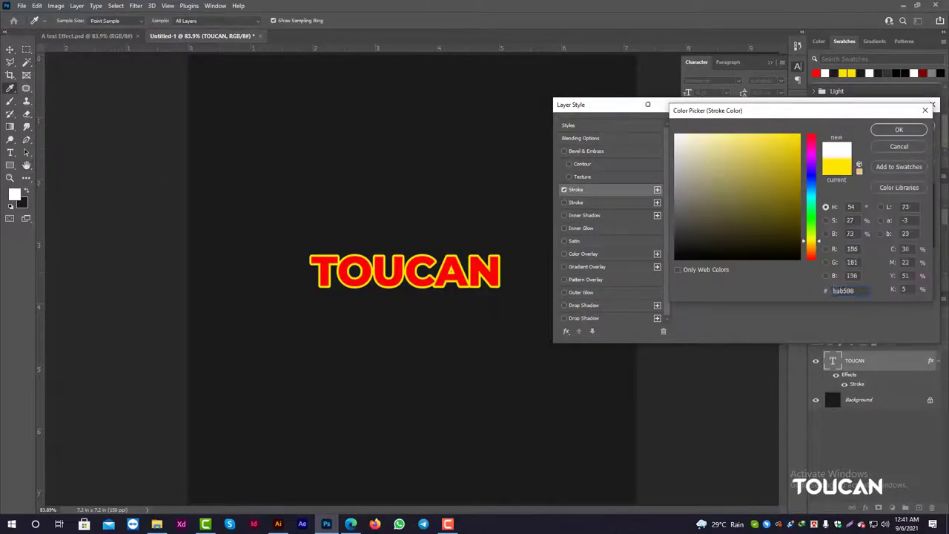
{"action": "left_click", "coordinate": [676, 134]}
{"action": "left_click", "coordinate": [898, 134]}
{"action": "left_click", "coordinate": [785, 142]}
{"action": "type", "text": "3"}
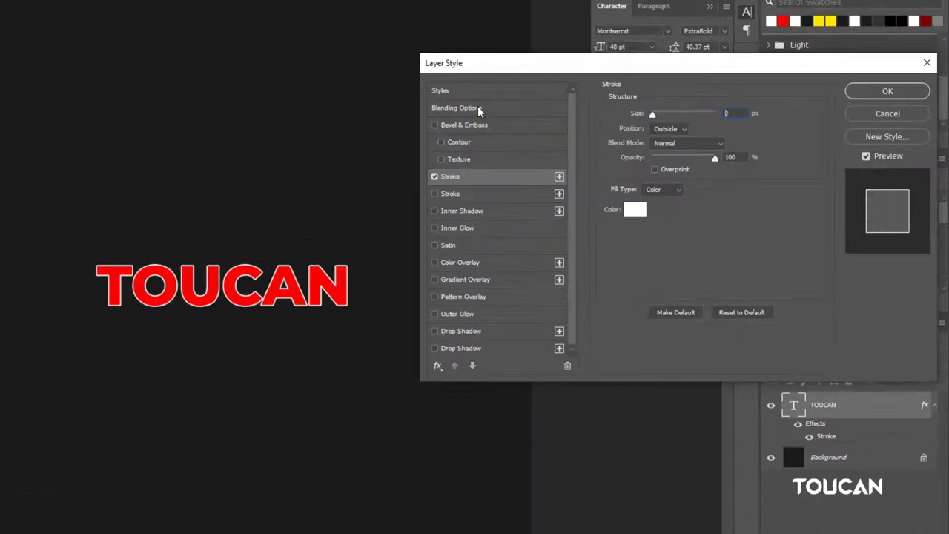
Step: Set the TOUCAN text's fill opacity to 0% in Blending Options
{"action": "left_click", "coordinate": [581, 138]}
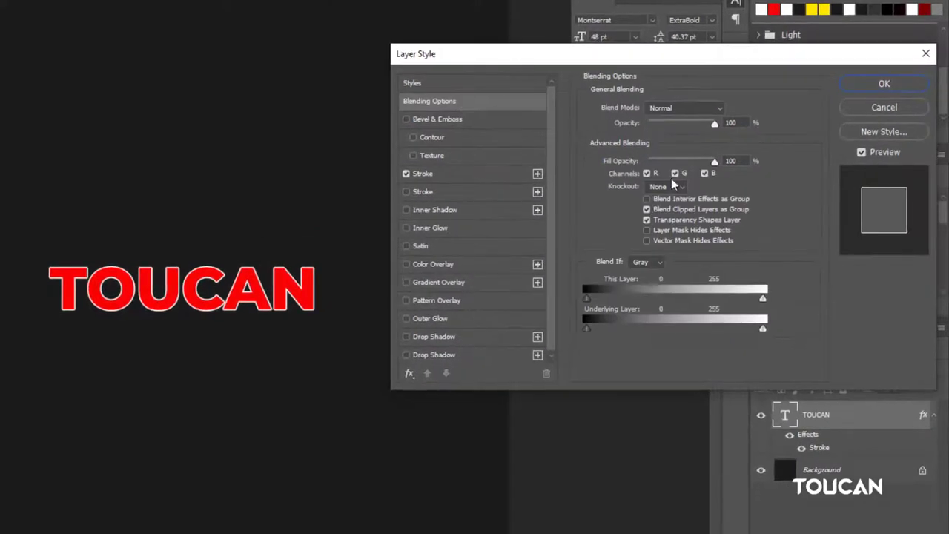
{"action": "double_click", "coordinate": [726, 160]}
{"action": "type", "text": "0"}
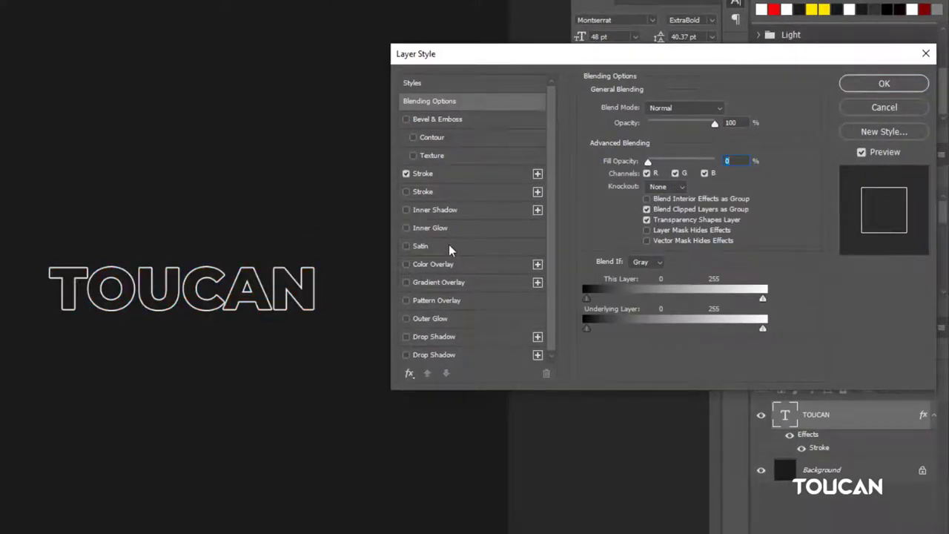
Step: Enable Inner Glow on TOUCAN with a bright magenta glow colour
{"action": "left_click", "coordinate": [435, 229]}
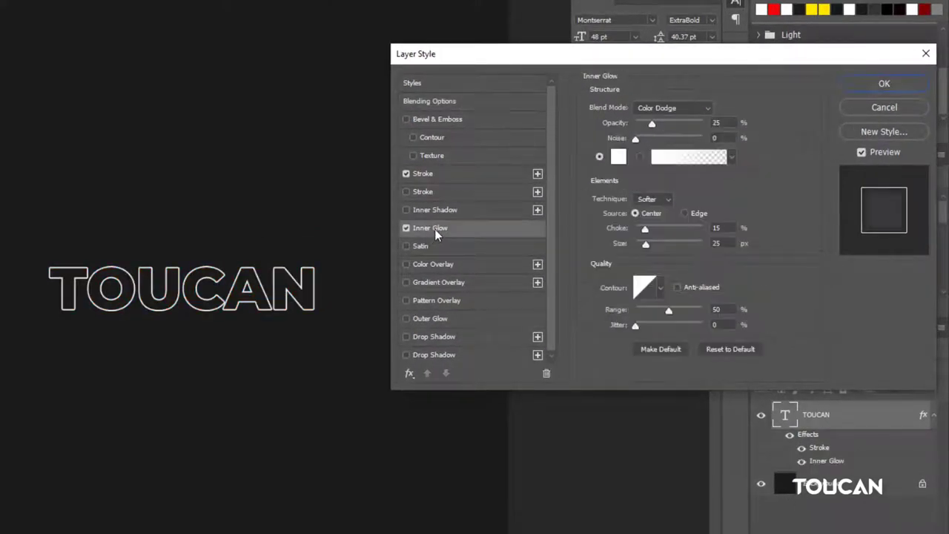
{"action": "left_click", "coordinate": [618, 156]}
{"action": "left_click", "coordinate": [755, 128]}
{"action": "left_click", "coordinate": [738, 96]}
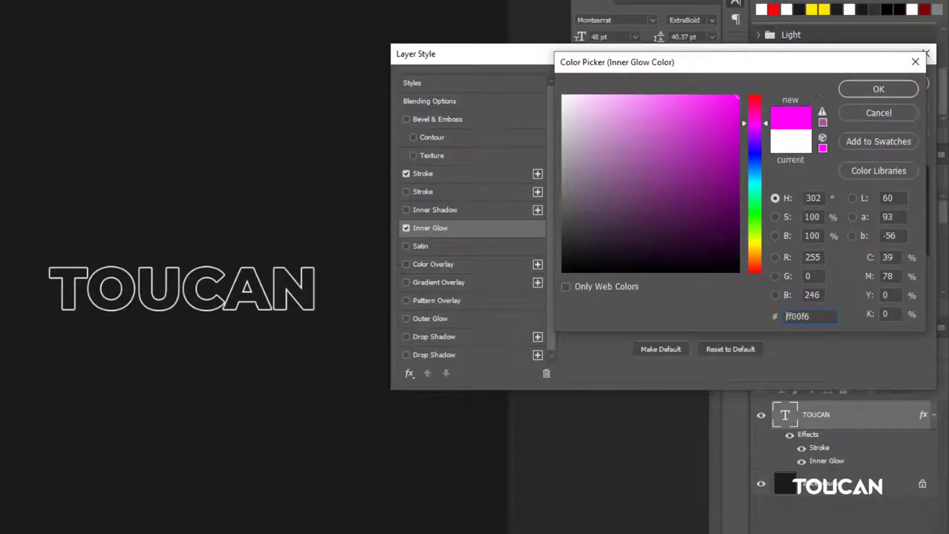
{"action": "left_click", "coordinate": [879, 88]}
Step: Adjust the inner glow's opacity and noise, and set its blend mode to Normal
{"action": "left_click_drag", "start_coordinate": [652, 123], "coordinate": [677, 123]}
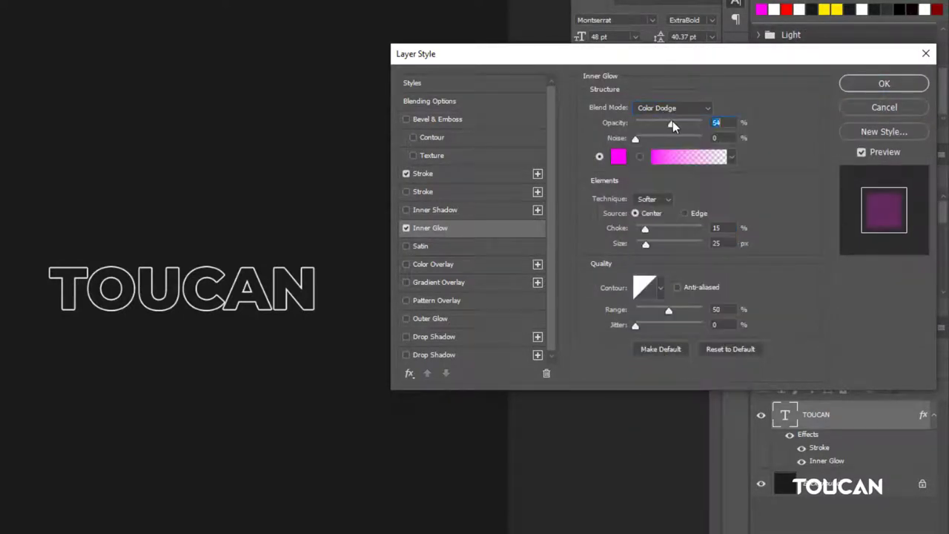
{"action": "left_click", "coordinate": [635, 140]}
{"action": "left_click", "coordinate": [664, 108]}
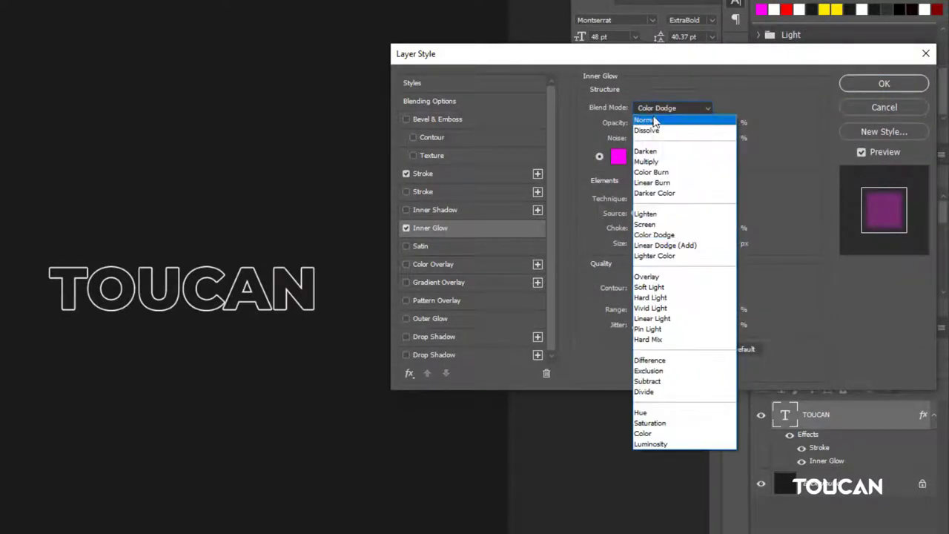
{"action": "left_click", "coordinate": [651, 121]}
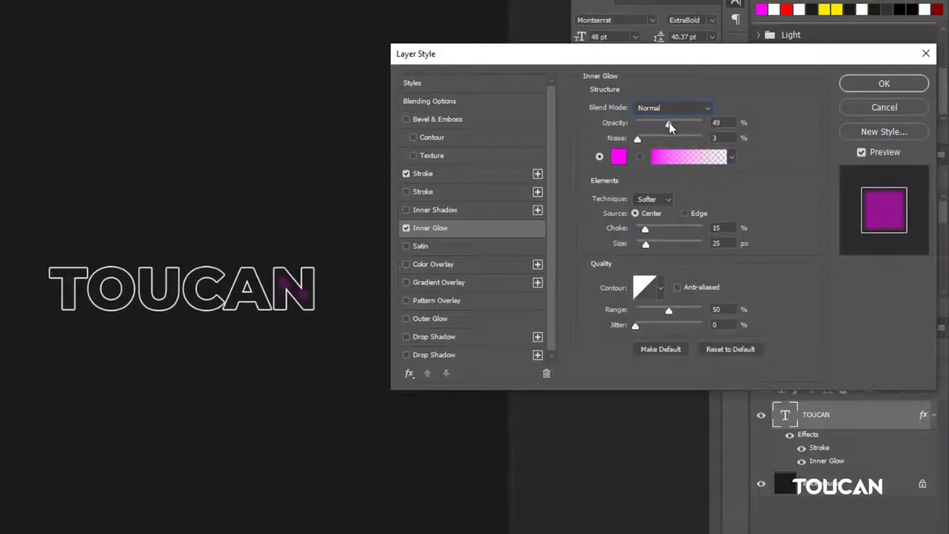
{"action": "left_click_drag", "start_coordinate": [669, 122], "coordinate": [658, 124]}
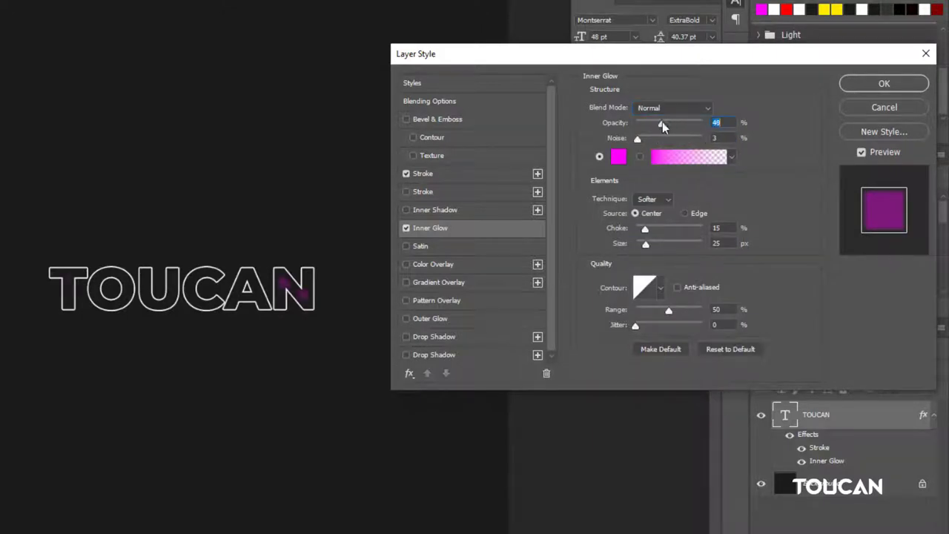
Step: Switch the inner glow technique to Precise at 43 px size, refining opacity and noise
{"action": "left_click", "coordinate": [653, 199]}
{"action": "left_click", "coordinate": [650, 219]}
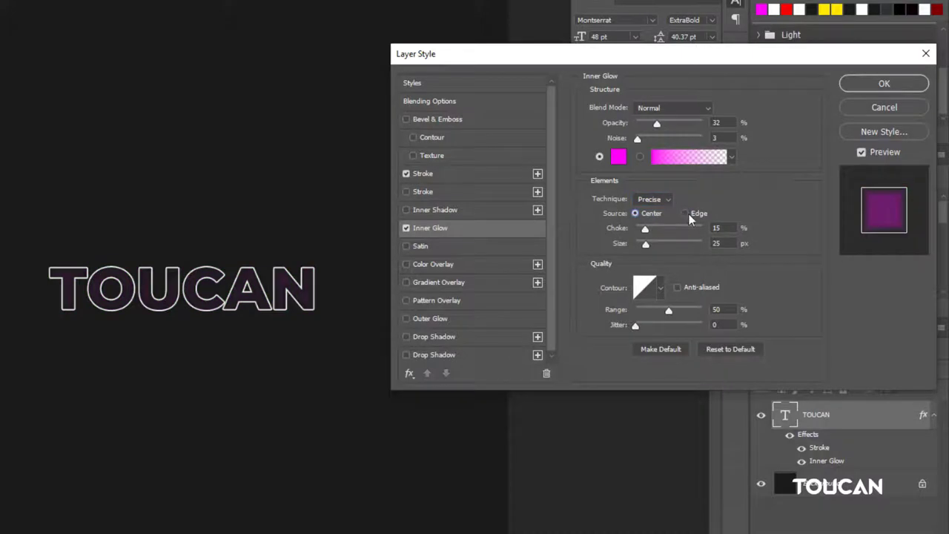
{"action": "left_click_drag", "start_coordinate": [657, 124], "coordinate": [642, 125]}
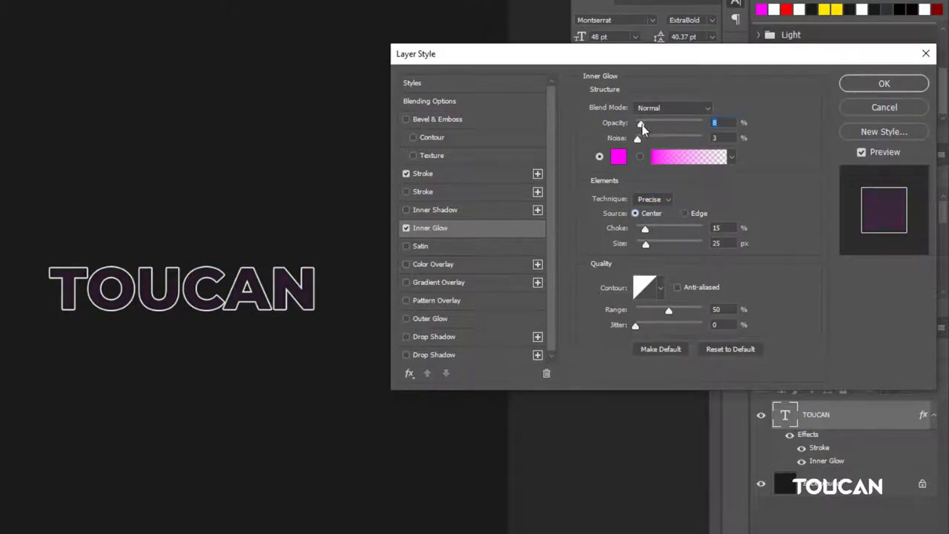
{"action": "left_click_drag", "start_coordinate": [646, 243], "coordinate": [652, 243]}
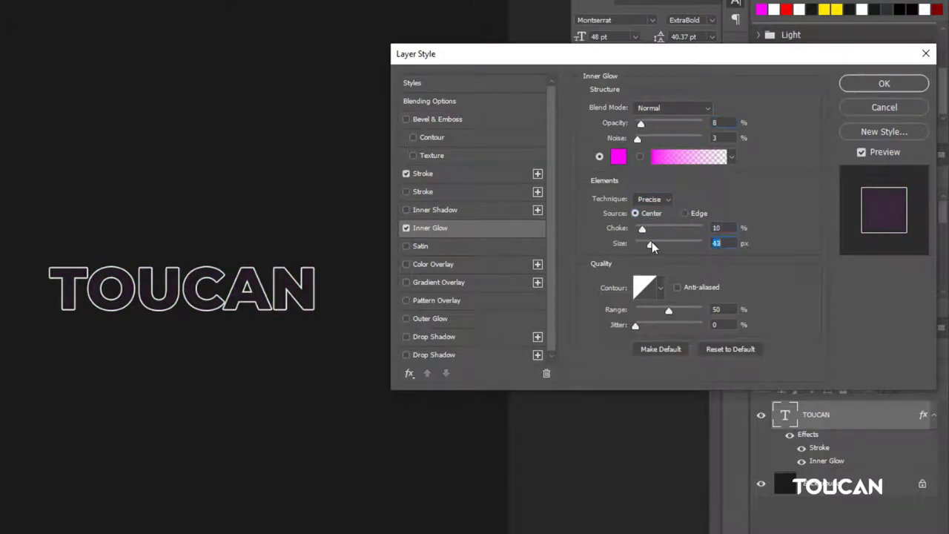
{"action": "double_click", "coordinate": [721, 138]}
{"action": "double_click", "coordinate": [718, 123]}
{"action": "scroll", "coordinate": [718, 123], "scroll_direction": "up", "scroll_amount": 19}
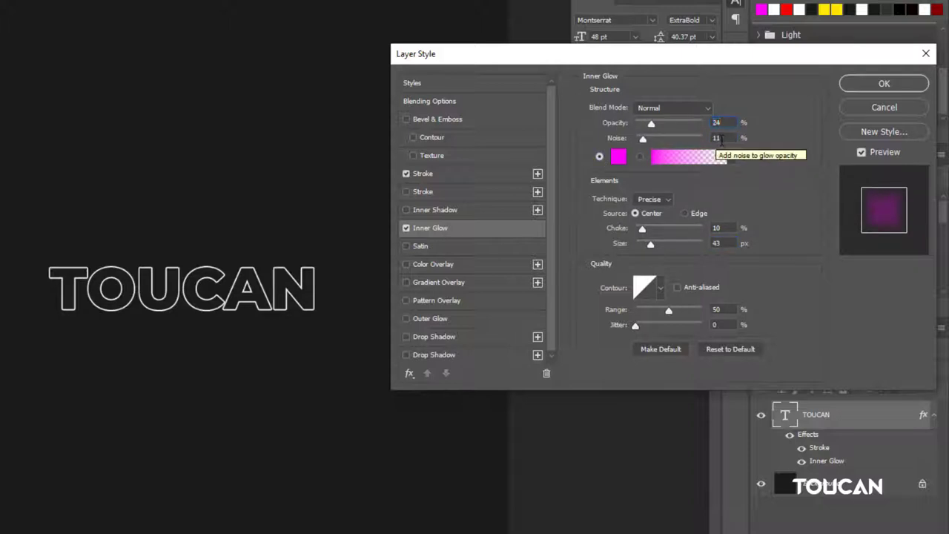
{"action": "scroll", "coordinate": [718, 123], "scroll_direction": "down", "scroll_amount": 6}
{"action": "double_click", "coordinate": [716, 138]}
{"action": "type", "text": "3"}
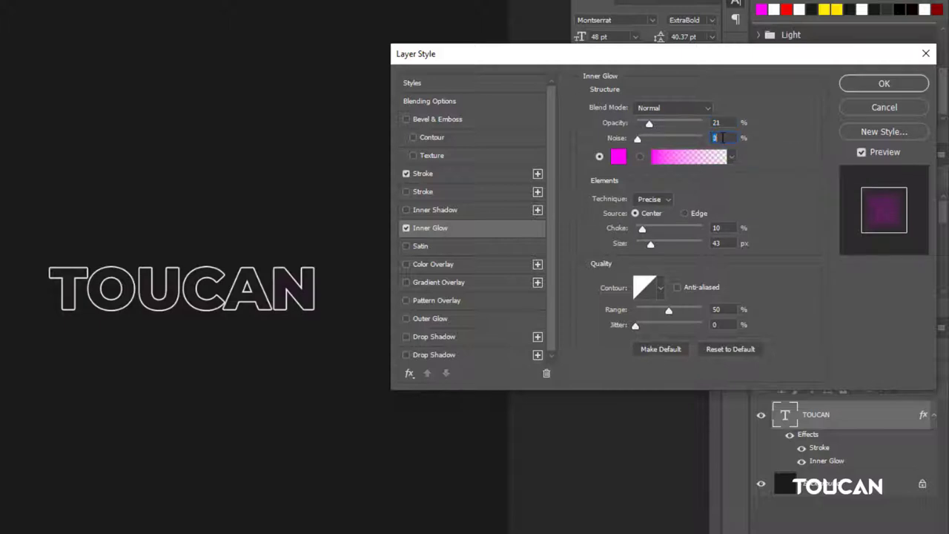
Step: Add a raised-opacity outer glow with 12 px size, 10% spread and 55% range, and apply it
{"action": "left_click", "coordinate": [450, 317]}
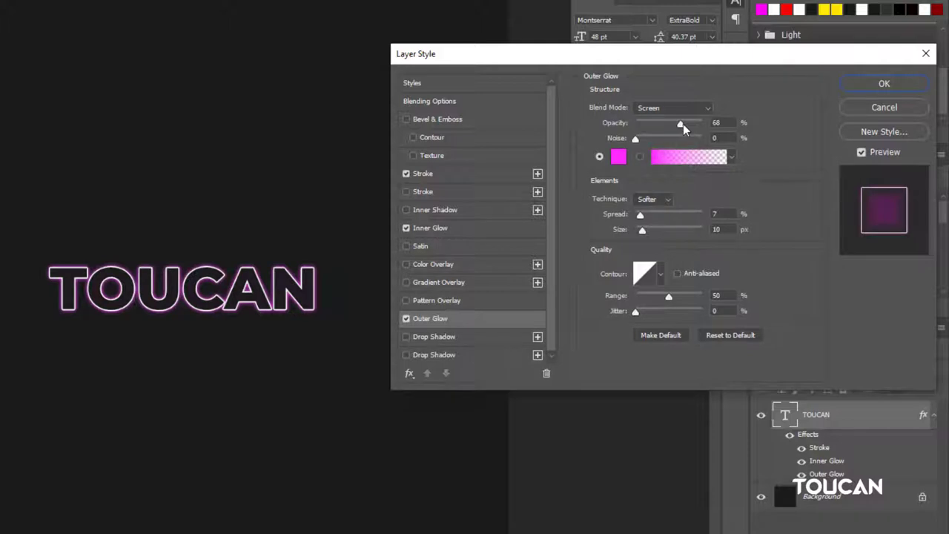
{"action": "left_click_drag", "start_coordinate": [683, 123], "coordinate": [694, 124]}
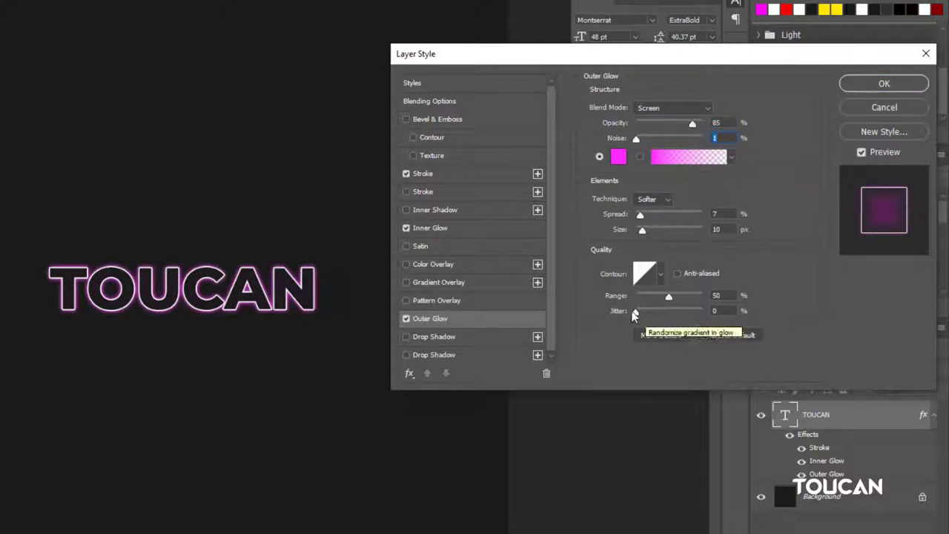
{"action": "left_click", "coordinate": [716, 215]}
{"action": "type", "text": "5"}
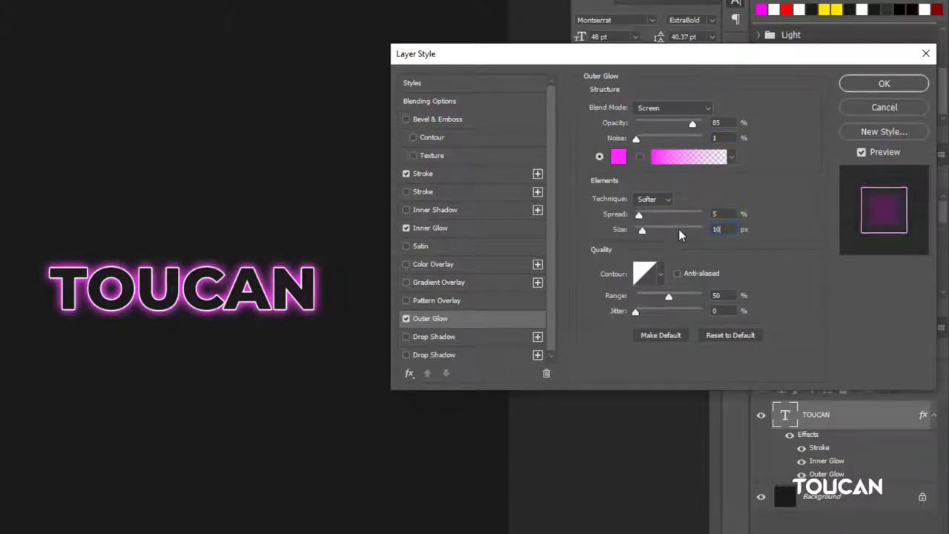
{"action": "double_click", "coordinate": [717, 230]}
{"action": "type", "text": "15"}
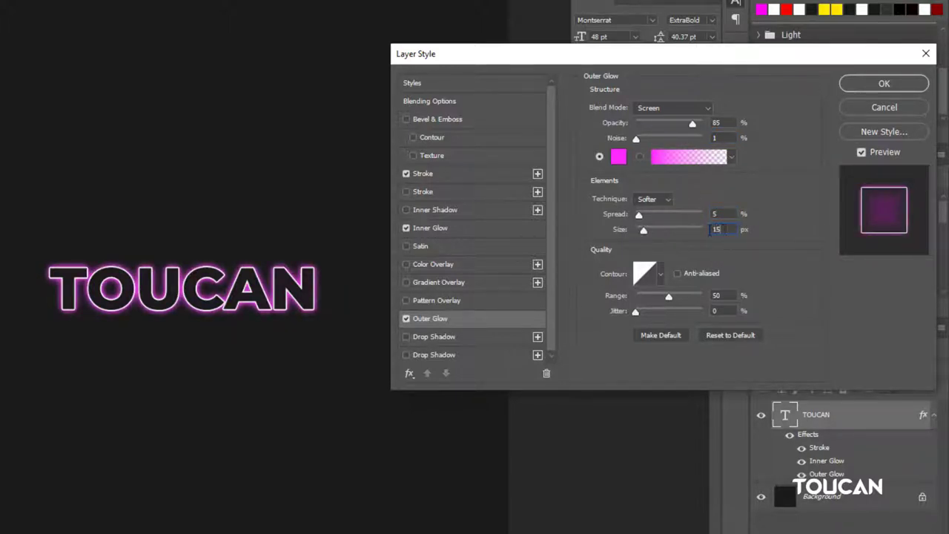
{"action": "key", "text": "BackSpace"}
{"action": "type", "text": "2"}
{"action": "key", "text": "shift+Tab"}
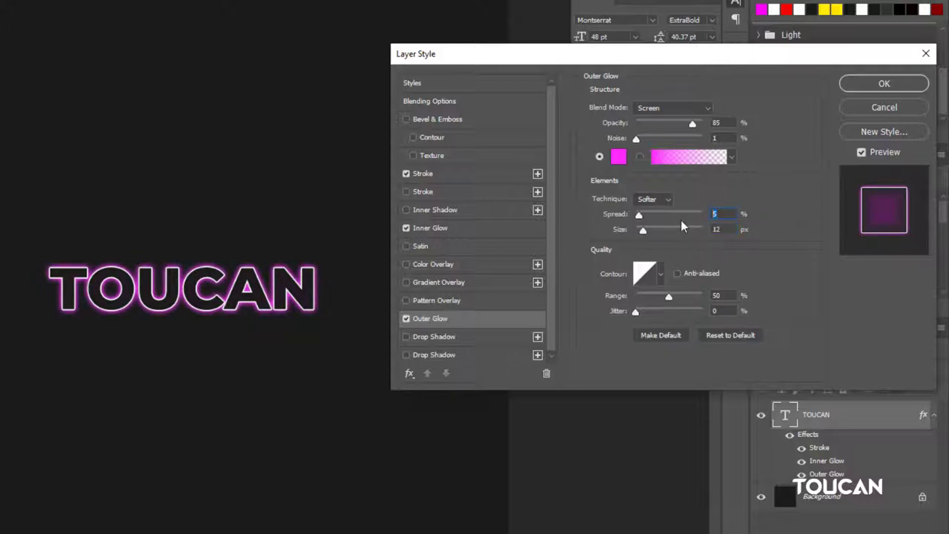
{"action": "type", "text": "10"}
{"action": "key", "text": "Tab"}
{"action": "key", "text": "Tab"}
{"action": "type", "text": "60"}
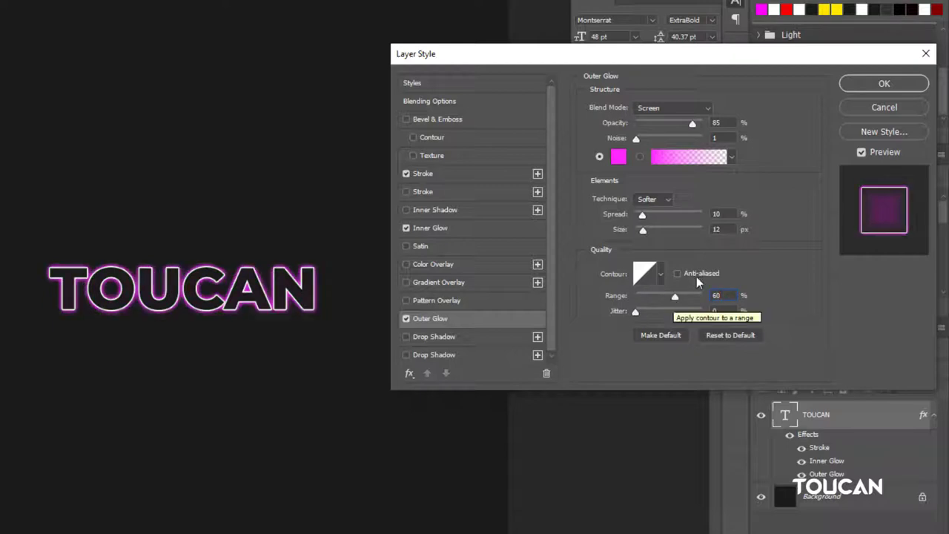
{"action": "type", "text": "55"}
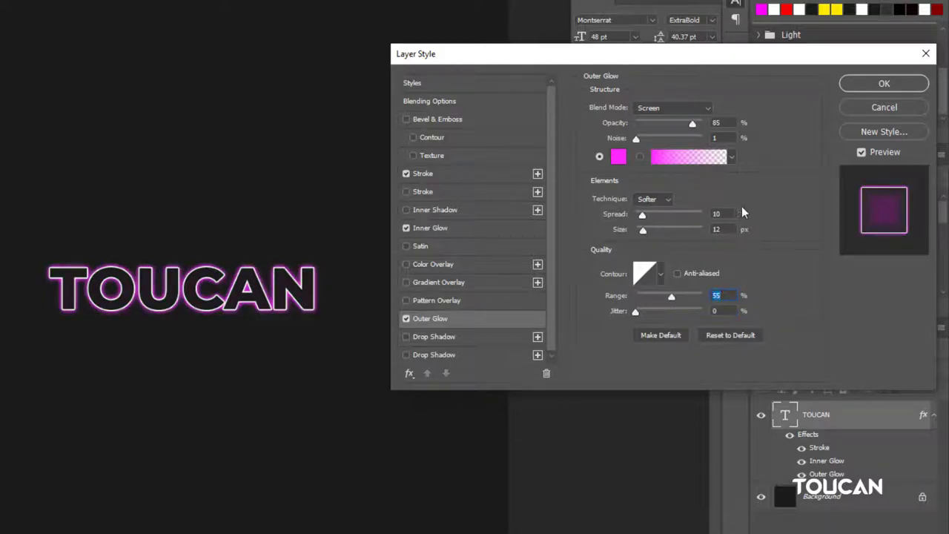
{"action": "left_click", "coordinate": [887, 85]}
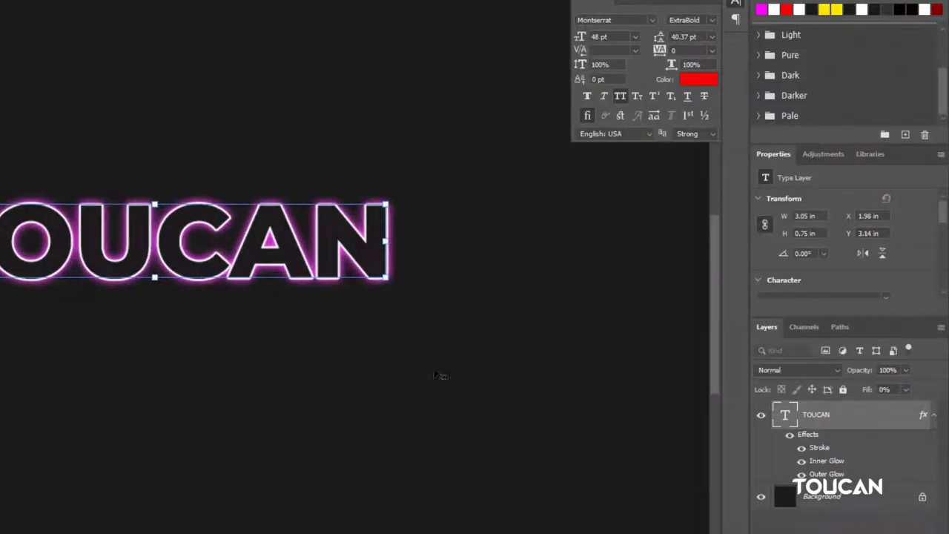
Step: Duplicate TOUCAN and set the original's outer glow to 50% opacity, size 15, range 60
{"action": "left_click", "coordinate": [934, 416]}
{"action": "key", "text": "ctrl+j"}
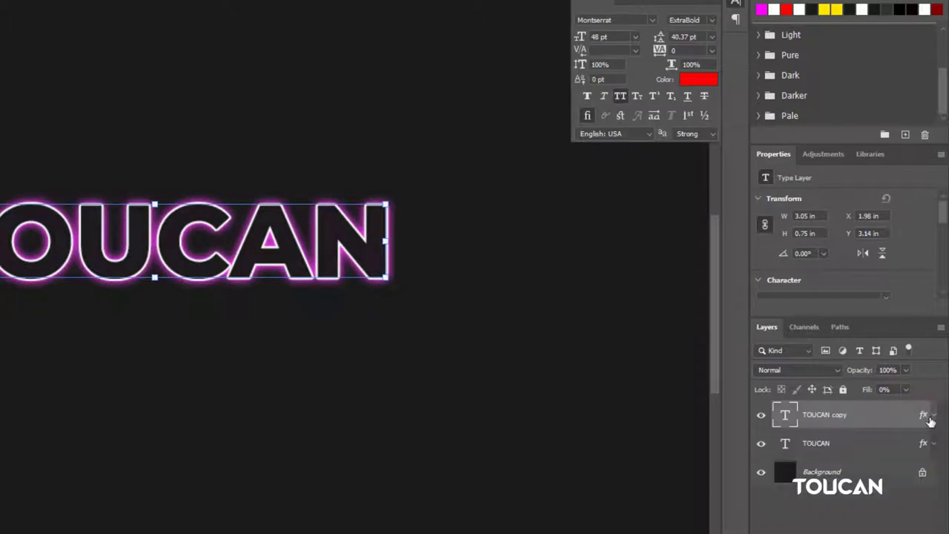
{"action": "left_click", "coordinate": [829, 444]}
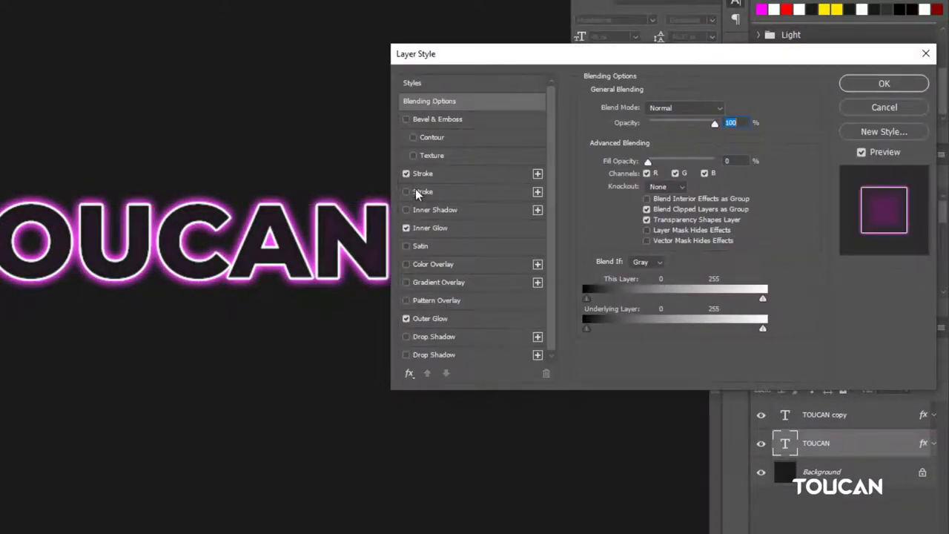
{"action": "left_click", "coordinate": [406, 174]}
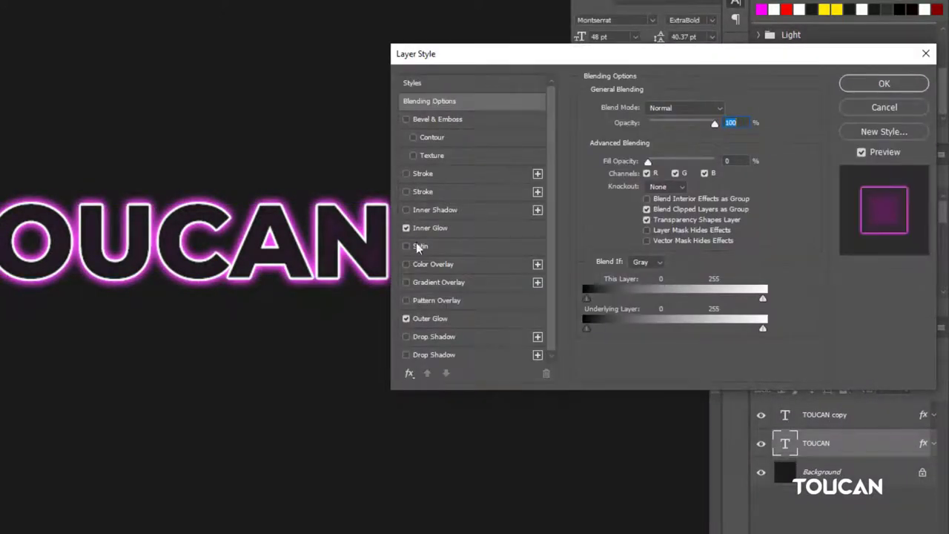
{"action": "left_click", "coordinate": [456, 319]}
{"action": "left_click", "coordinate": [717, 123]}
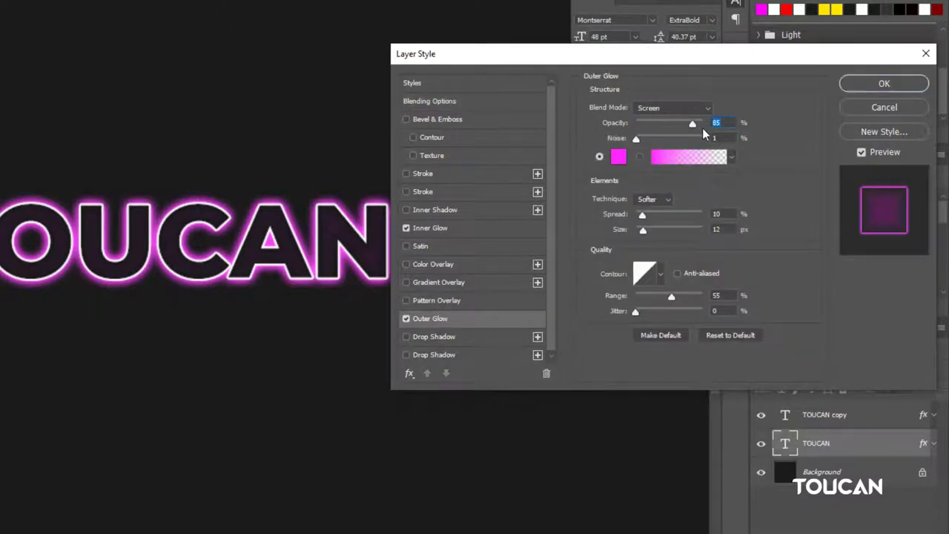
{"action": "type", "text": "60"}
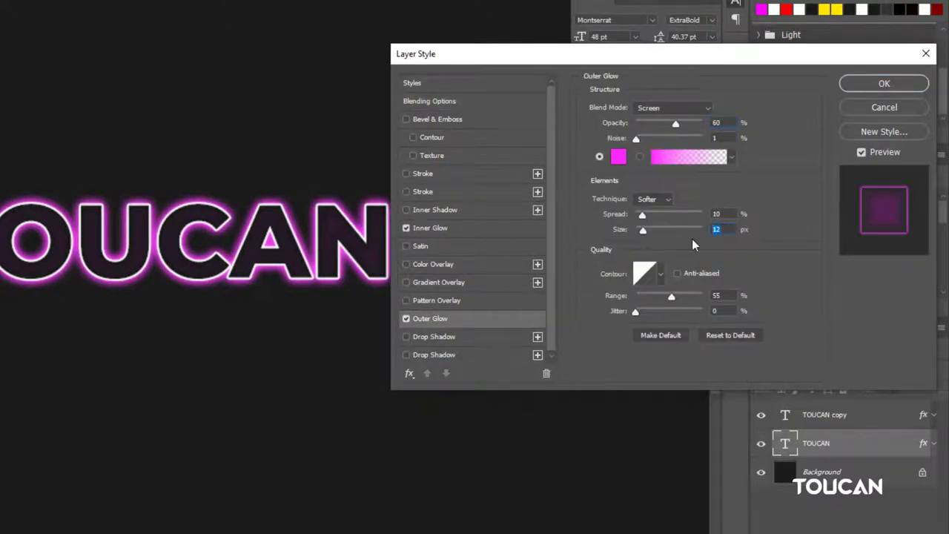
{"action": "type", "text": "15"}
{"action": "left_click", "coordinate": [717, 122]}
{"action": "type", "text": "50"}
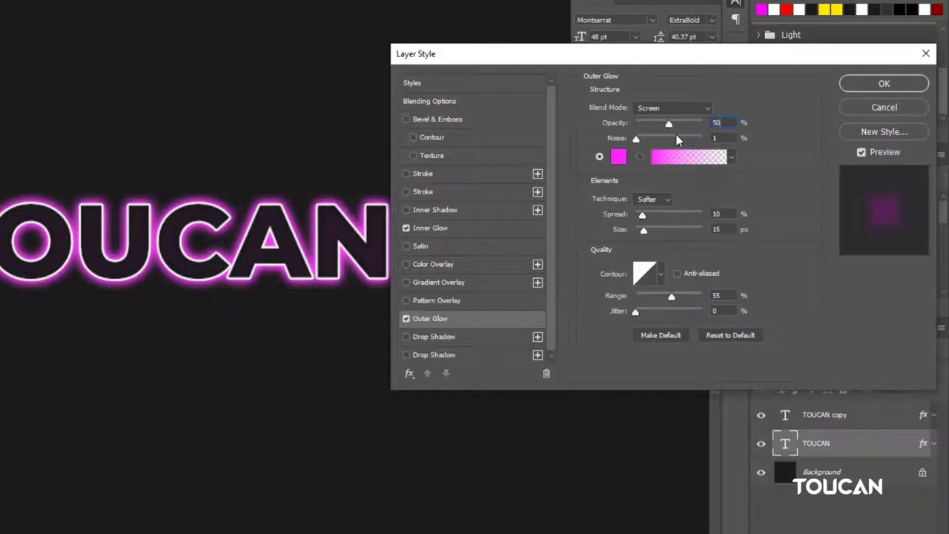
{"action": "type", "text": "10"}
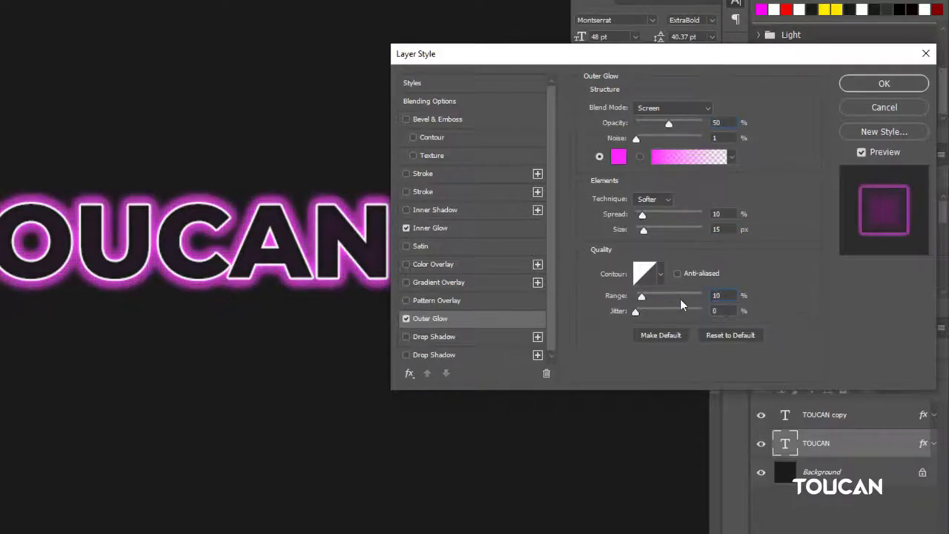
{"action": "type", "text": "60"}
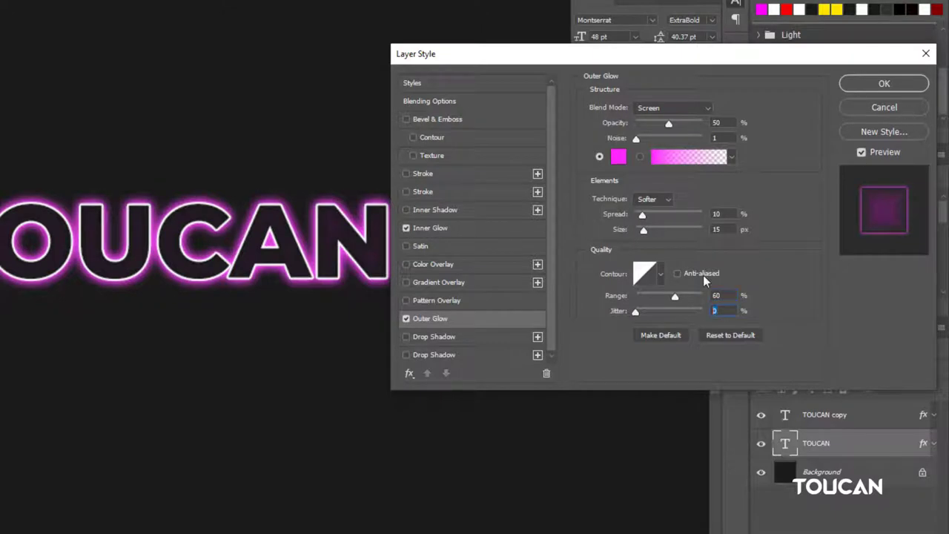
{"action": "left_click", "coordinate": [884, 85]}
Step: Select both TOUCAN layers and convert them into one smart object
{"action": "scroll", "coordinate": [475, 265], "scroll_direction": "down", "scroll_amount": 2}
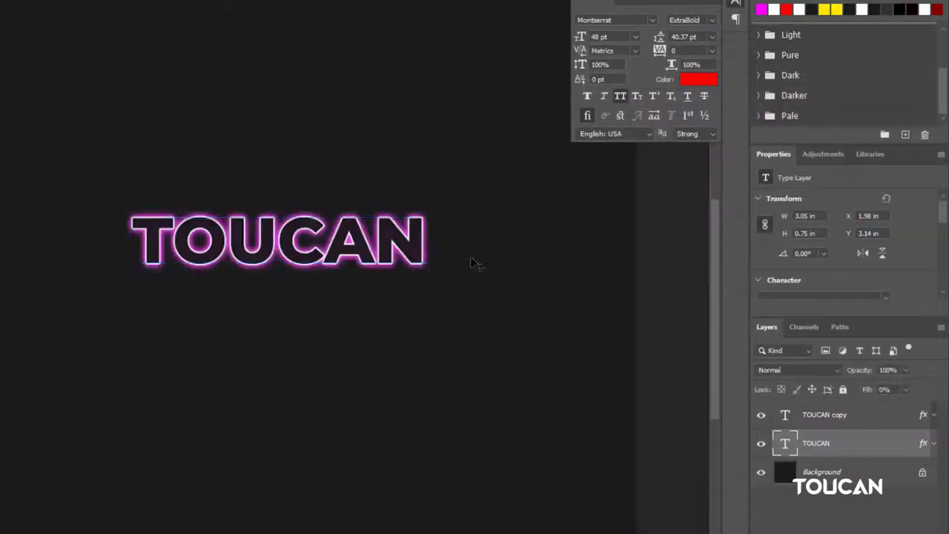
{"action": "left_click", "coordinate": [512, 265]}
{"action": "scroll", "coordinate": [514, 265], "scroll_direction": "up", "scroll_amount": 1}
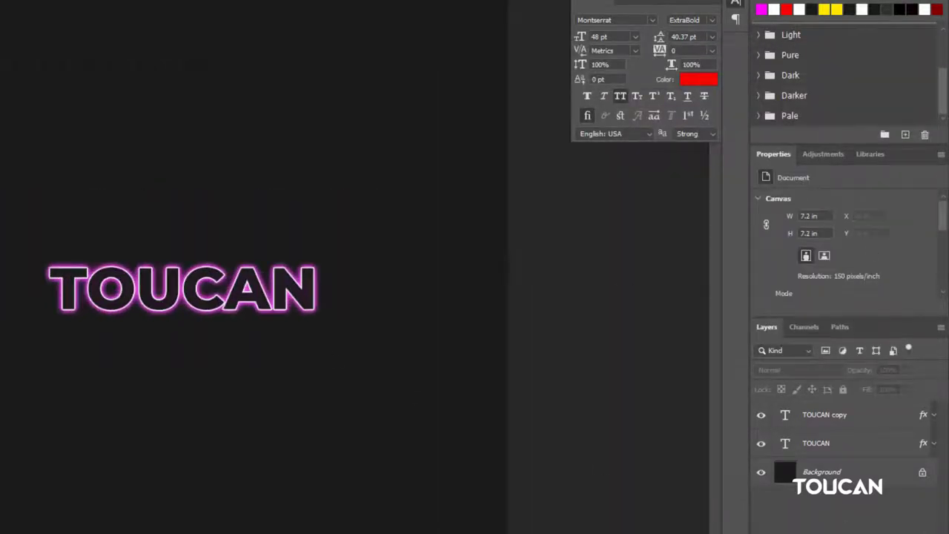
{"action": "left_click", "coordinate": [857, 420], "text": "shift"}
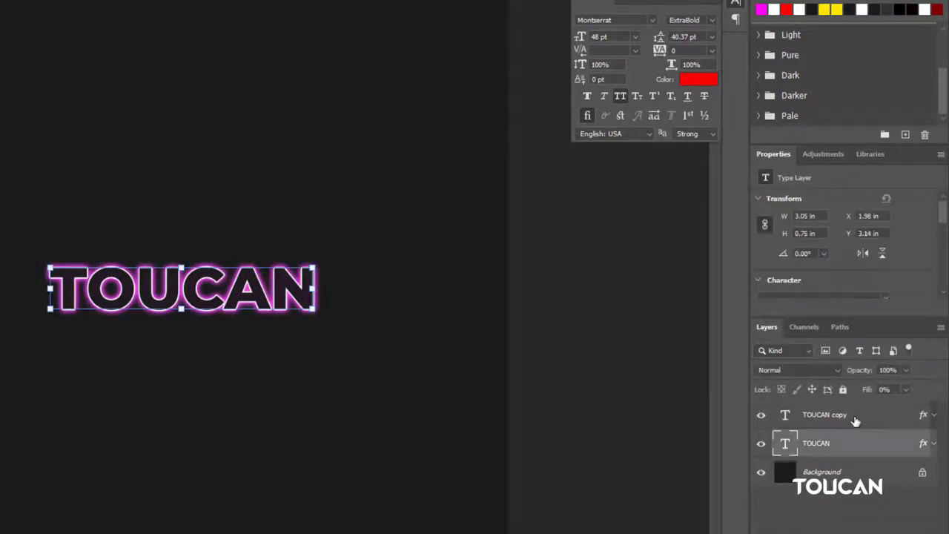
{"action": "right_click", "coordinate": [839, 420]}
{"action": "left_click", "coordinate": [716, 171]}
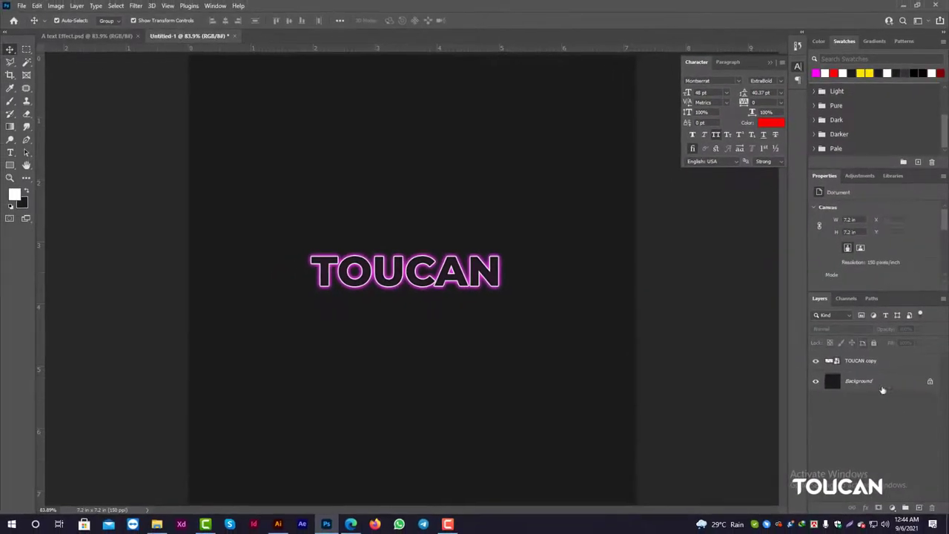
{"action": "left_click", "coordinate": [883, 389]}
Step: Add a new layer and set up a magenta brush of 400+ px at 100% opacity
{"action": "left_click", "coordinate": [919, 509]}
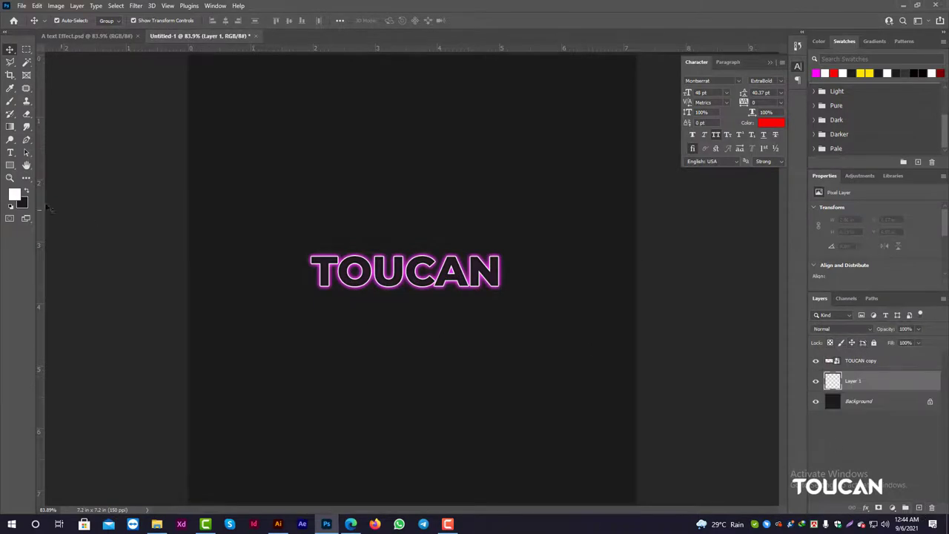
{"action": "left_click", "coordinate": [14, 195]}
{"action": "left_click", "coordinate": [899, 130]}
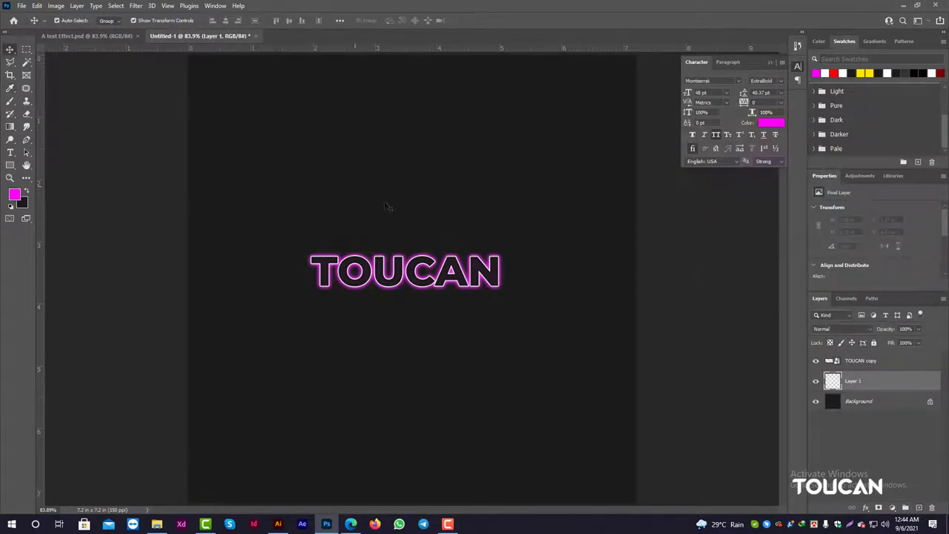
{"action": "key", "text": "b"}
{"action": "left_click", "coordinate": [62, 25]}
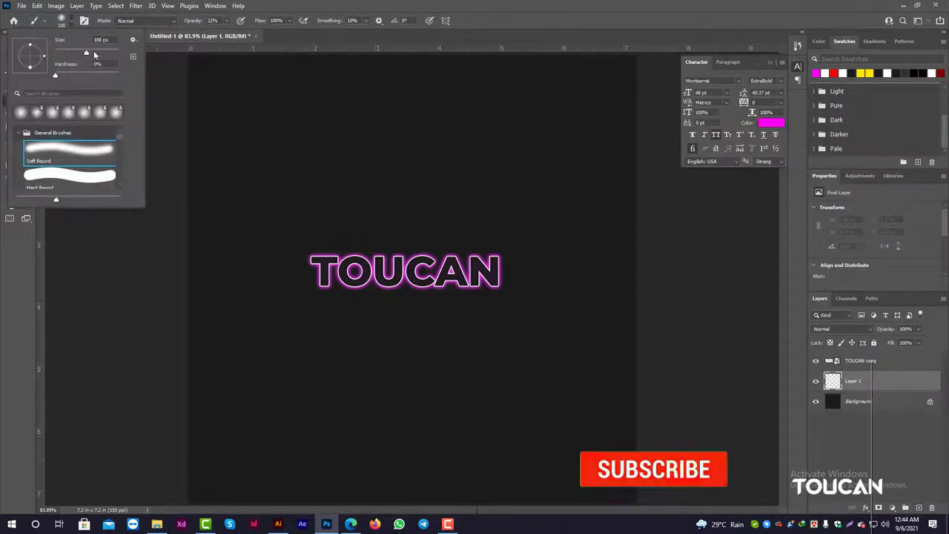
{"action": "type", "text": "400"}
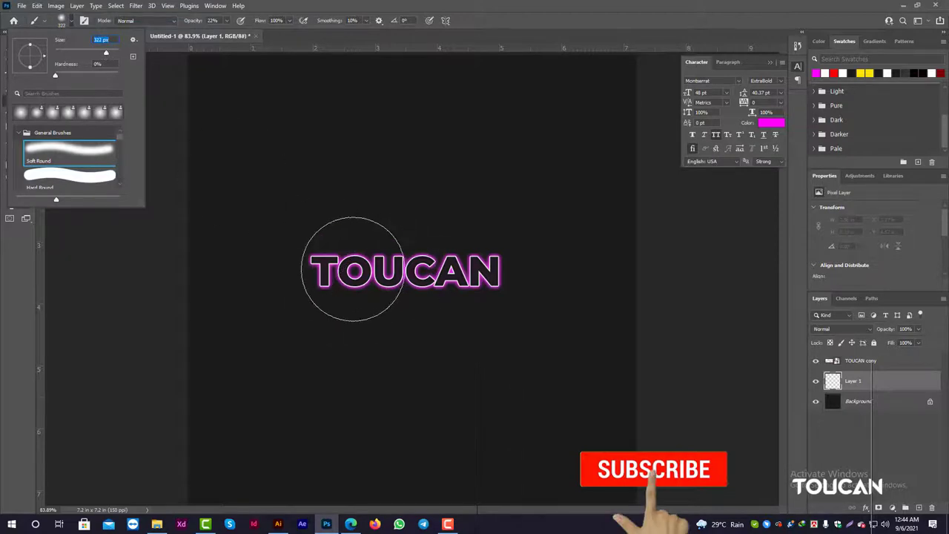
{"action": "key", "text": "Return"}
{"action": "key", "text": "bracketright"}
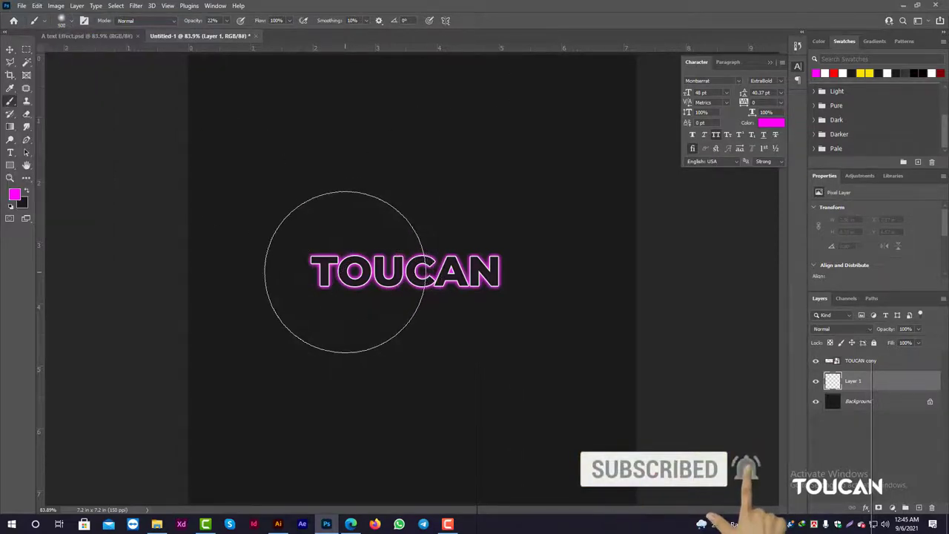
{"action": "key", "text": "0"}
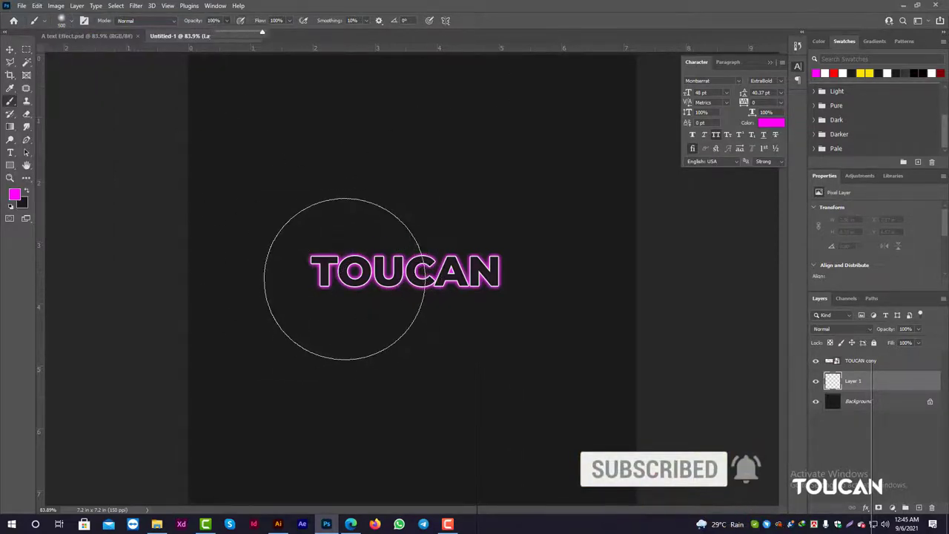
Step: Paint a magenta glow behind both sides of TOUCAN and rescale it wider
{"action": "left_click", "coordinate": [343, 271]}
{"action": "left_click", "coordinate": [462, 270]}
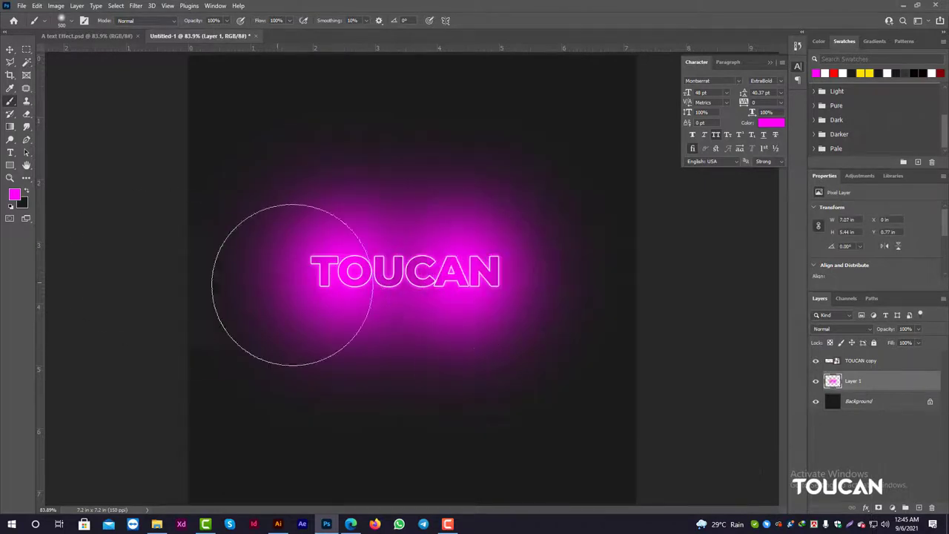
{"action": "left_click", "coordinate": [10, 49]}
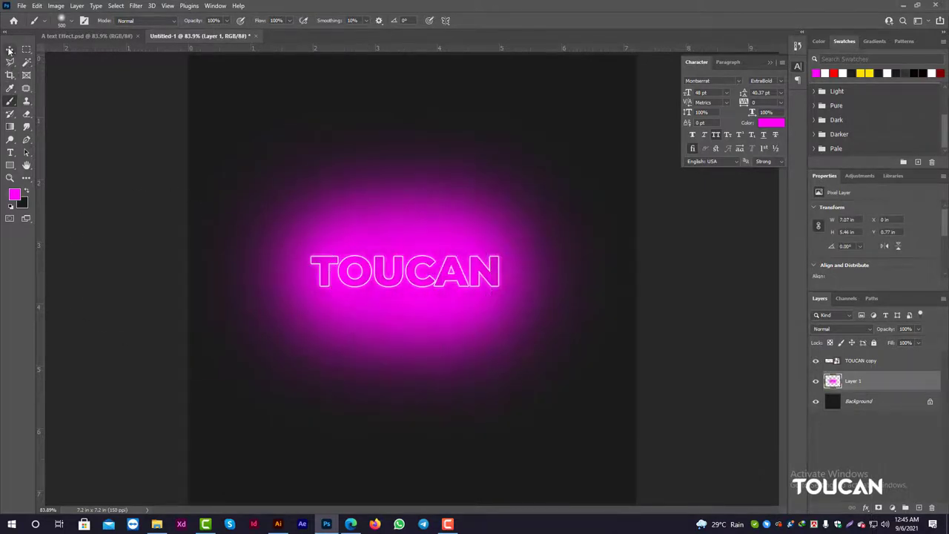
{"action": "left_click_drag", "start_coordinate": [629, 103], "coordinate": [551, 161]}
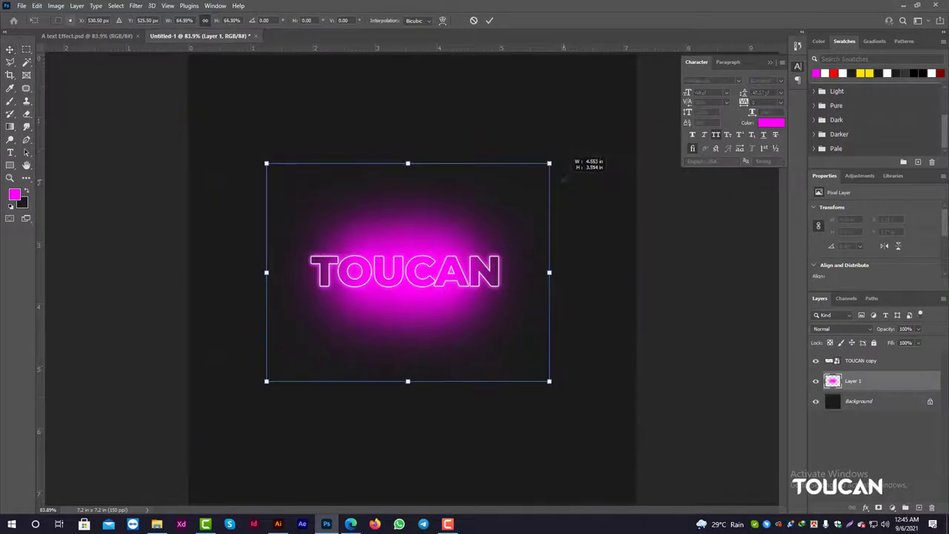
{"action": "mouse_move", "coordinate": [551, 272]}
{"action": "left_mouse_down"}
{"action": "mouse_move", "coordinate": [615, 271]}
{"action": "mouse_move", "coordinate": [529, 279]}
{"action": "left_mouse_up"}
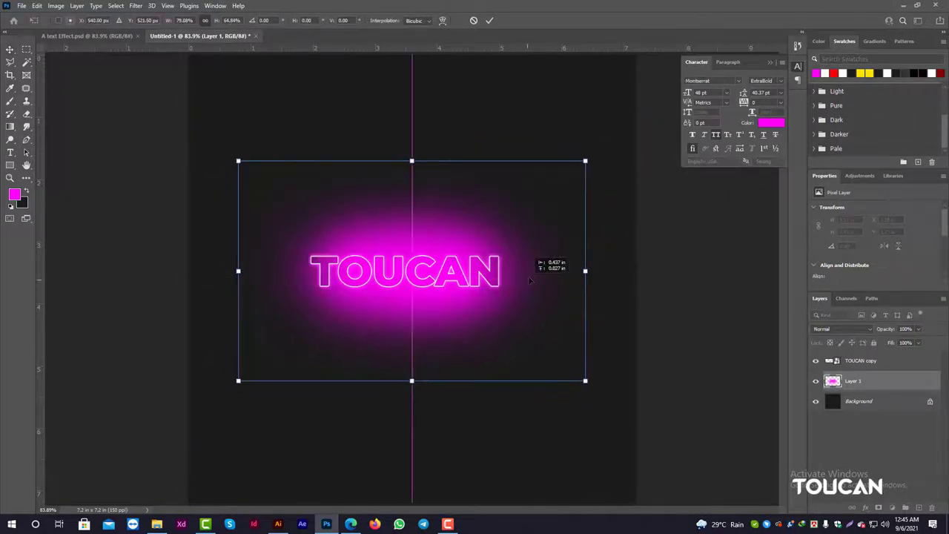
{"action": "key", "text": "Return"}
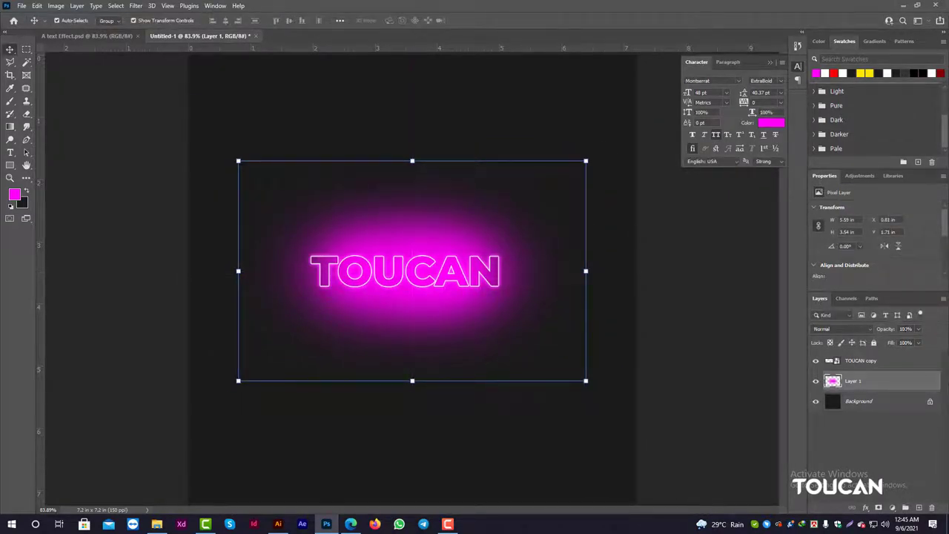
Step: Set the glow layer to 25% opacity in Screen mode and stretch it wider
{"action": "left_click", "coordinate": [918, 329]}
{"action": "left_click_drag", "start_coordinate": [922, 342], "coordinate": [882, 342]}
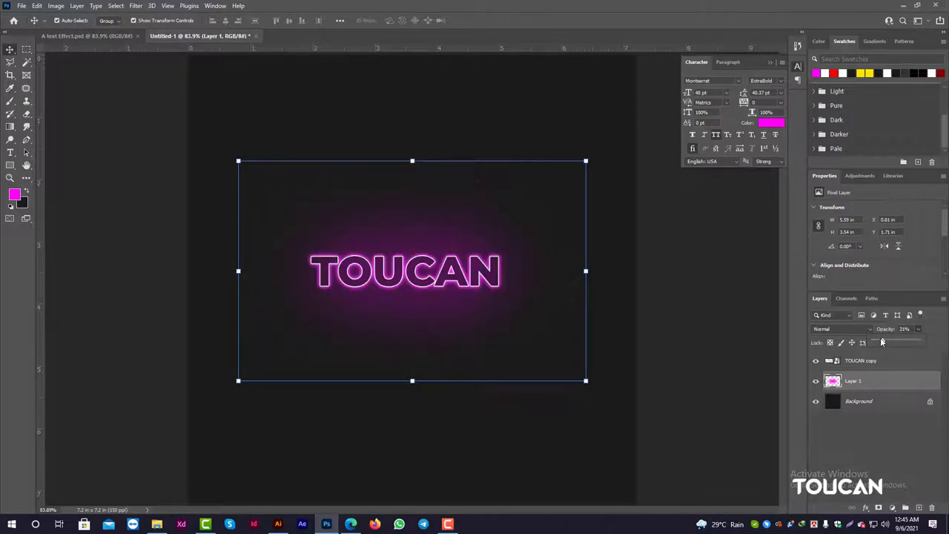
{"action": "left_click", "coordinate": [905, 329]}
{"action": "type", "text": "25"}
{"action": "key", "text": "Return"}
{"action": "left_click", "coordinate": [838, 328]}
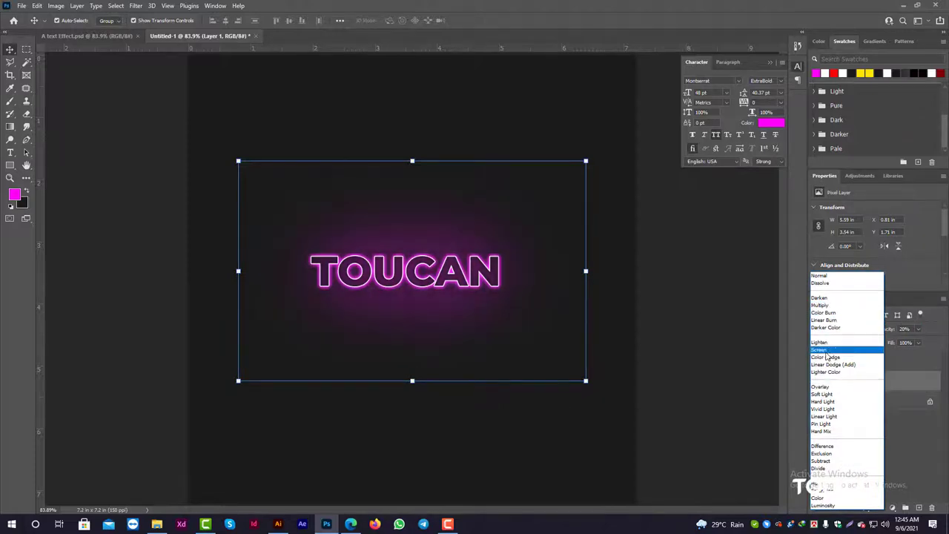
{"action": "left_click", "coordinate": [819, 349]}
{"action": "left_click_drag", "start_coordinate": [586, 270], "coordinate": [606, 270]}
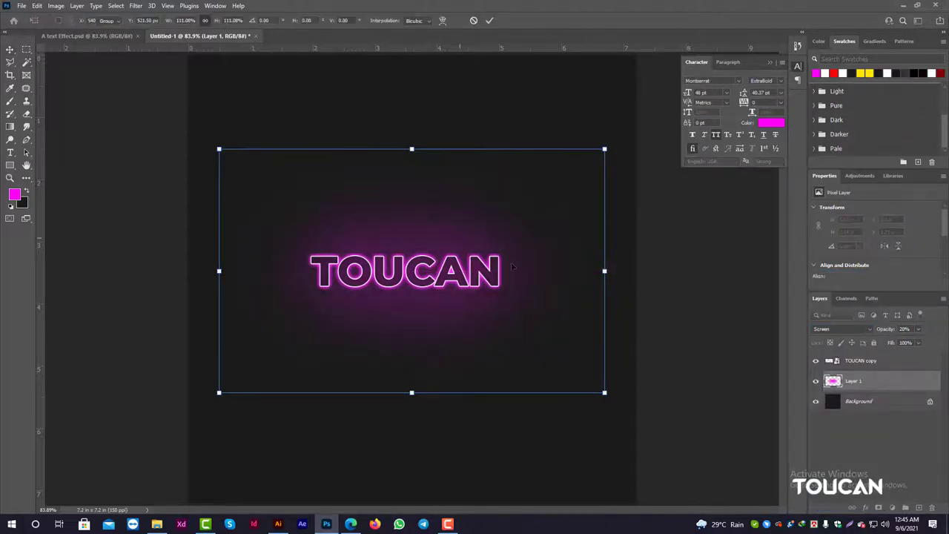
{"action": "key", "text": "Return"}
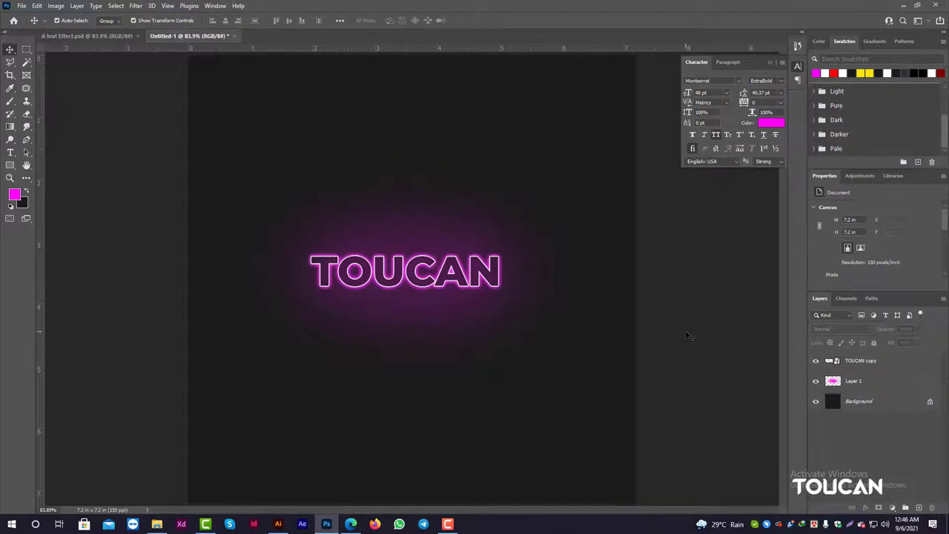
{"action": "key", "text": "ctrl+z"}
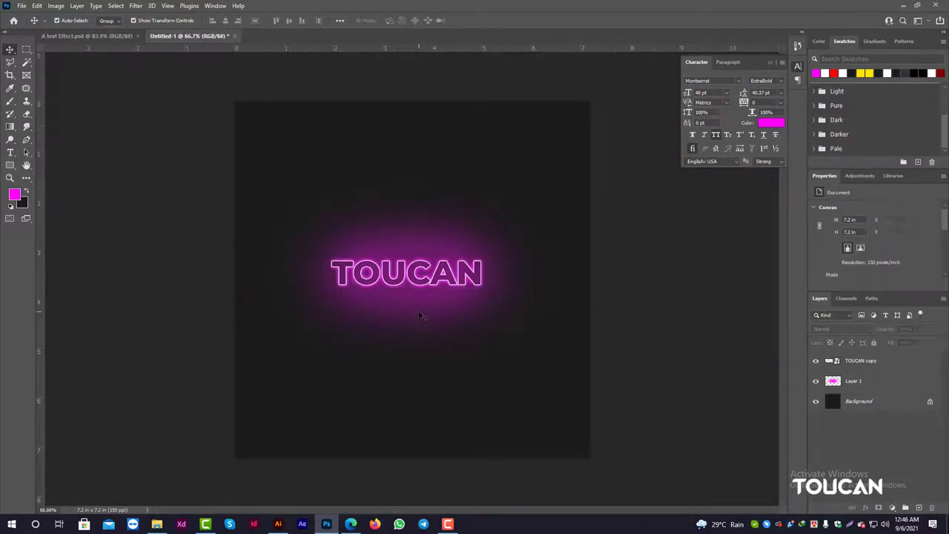
Step: Copy the TOUCAN logo and tagline layers from A text Effect.psd into the neon document
{"action": "key", "text": "ctrl+Tab"}
{"action": "left_click", "coordinate": [420, 103]}
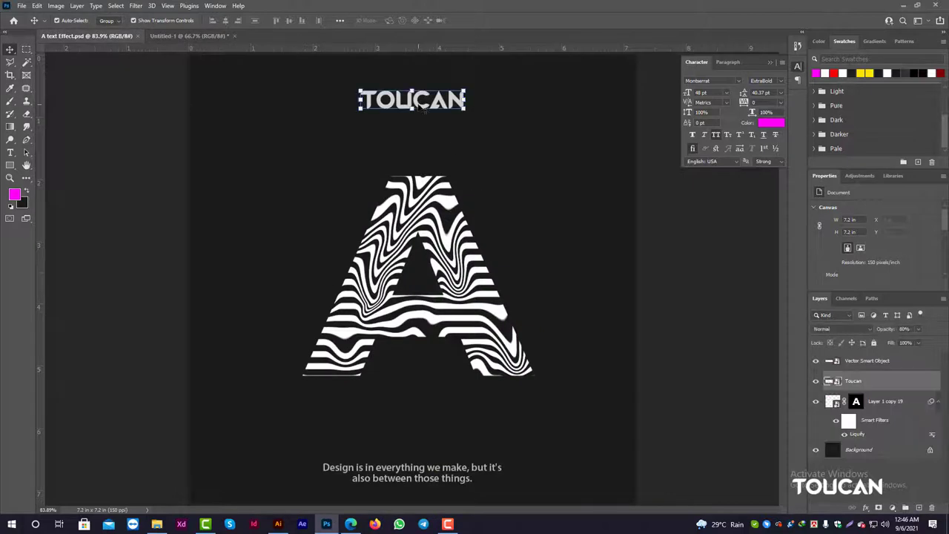
{"action": "left_click", "coordinate": [405, 479], "text": "shift"}
{"action": "left_click_drag", "start_coordinate": [405, 479], "coordinate": [441, 161]}
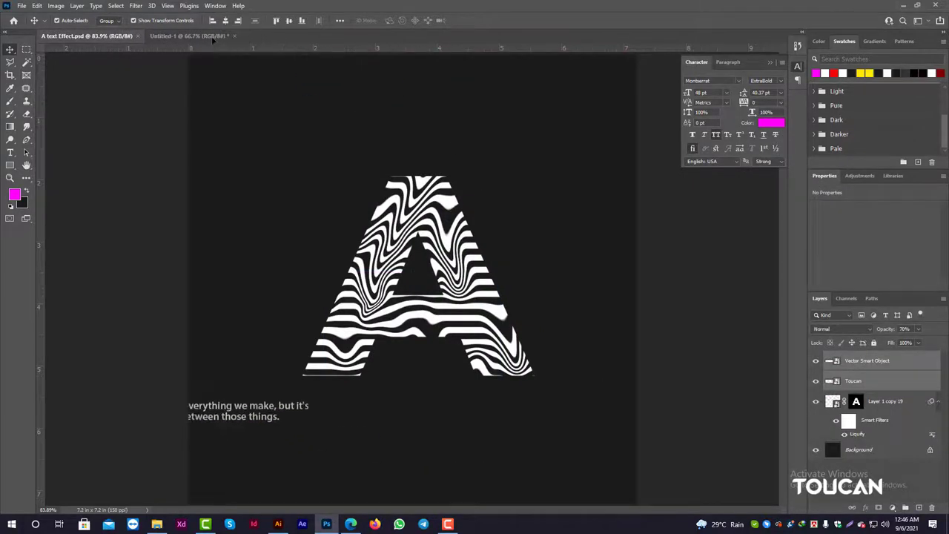
Step: Nudge the misplaced logo down, delete it, and undo an accidental glow layer reorder
{"action": "scroll", "coordinate": [437, 147], "scroll_direction": "down", "scroll_amount": 4}
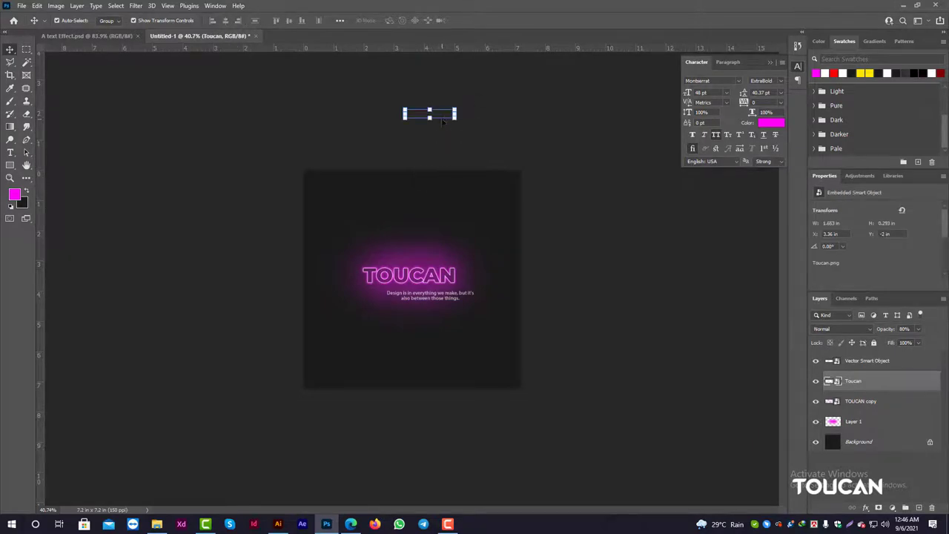
{"action": "left_click_drag", "start_coordinate": [437, 117], "coordinate": [437, 122]}
{"action": "key", "text": "shift+Down"}
{"action": "key", "text": "shift+Down"}
{"action": "key", "text": "shift+Down"}
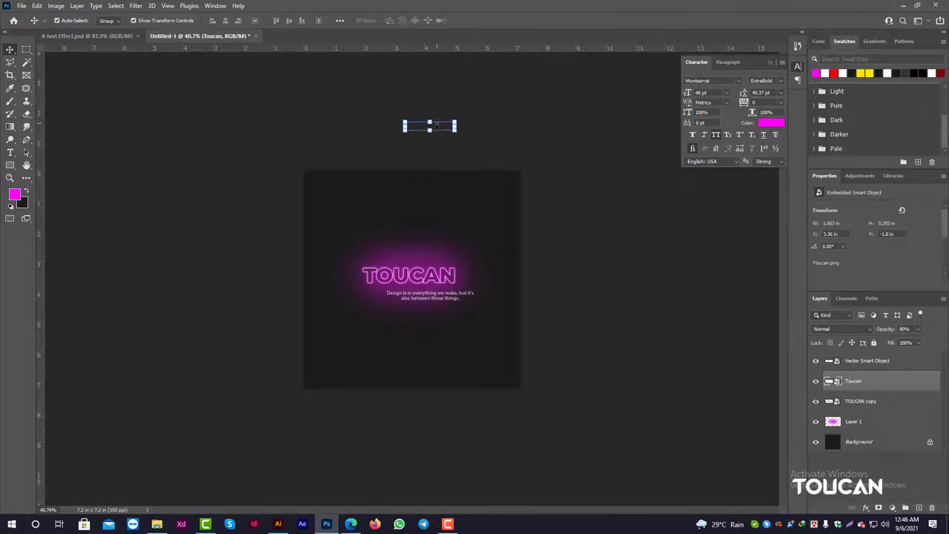
{"action": "key", "text": "shift+Down"}
{"action": "key", "text": "shift+Down"}
{"action": "key", "text": "shift+Down"}
{"action": "key", "text": "Delete"}
{"action": "scroll", "coordinate": [434, 345], "scroll_direction": "up", "scroll_amount": 4}
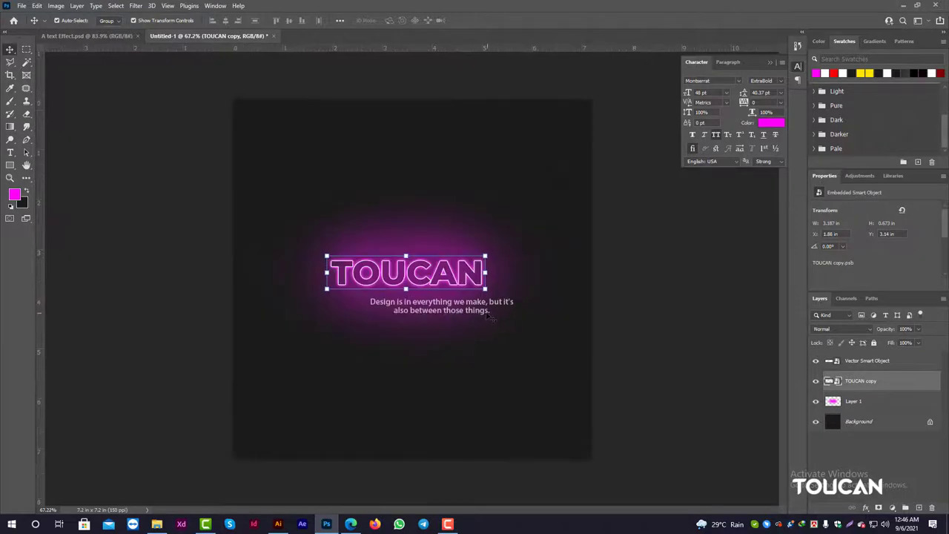
{"action": "left_click", "coordinate": [860, 401]}
{"action": "left_click", "coordinate": [871, 361]}
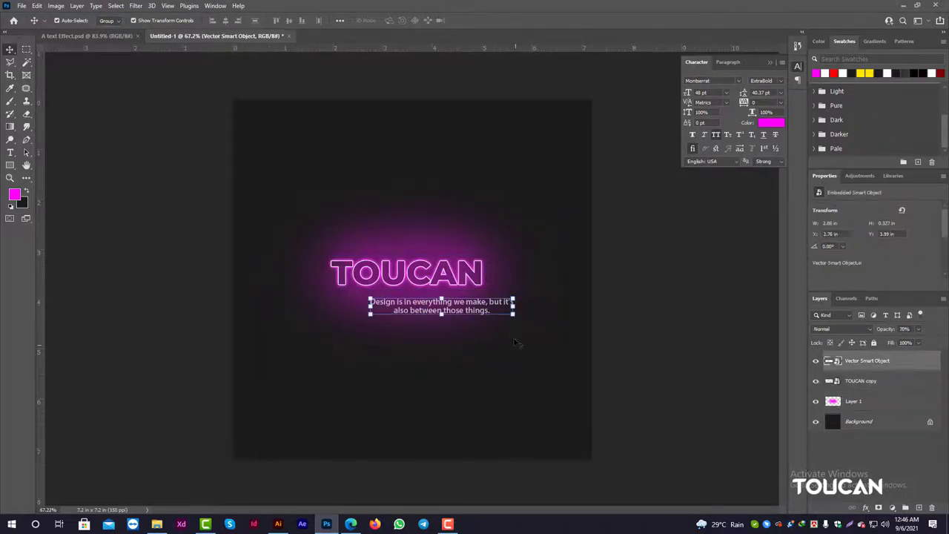
{"action": "left_click_drag", "start_coordinate": [512, 313], "coordinate": [489, 371]}
{"action": "key", "text": "ctrl+z"}
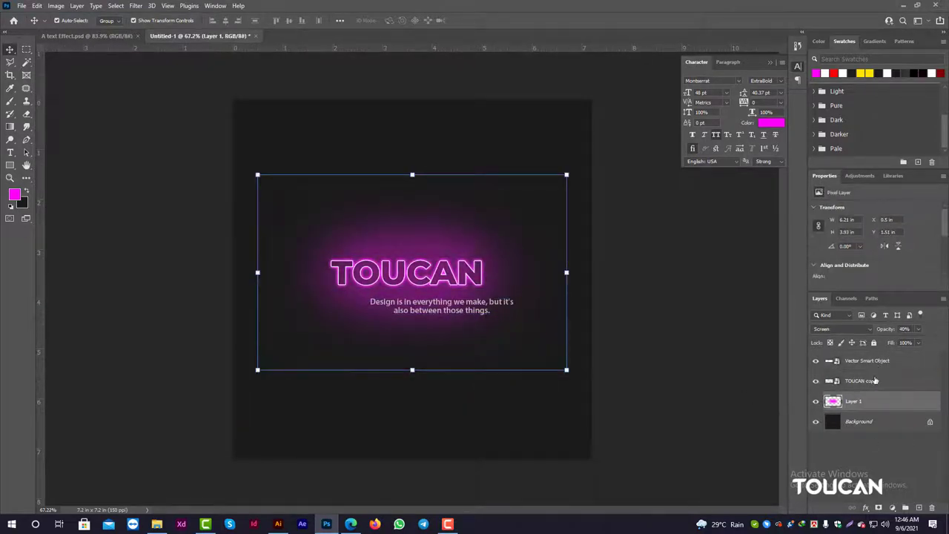
{"action": "key", "text": "ctrl+z"}
{"action": "scroll", "coordinate": [469, 319], "scroll_direction": "up", "scroll_amount": 3}
Step: Move the tagline down near the poster's bottom edge
{"action": "left_click_drag", "start_coordinate": [468, 304], "coordinate": [442, 453]}
{"action": "scroll", "coordinate": [441, 454], "scroll_direction": "down", "scroll_amount": 3}
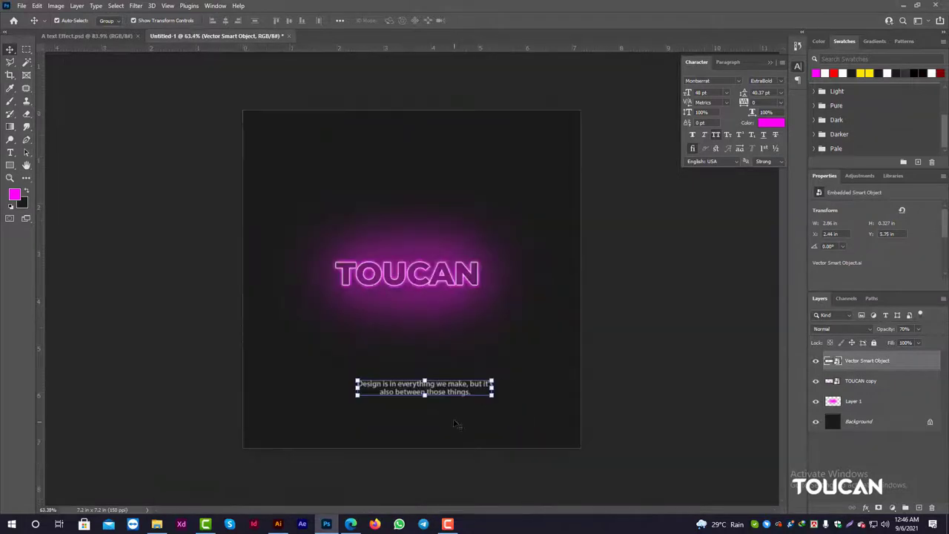
{"action": "scroll", "coordinate": [431, 408], "scroll_direction": "up", "scroll_amount": 2}
{"action": "left_click_drag", "start_coordinate": [434, 409], "coordinate": [407, 463]}
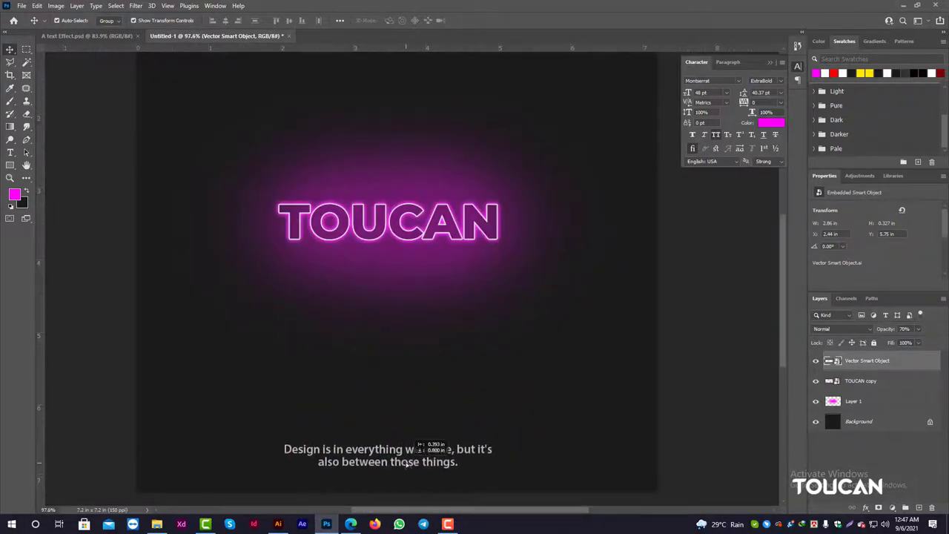
{"action": "scroll", "coordinate": [406, 463], "scroll_direction": "down", "scroll_amount": 3}
{"action": "left_click", "coordinate": [401, 230]}
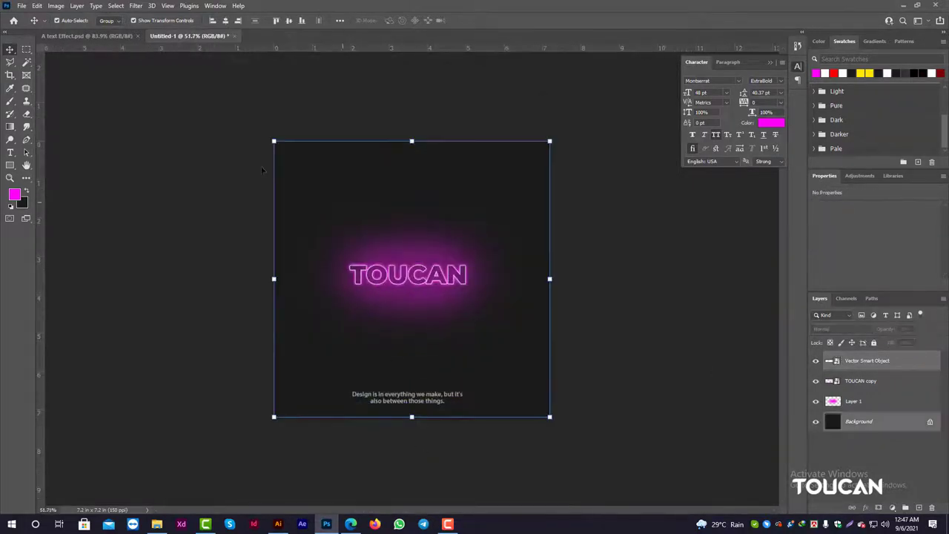
{"action": "left_click", "coordinate": [214, 215]}
{"action": "scroll", "coordinate": [291, 258], "scroll_direction": "up", "scroll_amount": 2}
Step: Bring the TOUCAN logo in again and place it at the top centre
{"action": "left_click", "coordinate": [88, 36]}
{"action": "mouse_move", "coordinate": [410, 111]}
{"action": "left_mouse_down"}
{"action": "mouse_move", "coordinate": [210, 37]}
{"action": "mouse_move", "coordinate": [400, 136]}
{"action": "mouse_move", "coordinate": [413, 128]}
{"action": "left_mouse_up"}
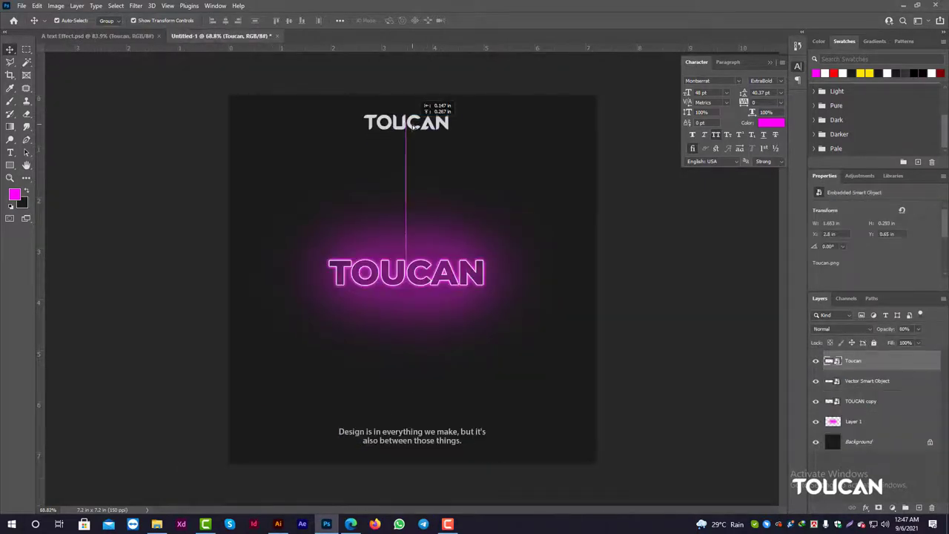
{"action": "left_click", "coordinate": [632, 229]}
{"action": "scroll", "coordinate": [629, 229], "scroll_direction": "up", "scroll_amount": 1}
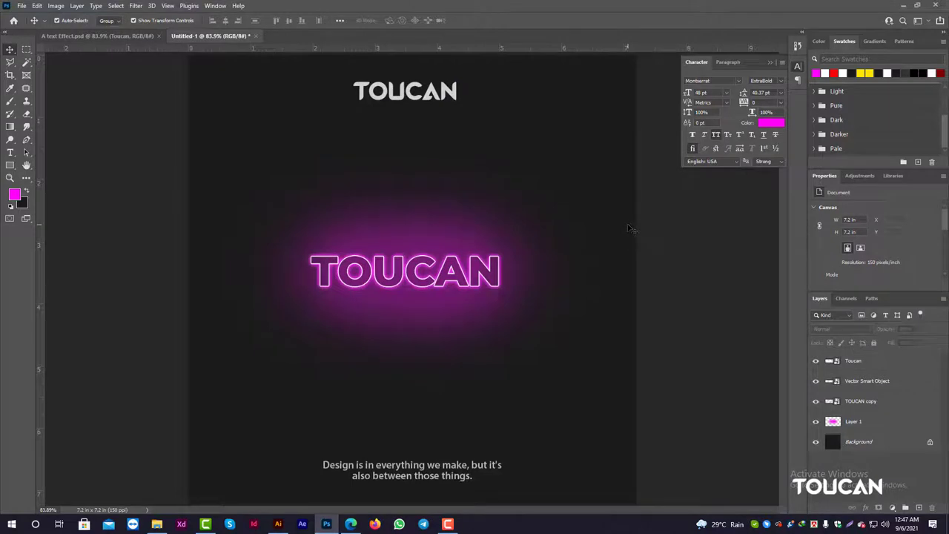
Step: Squash the glow layer shorter and move it back up behind TOUCAN
{"action": "left_click", "coordinate": [467, 256]}
{"action": "key", "text": "ctrl+t"}
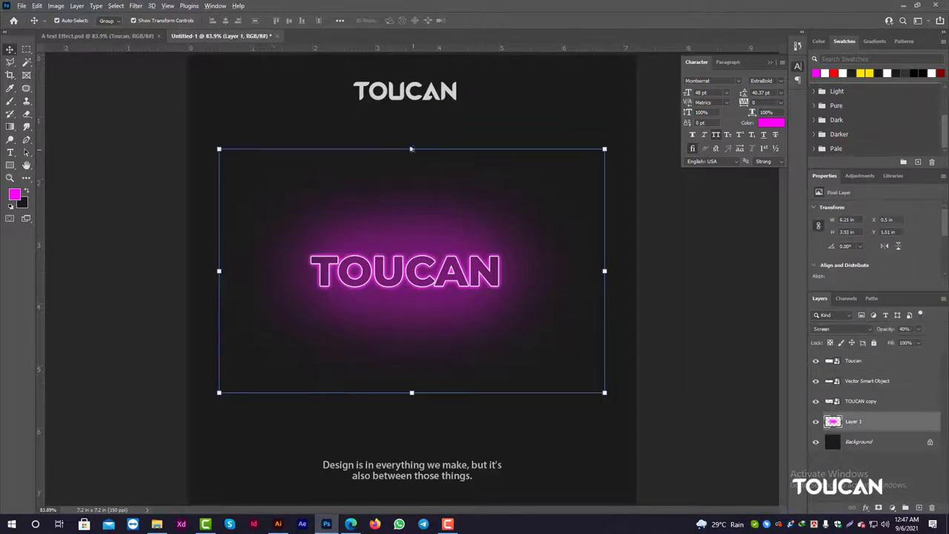
{"action": "left_click_drag", "start_coordinate": [412, 149], "coordinate": [411, 214]}
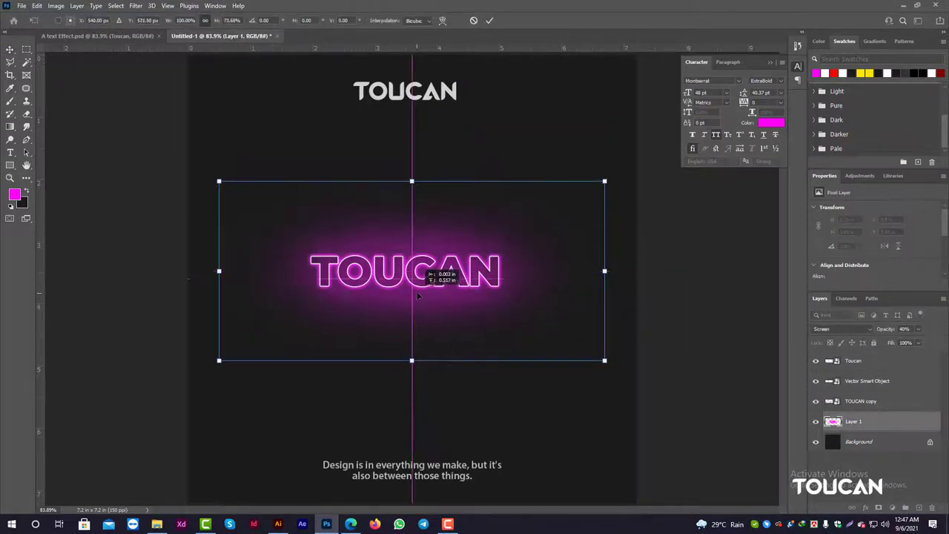
{"action": "left_click_drag", "start_coordinate": [417, 325], "coordinate": [467, 315]}
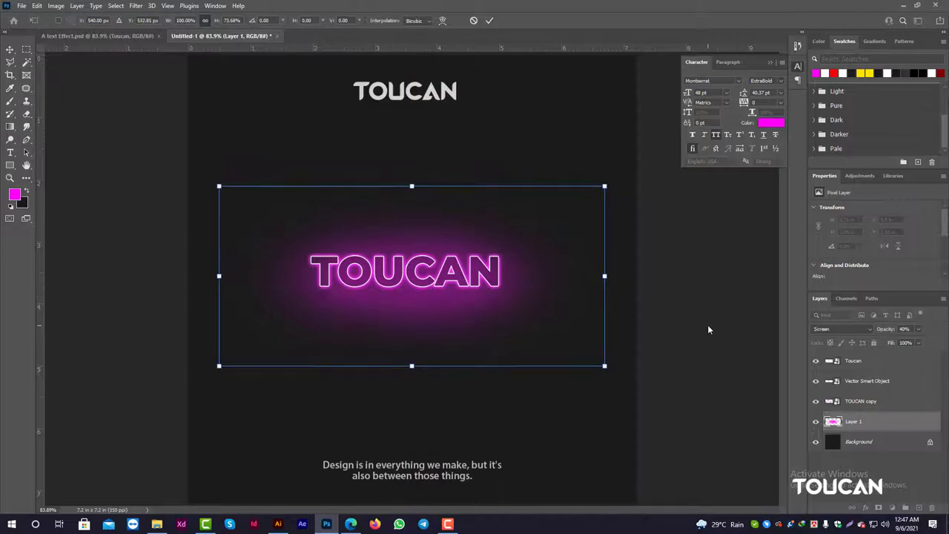
{"action": "key", "text": "Return"}
{"action": "key", "text": "ctrl+minus"}
{"action": "key", "text": "ctrl+0"}
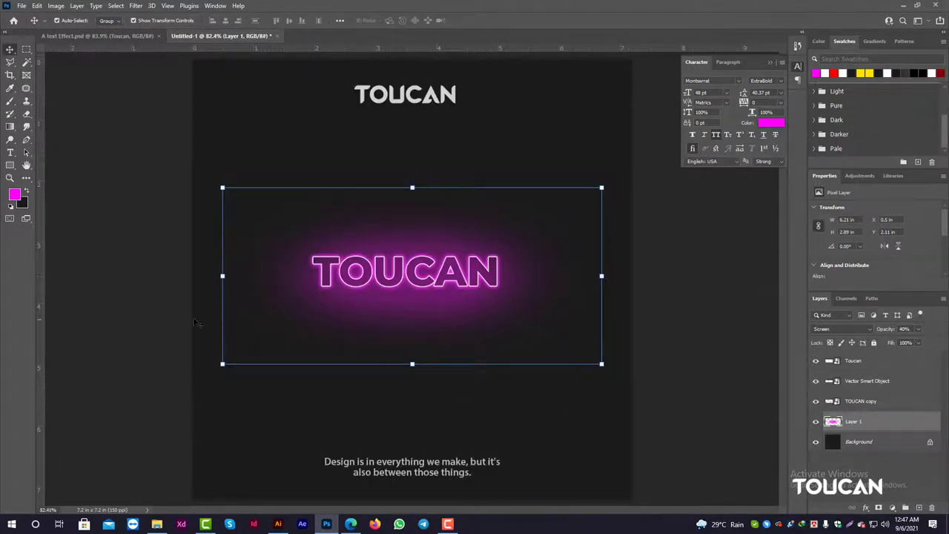
{"action": "left_click", "coordinate": [723, 277]}
Step: Export the poster as a JPEG named Neon through Save for Web
{"action": "key", "text": "ctrl+alt+shift+s"}
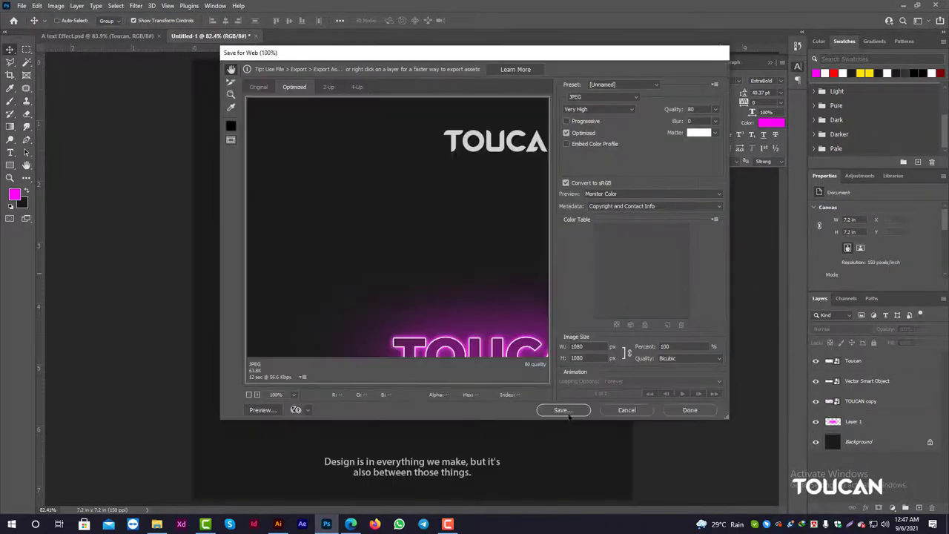
{"action": "left_click", "coordinate": [560, 408]}
{"action": "type", "text": "Neon"}
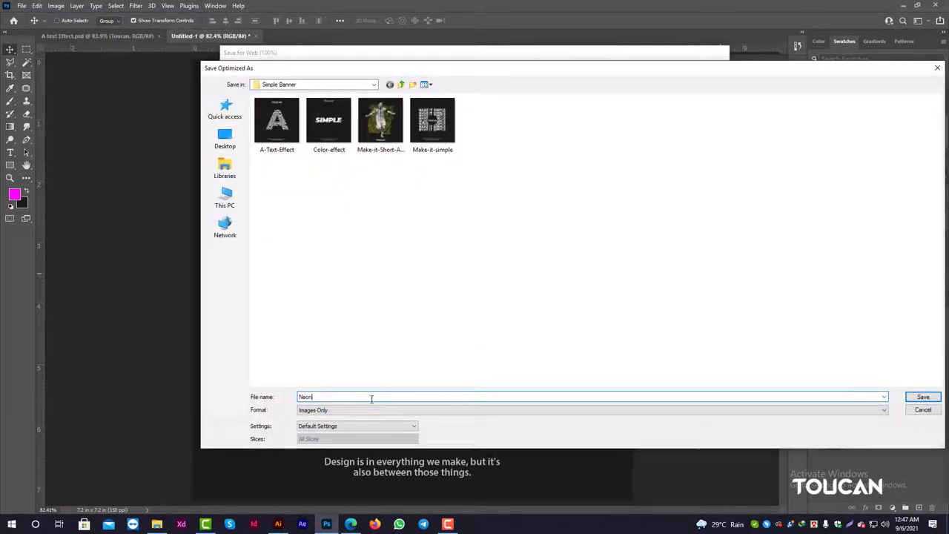
{"action": "key", "text": "BackSpace"}
{"action": "key", "text": "BackSpace"}
{"action": "key", "text": "Return"}
Step: Save the layered file as neon effect.psd
{"action": "key", "text": "ctrl+shift+s"}
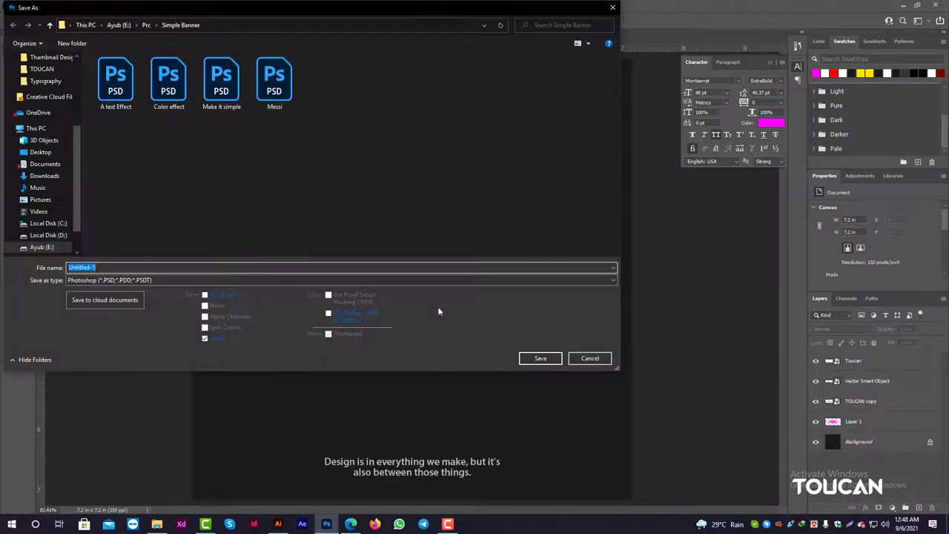
{"action": "type", "text": "neon effect"}
{"action": "key", "text": "Return"}
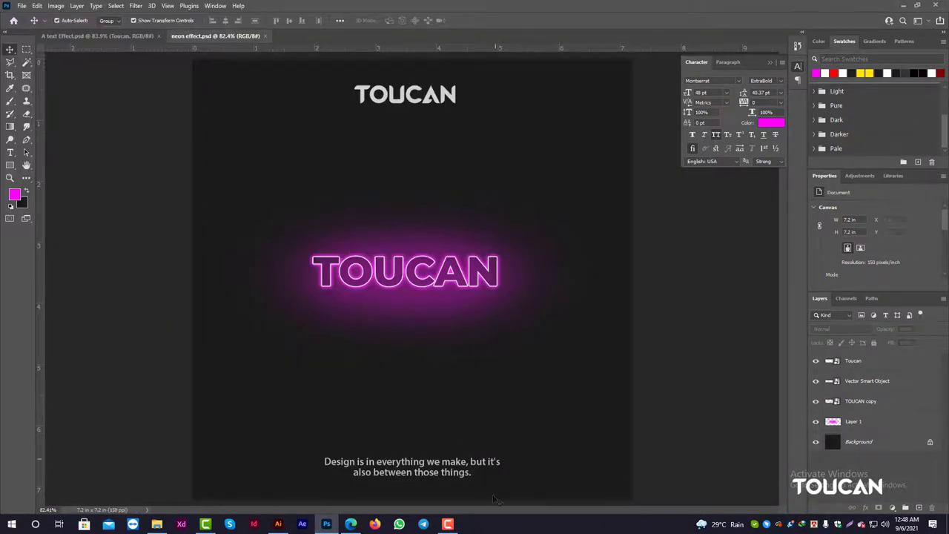
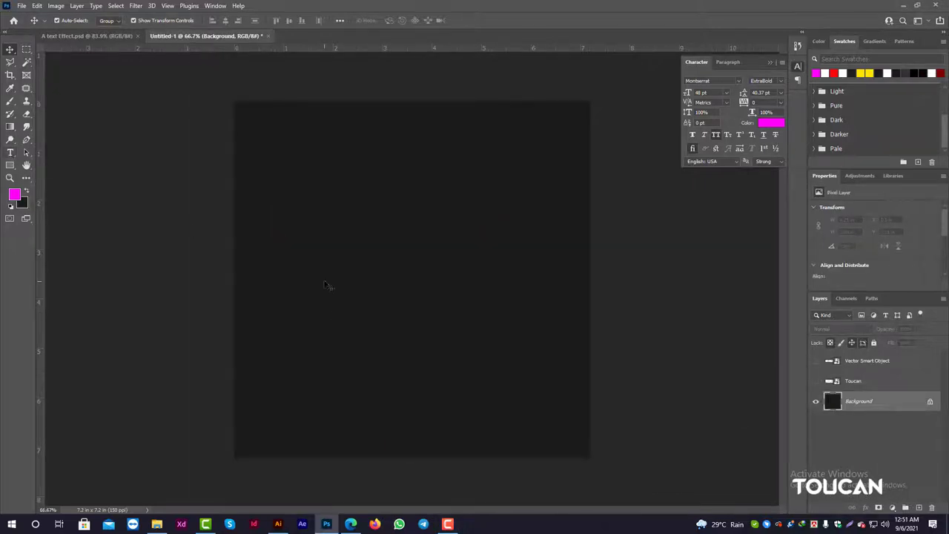
Step: Add the text SIMPLE, then enlarge it and centre it on the canvas
{"action": "key", "text": "t"}
{"action": "left_click", "coordinate": [318, 260]}
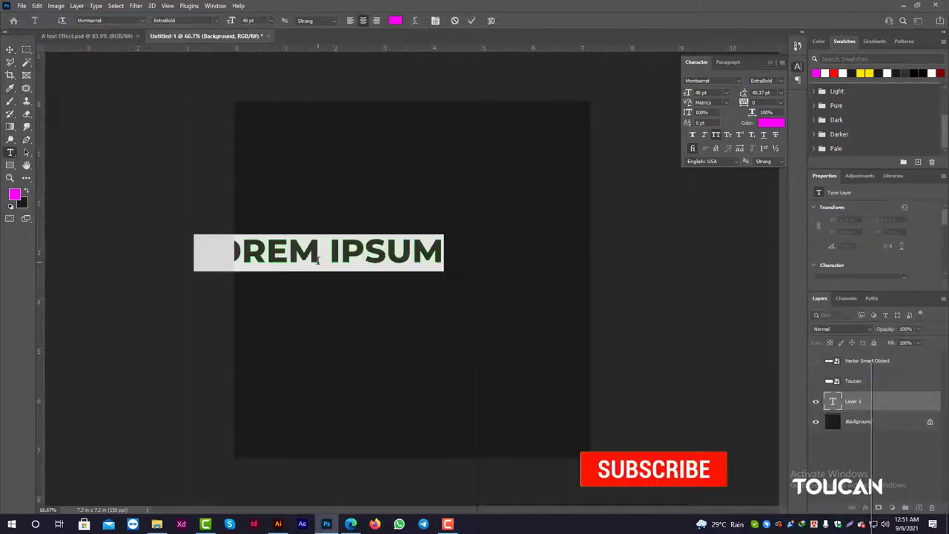
{"action": "type", "text": "SIMPLE"}
{"action": "key", "text": "ctrl+Return"}
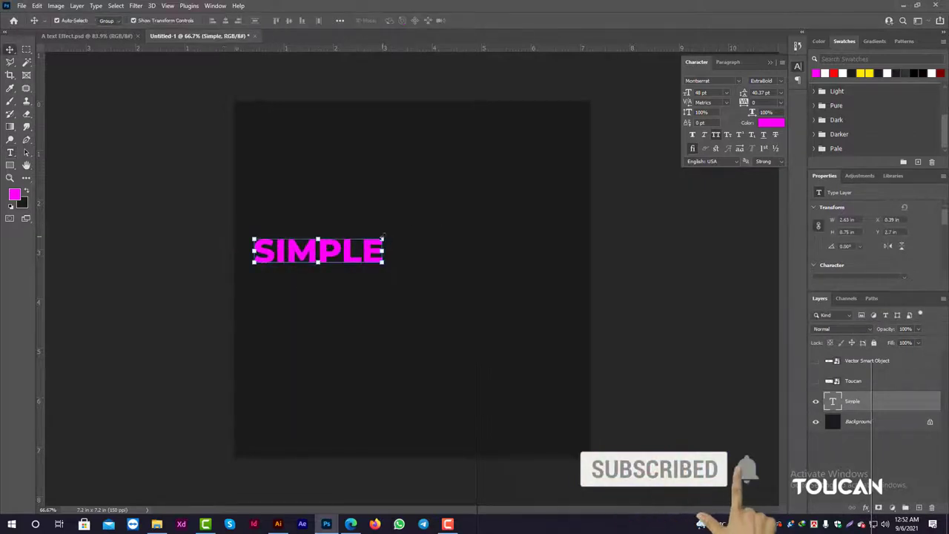
{"action": "left_click_drag", "start_coordinate": [385, 239], "coordinate": [420, 223]}
{"action": "mouse_move", "coordinate": [345, 258]}
{"action": "left_mouse_down"}
{"action": "mouse_move", "coordinate": [419, 283]}
{"action": "mouse_move", "coordinate": [412, 248]}
{"action": "left_mouse_up"}
{"action": "key", "text": "Return"}
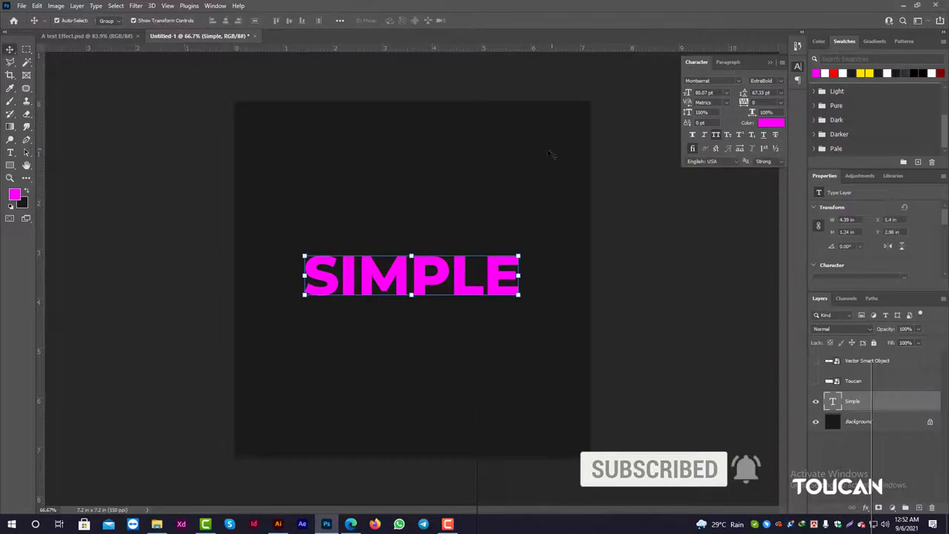
Step: Fill the SIMPLE text white and duplicate it as a second line below
{"action": "left_click", "coordinate": [11, 206]}
{"action": "key", "text": "alt+BackSpace"}
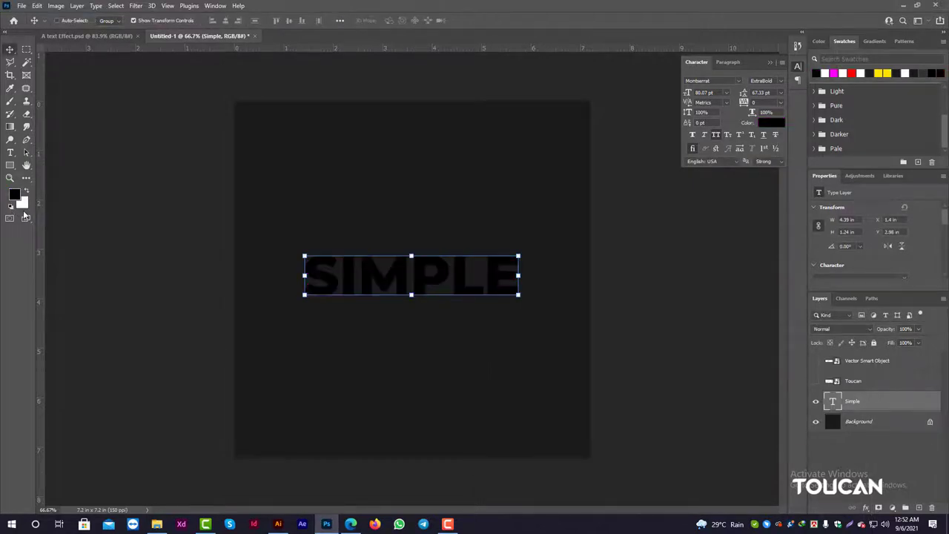
{"action": "key", "text": "ctrl+BackSpace"}
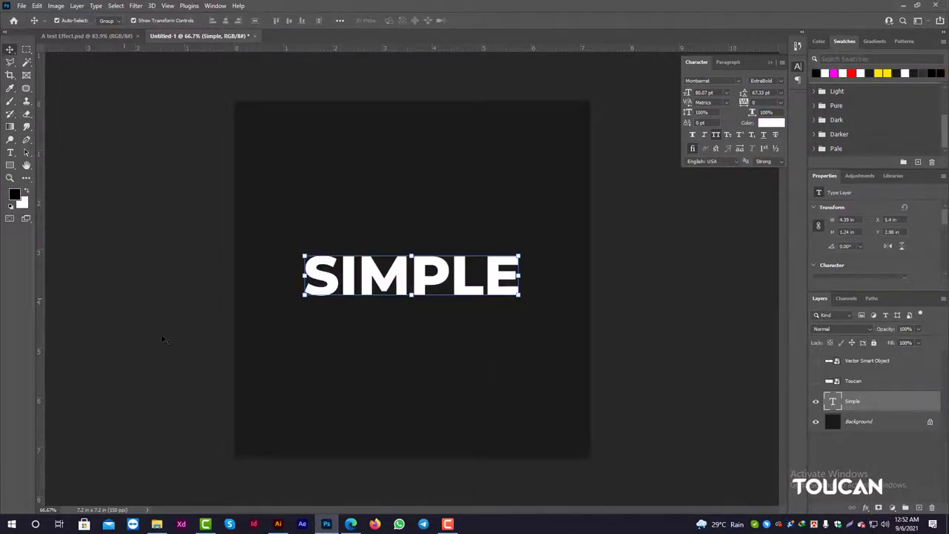
{"action": "mouse_move", "coordinate": [414, 285]}
{"action": "left_mouse_down"}
{"action": "mouse_move", "coordinate": [413, 272]}
{"action": "mouse_move", "coordinate": [423, 305]}
{"action": "left_mouse_up"}
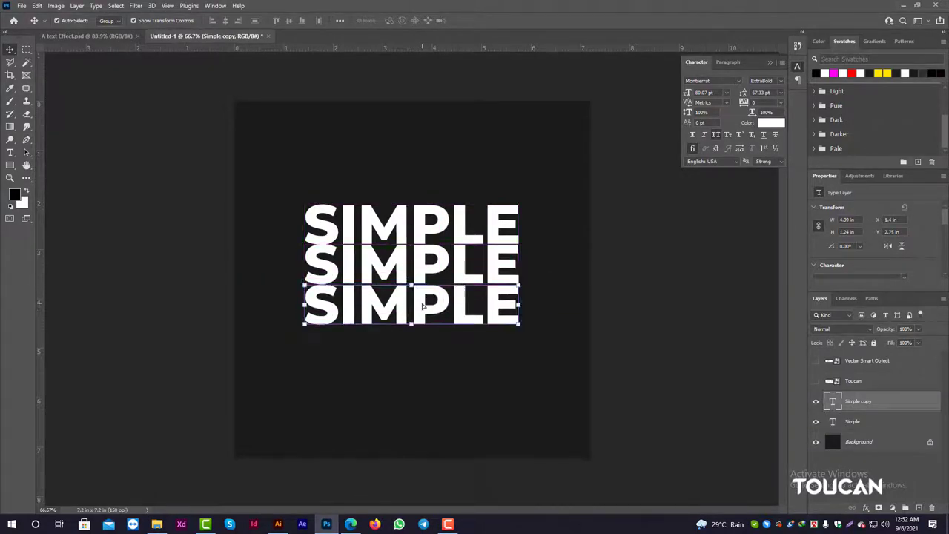
Step: Add another SIMPLE copy below the stack and select the SIMPLE text layers
{"action": "left_click_drag", "start_coordinate": [423, 305], "coordinate": [423, 387]}
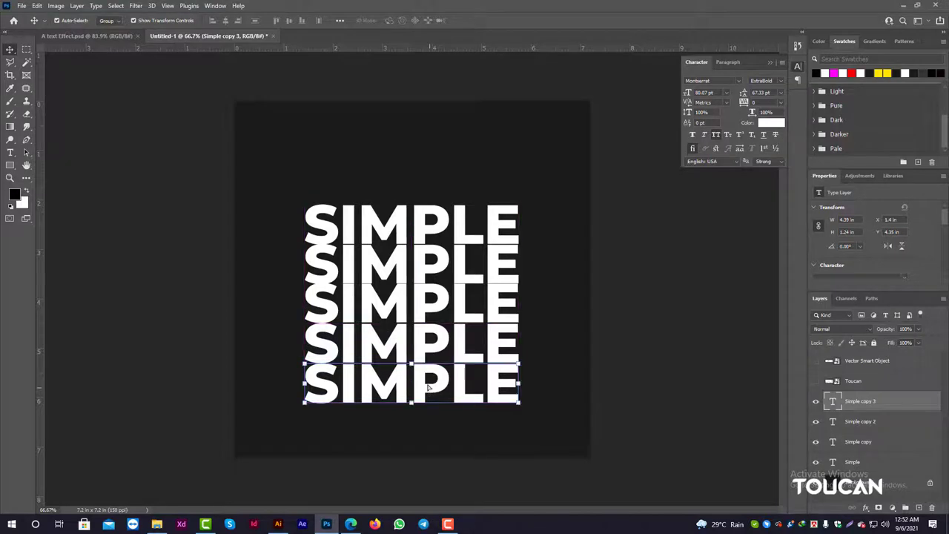
{"action": "left_click", "coordinate": [869, 482], "text": "shift"}
Step: Convert the five SIMPLE layers into one smart object centred vertically on the canvas
{"action": "right_click", "coordinate": [865, 406]}
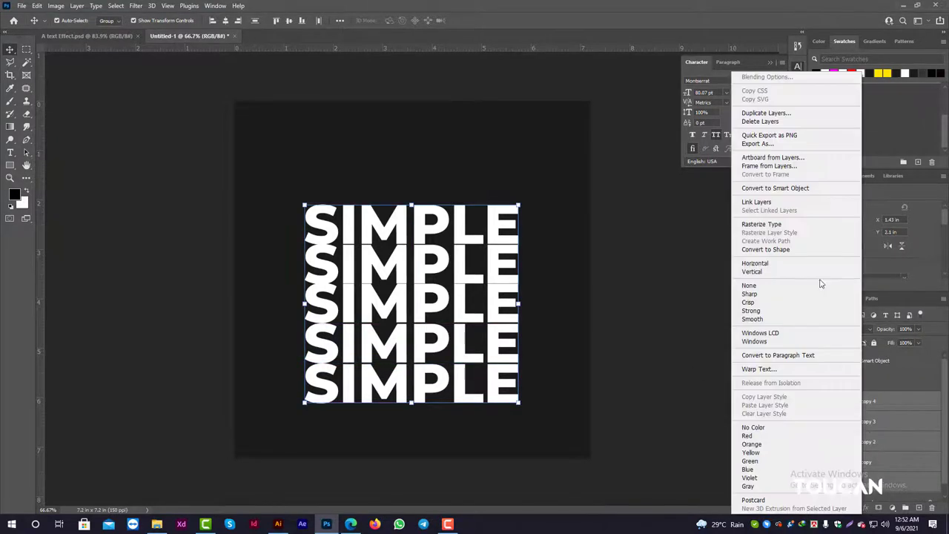
{"action": "left_click", "coordinate": [783, 194]}
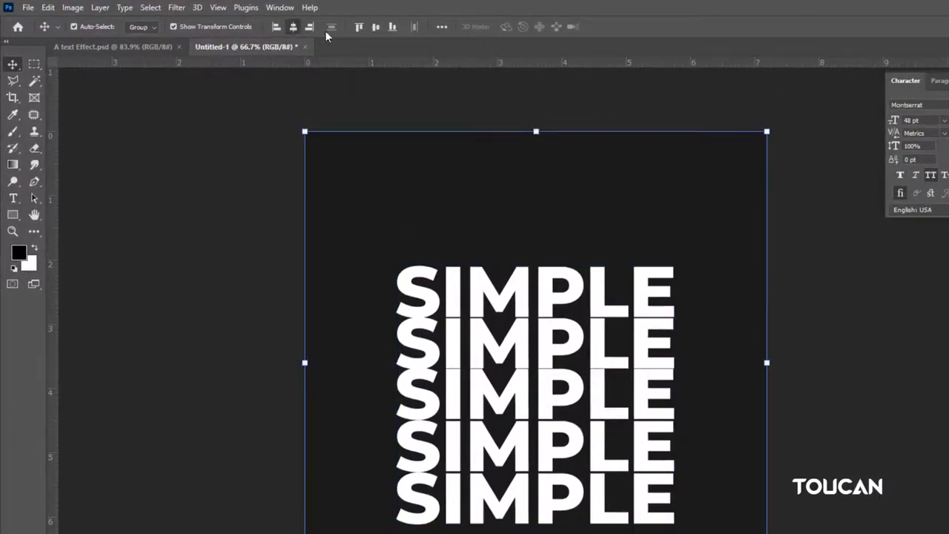
{"action": "left_click", "coordinate": [376, 27]}
{"action": "left_click", "coordinate": [526, 361]}
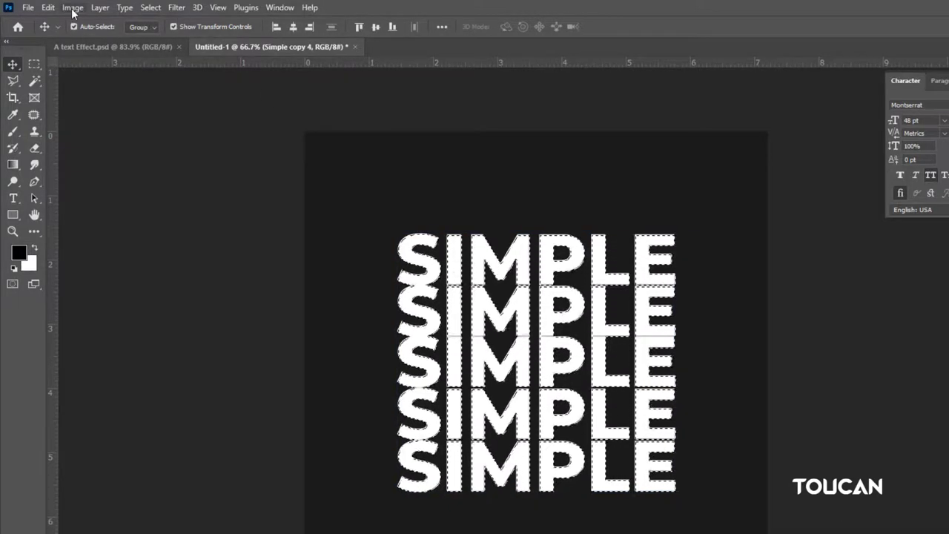
Step: Copy the SIMPLE stack as a selection, hide its layer, and target the Background
{"action": "left_click", "coordinate": [47, 8]}
{"action": "left_click", "coordinate": [59, 92]}
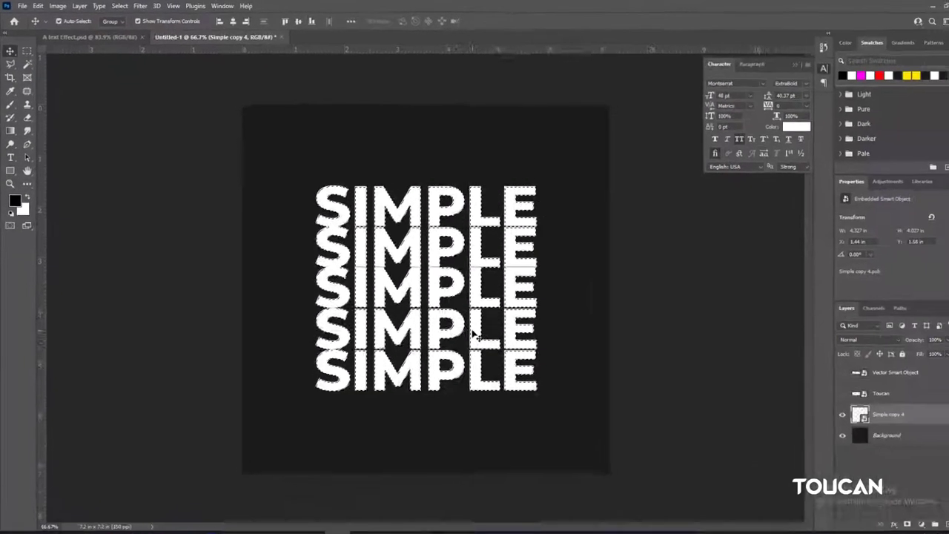
{"action": "left_click", "coordinate": [830, 419]}
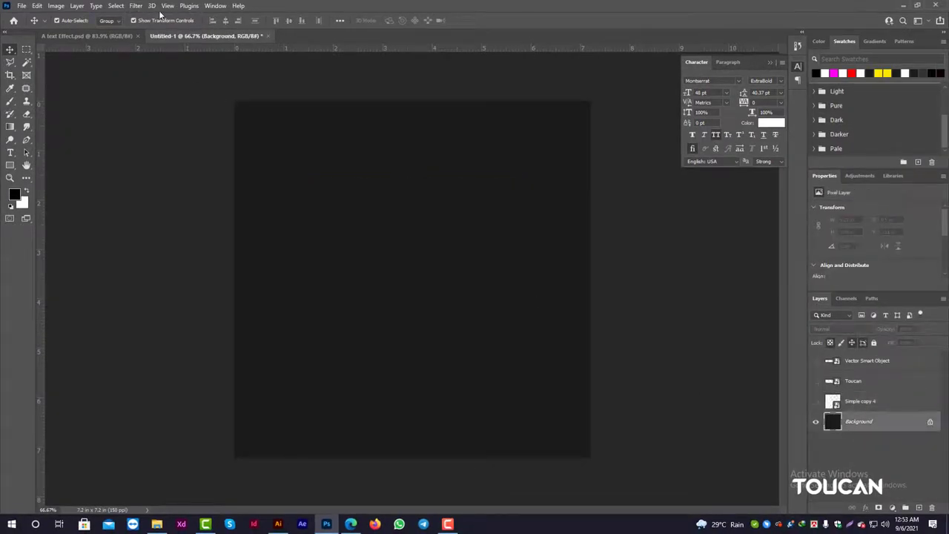
{"action": "left_click", "coordinate": [136, 5]}
Step: Create a perspective plane in Vanishing Point and skew its left corners inward
{"action": "left_click", "coordinate": [150, 107]}
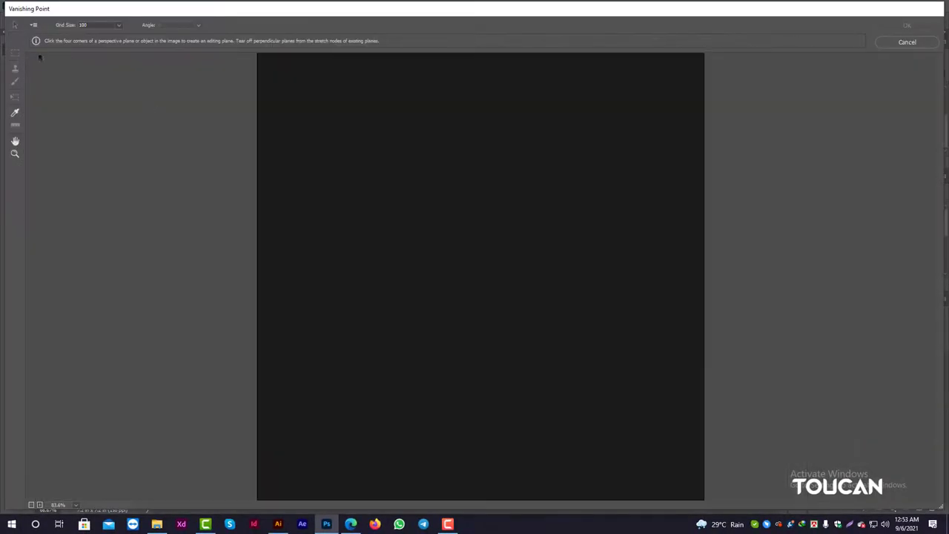
{"action": "left_click", "coordinate": [301, 124]}
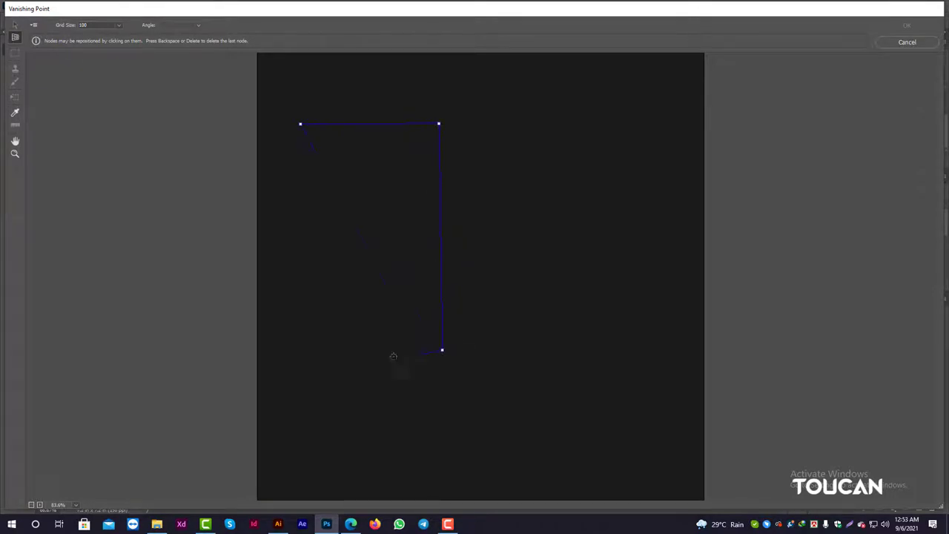
{"action": "left_click", "coordinate": [301, 353]}
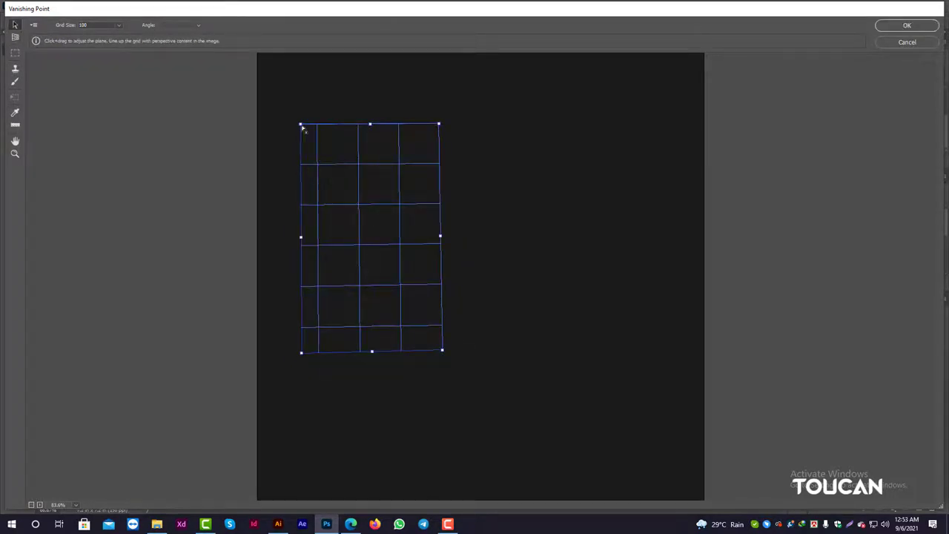
{"action": "left_click_drag", "start_coordinate": [300, 124], "coordinate": [316, 157]}
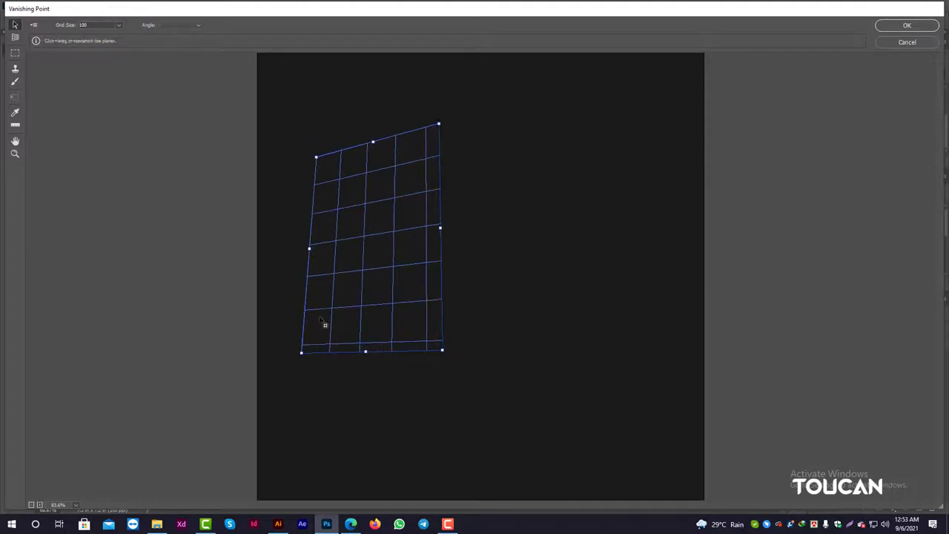
{"action": "left_click_drag", "start_coordinate": [302, 354], "coordinate": [316, 363]}
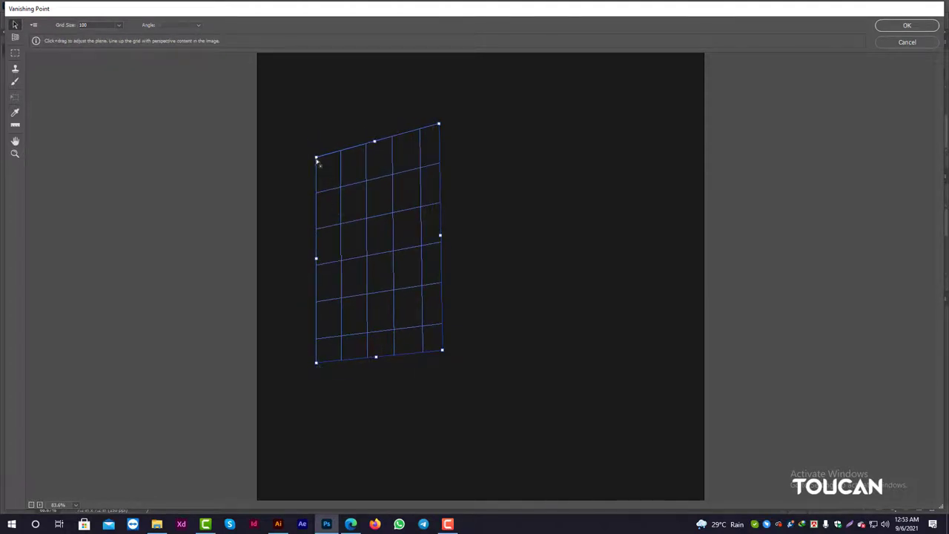
{"action": "mouse_move", "coordinate": [316, 157]}
{"action": "left_mouse_down"}
{"action": "mouse_move", "coordinate": [331, 158]}
{"action": "mouse_move", "coordinate": [331, 169]}
{"action": "left_mouse_up"}
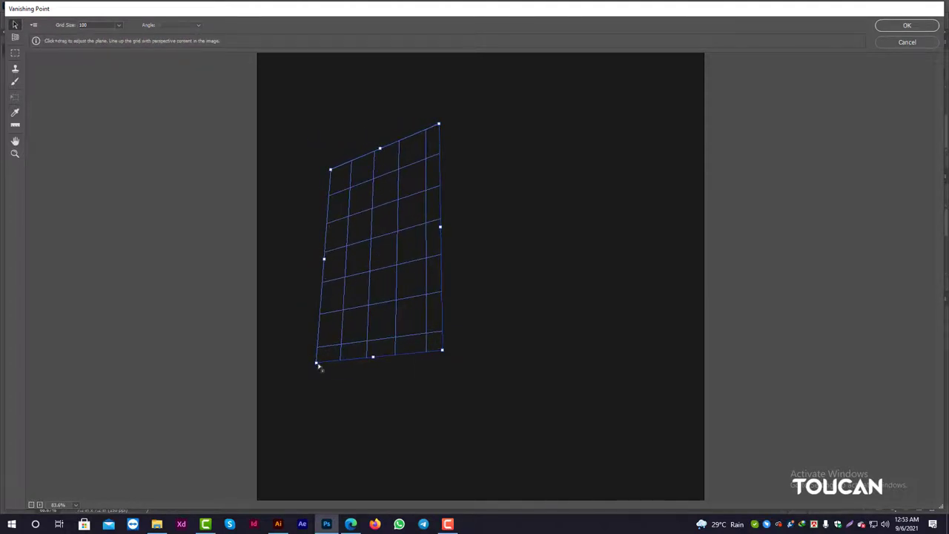
{"action": "left_click_drag", "start_coordinate": [317, 364], "coordinate": [322, 362]}
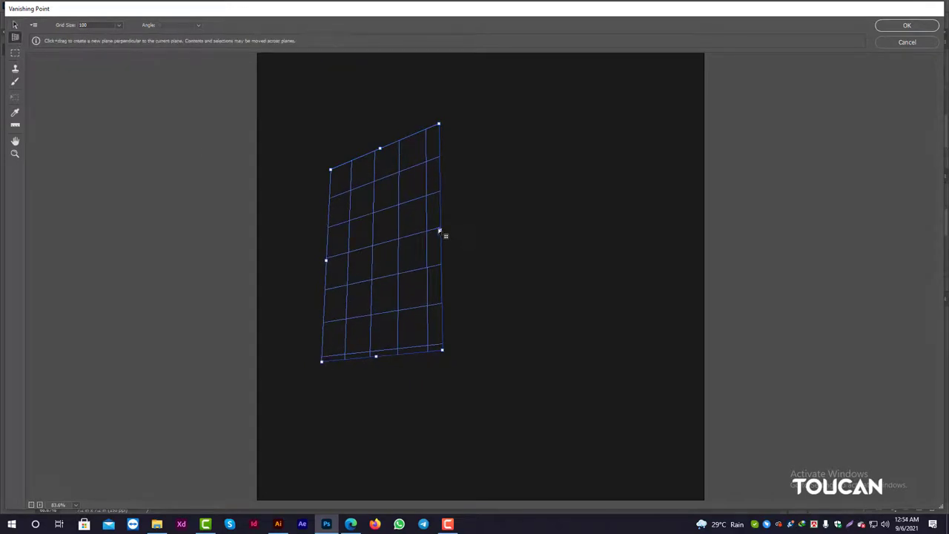
Step: Pull a perpendicular plane off the right edge and adjust its right corners
{"action": "mouse_move", "coordinate": [441, 233]}
{"action": "left_mouse_down"}
{"action": "mouse_move", "coordinate": [587, 250]}
{"action": "mouse_move", "coordinate": [564, 249]}
{"action": "left_mouse_up"}
{"action": "left_click_drag", "start_coordinate": [542, 199], "coordinate": [553, 206]}
{"action": "left_click_drag", "start_coordinate": [554, 359], "coordinate": [572, 361]}
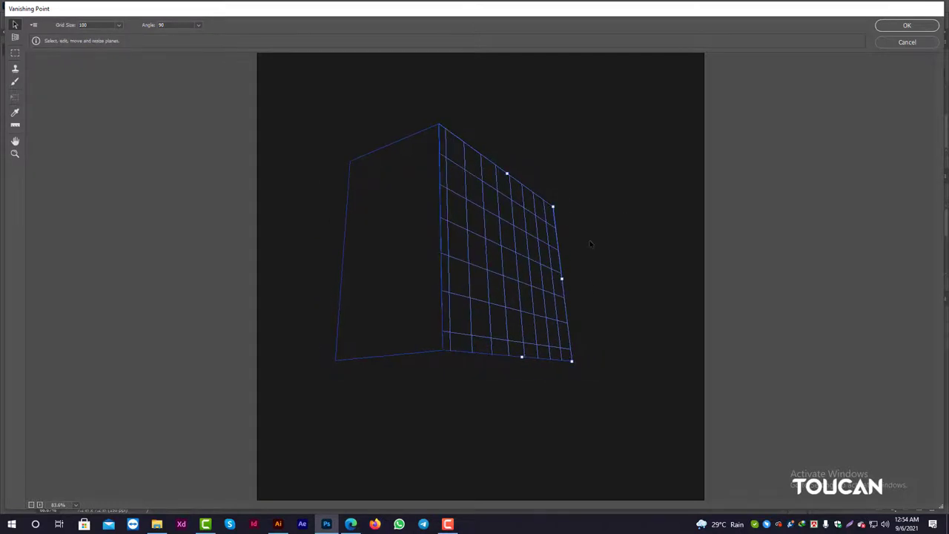
{"action": "left_click_drag", "start_coordinate": [557, 211], "coordinate": [557, 186]}
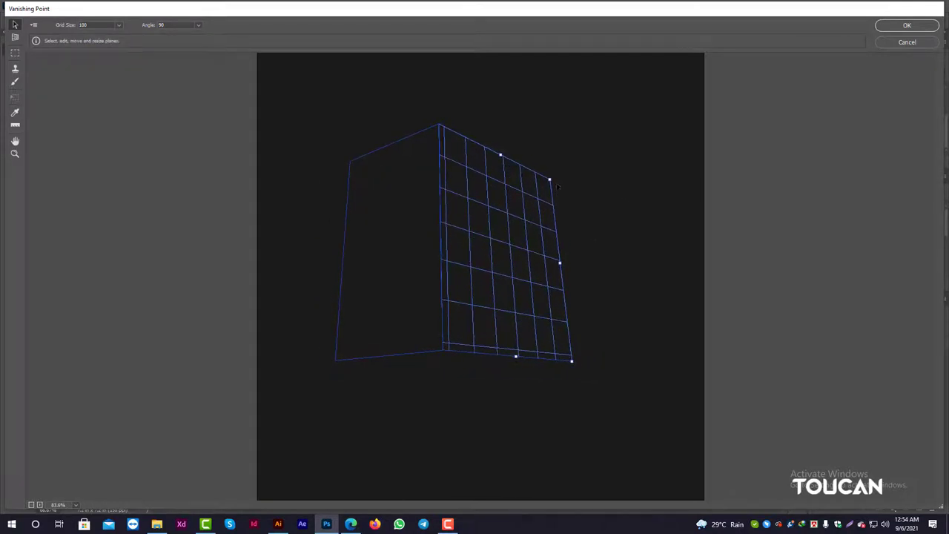
Step: Paste the SIMPLE stack onto the planes, deselect it, and widen the left plane's bottom corner
{"action": "key", "text": "ctrl+v"}
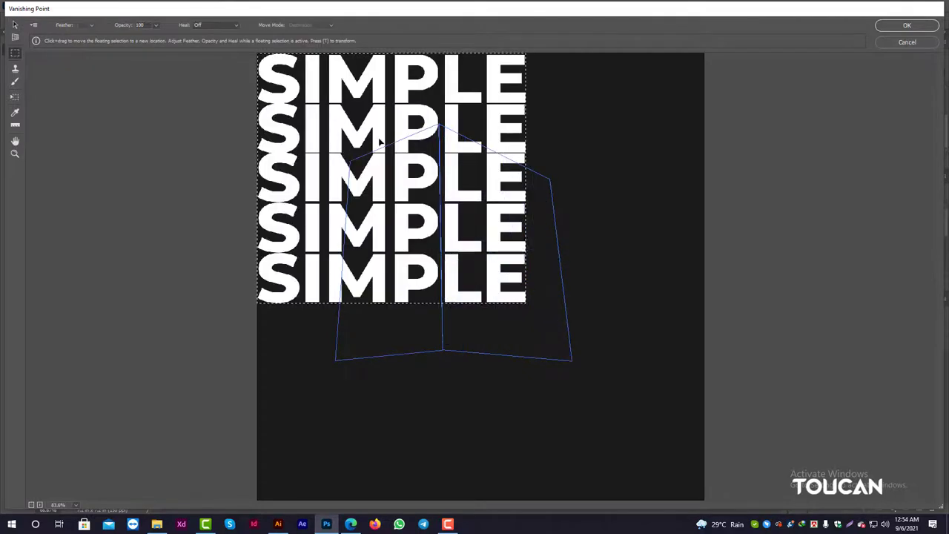
{"action": "left_click_drag", "start_coordinate": [378, 118], "coordinate": [455, 196]}
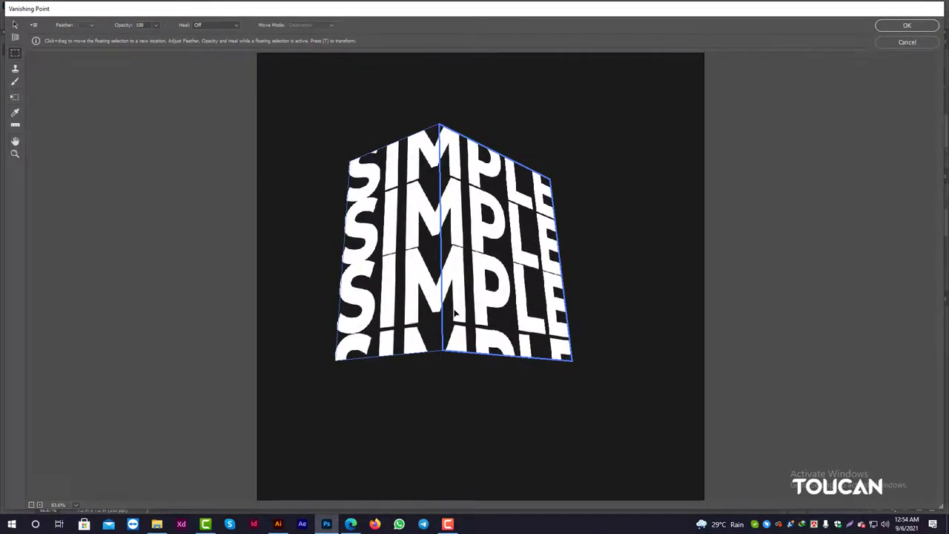
{"action": "key", "text": "ctrl+d"}
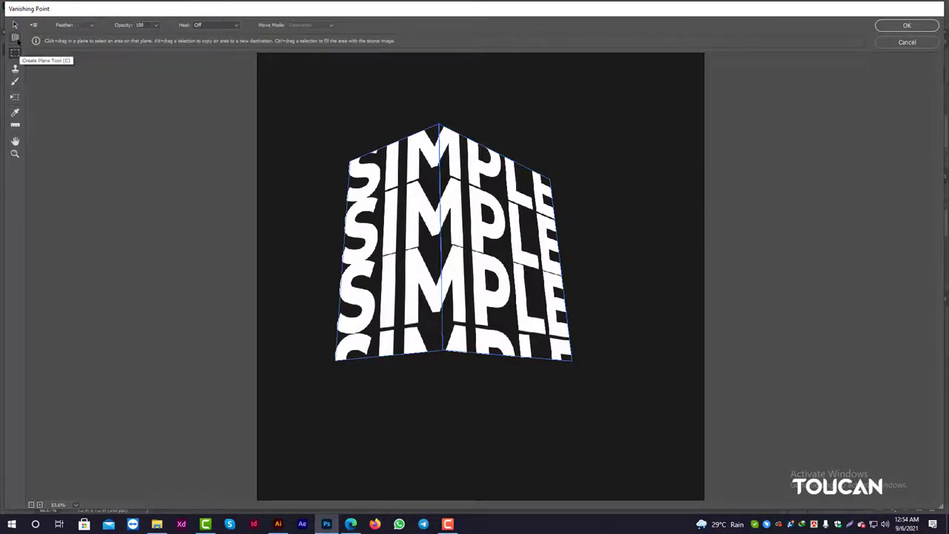
{"action": "key", "text": "v"}
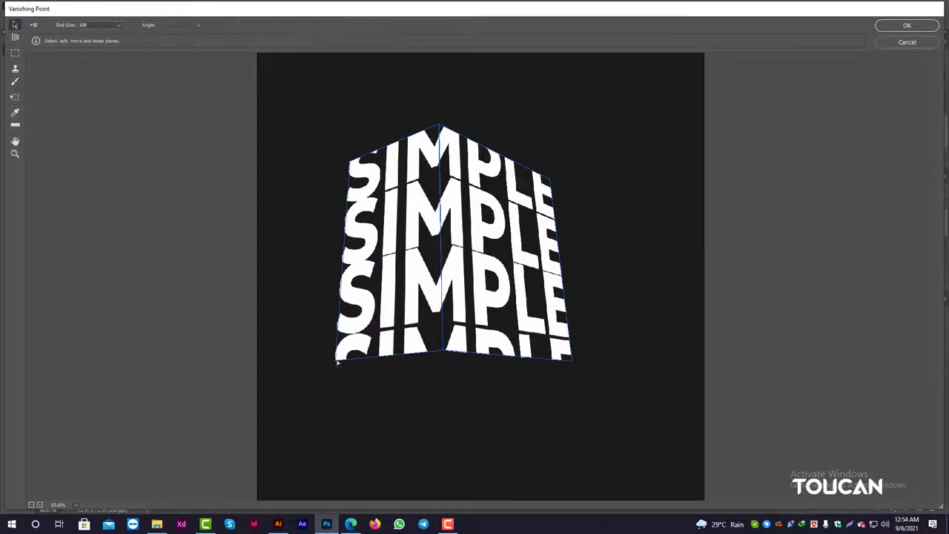
{"action": "left_click_drag", "start_coordinate": [337, 363], "coordinate": [297, 364]}
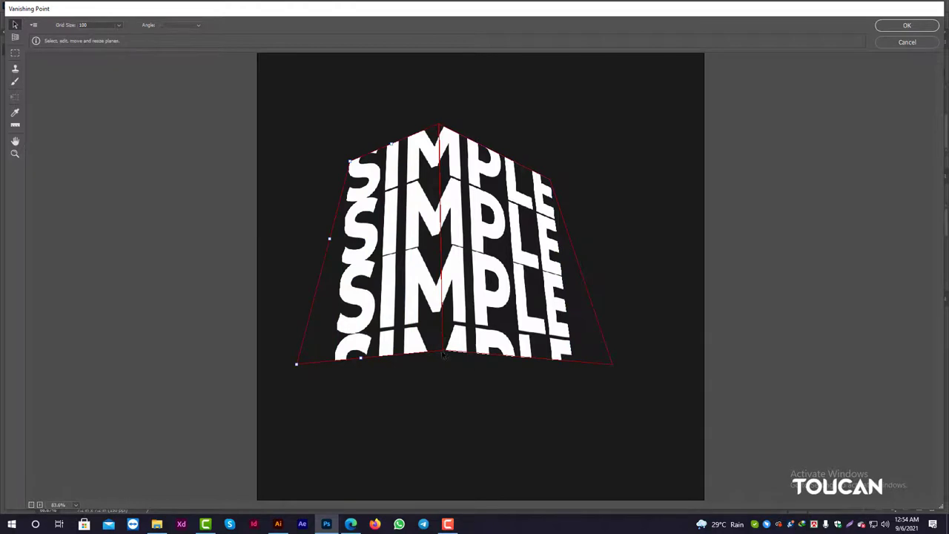
Step: Extend the right plane downward, paste the text again, and nudge the left plane's top corner
{"action": "left_click", "coordinate": [445, 354]}
{"action": "left_click_drag", "start_coordinate": [544, 361], "coordinate": [546, 389]}
{"action": "key", "text": "ctrl+v"}
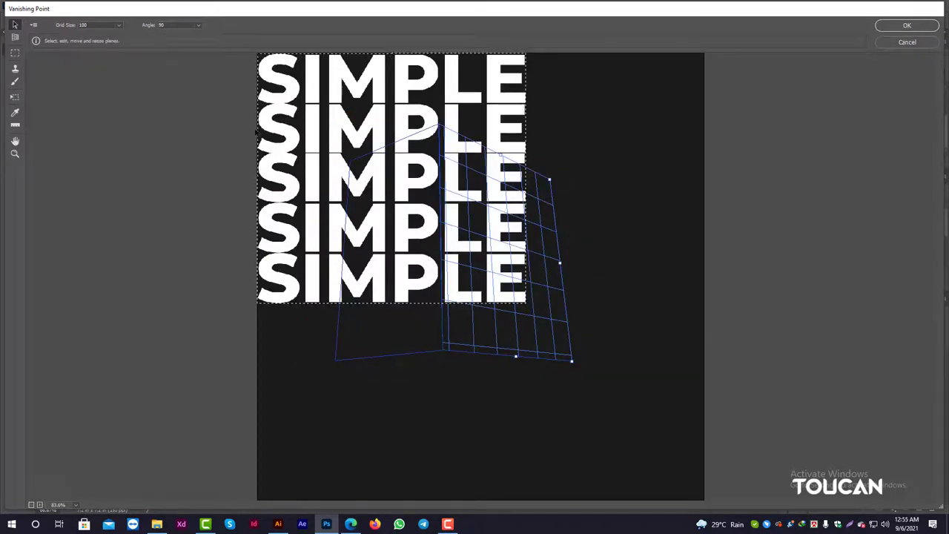
{"action": "left_click", "coordinate": [410, 185]}
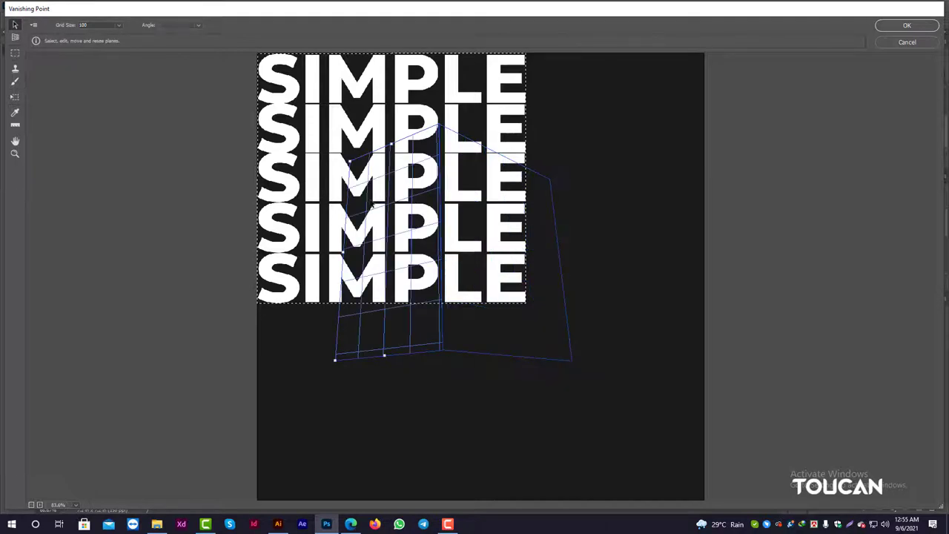
{"action": "left_click_drag", "start_coordinate": [351, 164], "coordinate": [340, 164]}
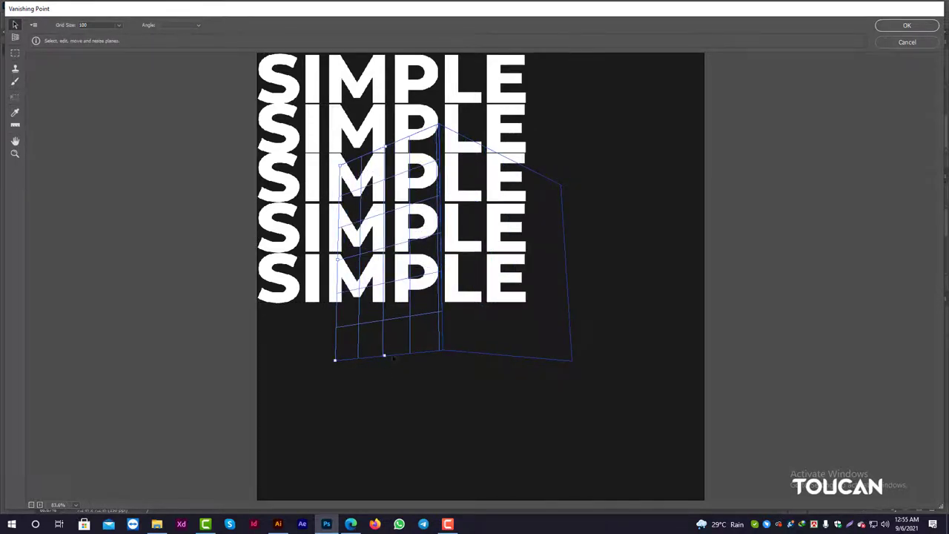
Step: Undo the recent text and plane edits and place the first corner of a new plane
{"action": "key", "text": "m"}
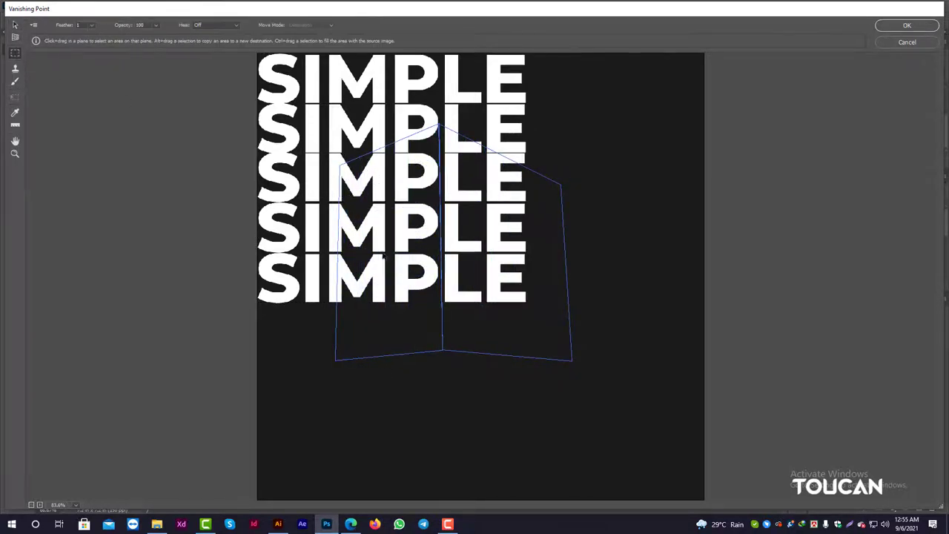
{"action": "key", "text": "ctrl+alt+z"}
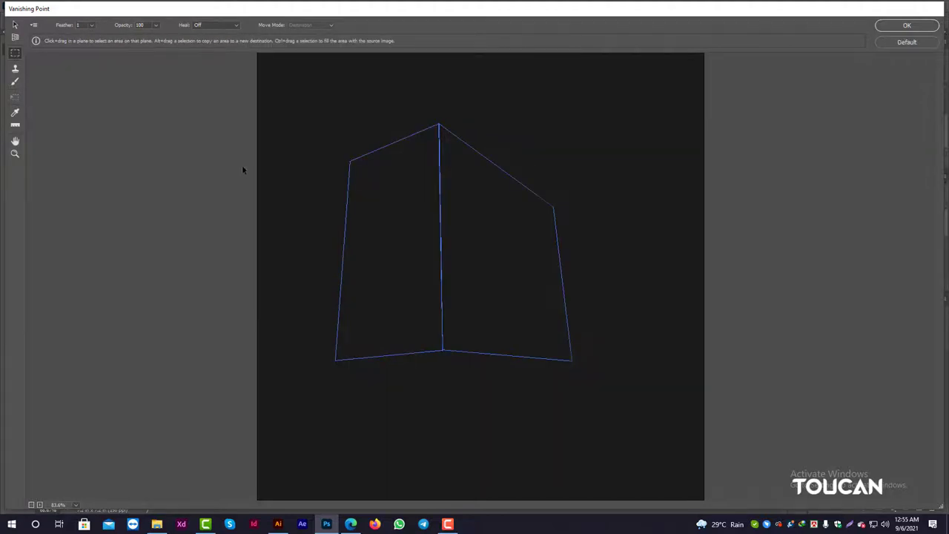
{"action": "key", "text": "ctrl+alt+z"}
{"action": "key", "text": "ctrl+alt+z"}
{"action": "key", "text": "ctrl+alt+z"}
{"action": "key", "text": "ctrl+alt+z"}
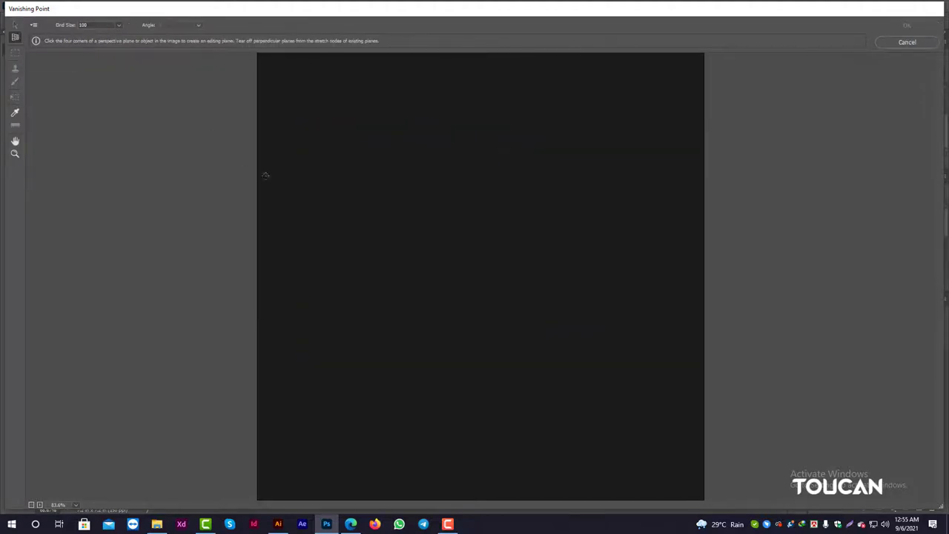
{"action": "left_click", "coordinate": [304, 124]}
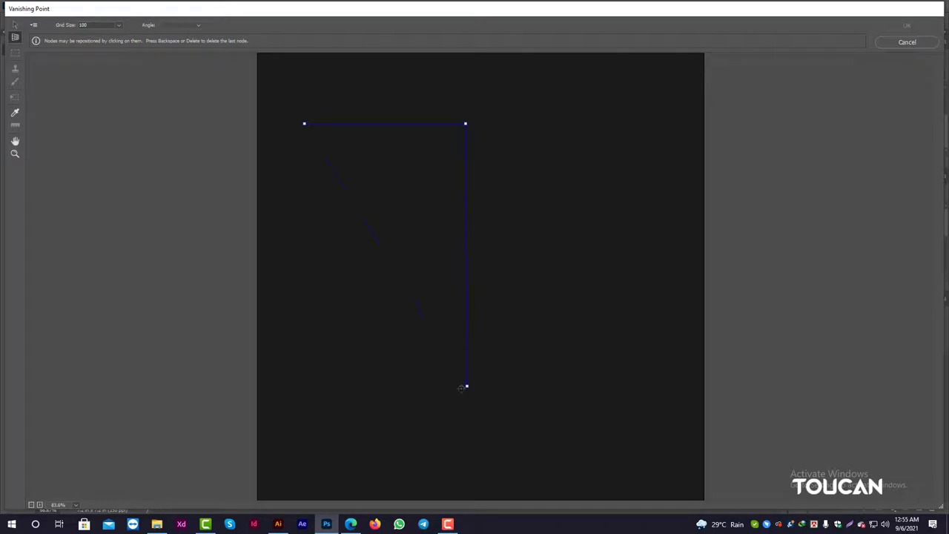
Step: Close the new plane and adjust its top-left and bottom-left corners
{"action": "left_click", "coordinate": [296, 389]}
{"action": "left_click_drag", "start_coordinate": [304, 124], "coordinate": [317, 147]}
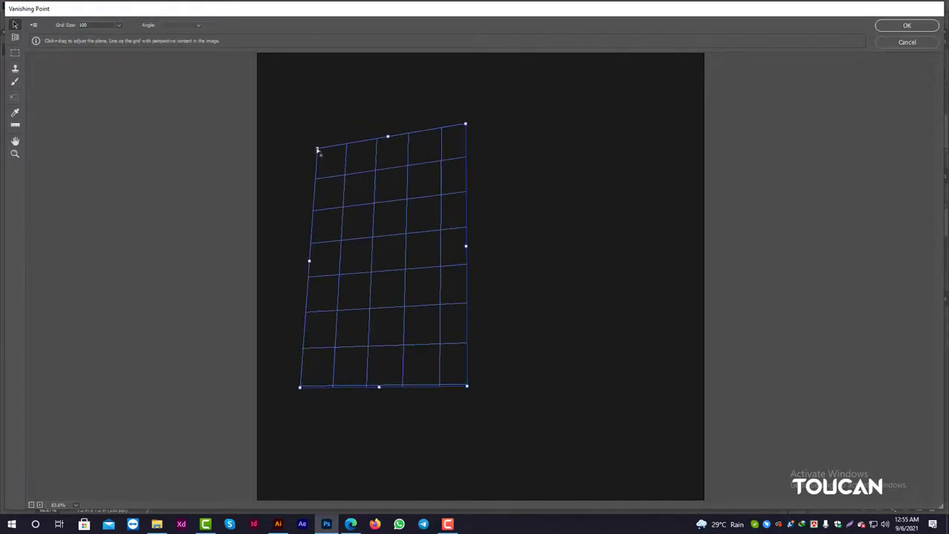
{"action": "left_click_drag", "start_coordinate": [300, 387], "coordinate": [325, 393]}
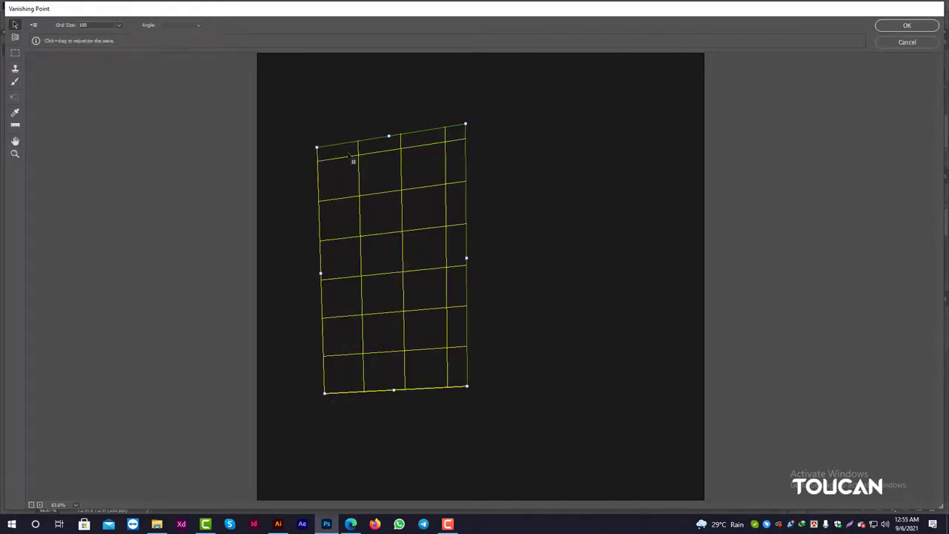
{"action": "mouse_move", "coordinate": [318, 147]}
{"action": "left_mouse_down"}
{"action": "mouse_move", "coordinate": [362, 153]}
{"action": "mouse_move", "coordinate": [341, 153]}
{"action": "left_mouse_up"}
{"action": "left_click_drag", "start_coordinate": [326, 394], "coordinate": [322, 393]}
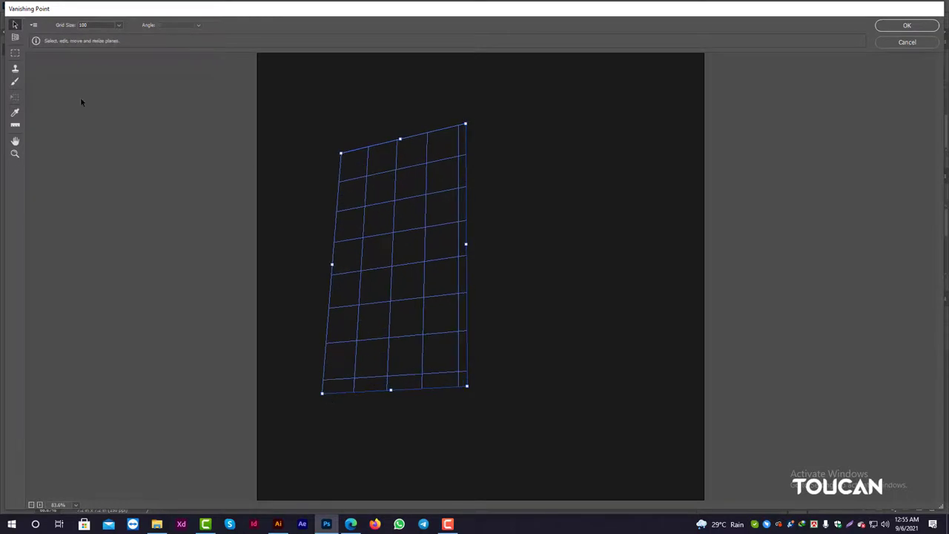
Step: Pull a 90° plane off the right edge and reshape its top and bottom corners
{"action": "left_click", "coordinate": [15, 37]}
{"action": "mouse_move", "coordinate": [466, 244]}
{"action": "left_mouse_down"}
{"action": "mouse_move", "coordinate": [600, 265]}
{"action": "mouse_move", "coordinate": [611, 225]}
{"action": "mouse_move", "coordinate": [541, 208]}
{"action": "left_mouse_up"}
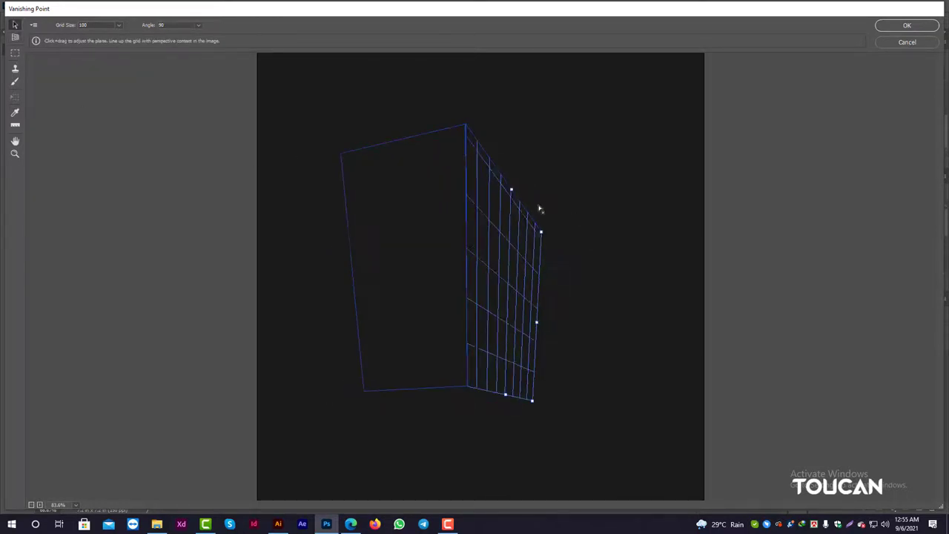
{"action": "left_click_drag", "start_coordinate": [533, 400], "coordinate": [558, 393]}
{"action": "mouse_move", "coordinate": [541, 231]}
{"action": "left_mouse_down"}
{"action": "mouse_move", "coordinate": [546, 221]}
{"action": "mouse_move", "coordinate": [528, 207]}
{"action": "mouse_move", "coordinate": [539, 226]}
{"action": "left_mouse_up"}
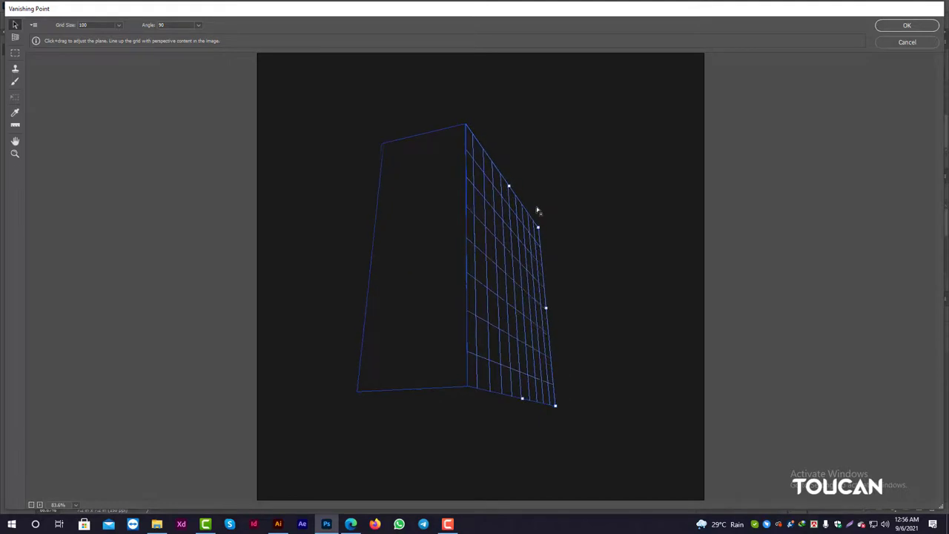
{"action": "left_click_drag", "start_coordinate": [557, 410], "coordinate": [572, 409]}
{"action": "left_click_drag", "start_coordinate": [543, 230], "coordinate": [548, 239]}
Step: Paste the SIMPLE stack, fold it across both planes, and apply the filter
{"action": "key", "text": "ctrl+v"}
{"action": "left_click_drag", "start_coordinate": [417, 291], "coordinate": [415, 375]}
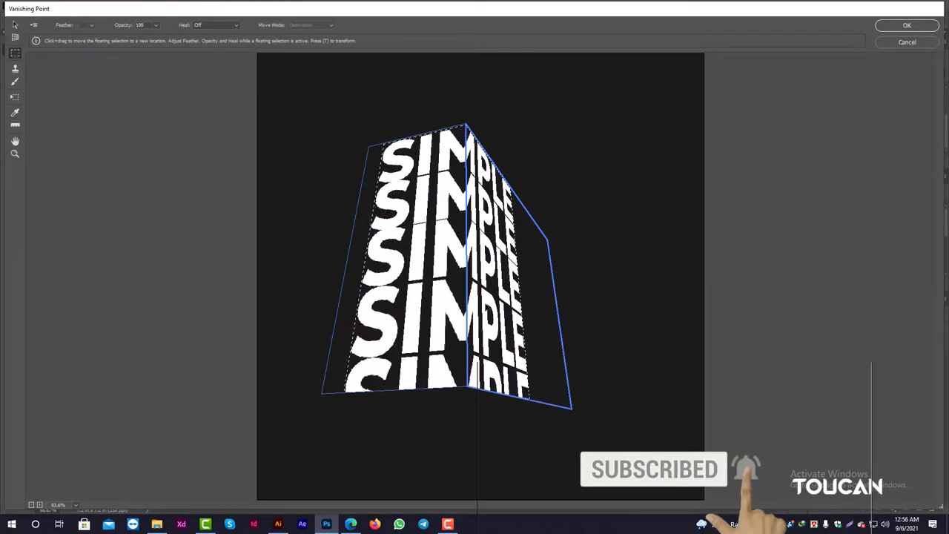
{"action": "left_click", "coordinate": [917, 32]}
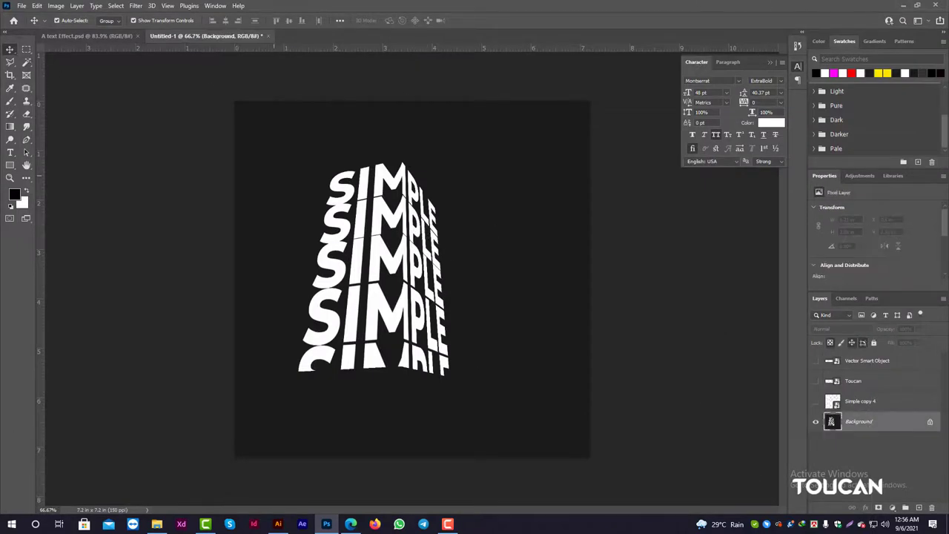
{"action": "left_click", "coordinate": [26, 50]}
{"action": "scroll", "coordinate": [445, 215], "scroll_direction": "up", "scroll_amount": 2}
{"action": "scroll", "coordinate": [415, 164], "scroll_direction": "up", "scroll_amount": 1}
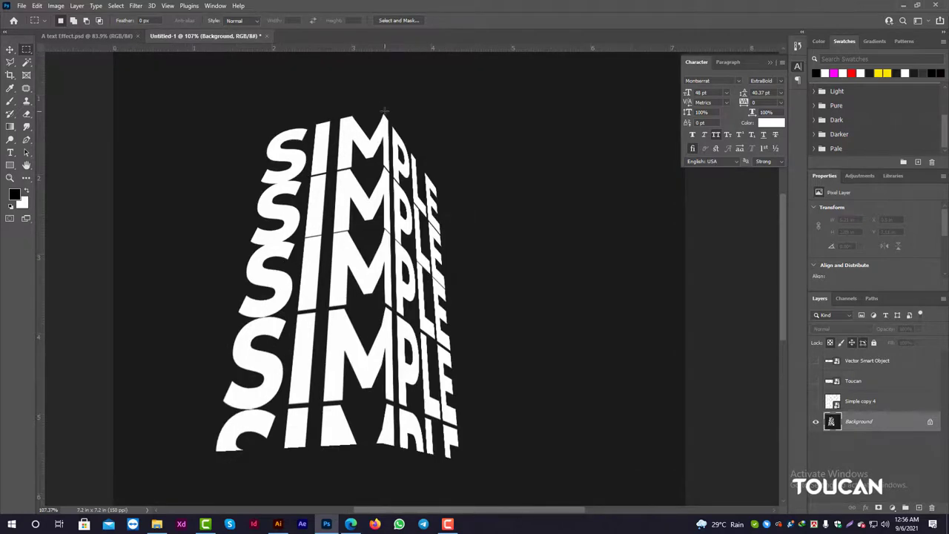
{"action": "scroll", "coordinate": [381, 110], "scroll_direction": "up", "scroll_amount": 2}
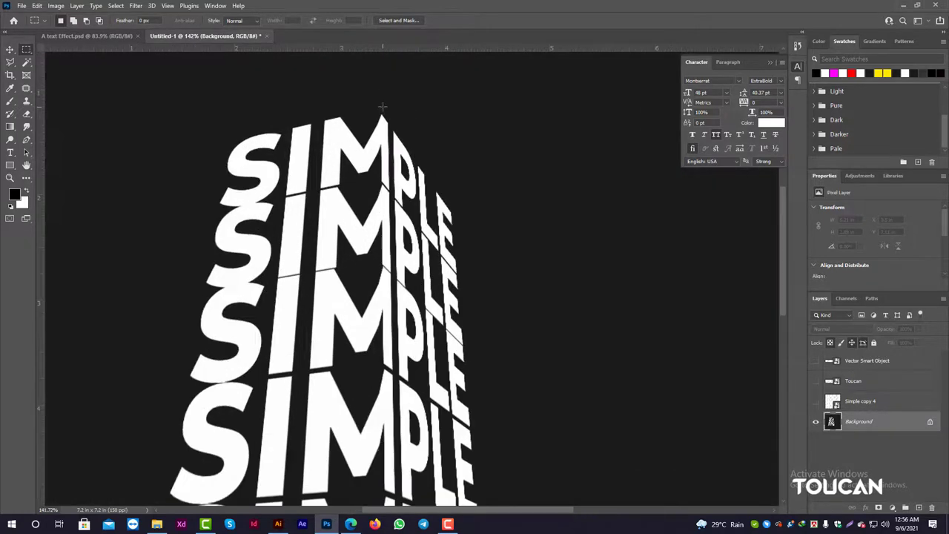
{"action": "scroll", "coordinate": [398, 178], "scroll_direction": "down", "scroll_amount": 2}
{"action": "left_click_drag", "start_coordinate": [398, 179], "coordinate": [395, 477]}
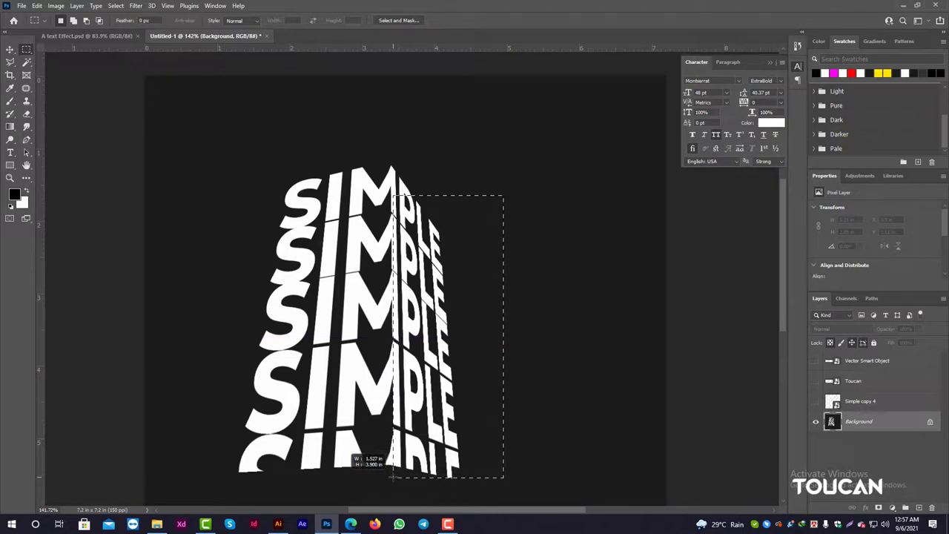
{"action": "key", "text": "ctrl+t"}
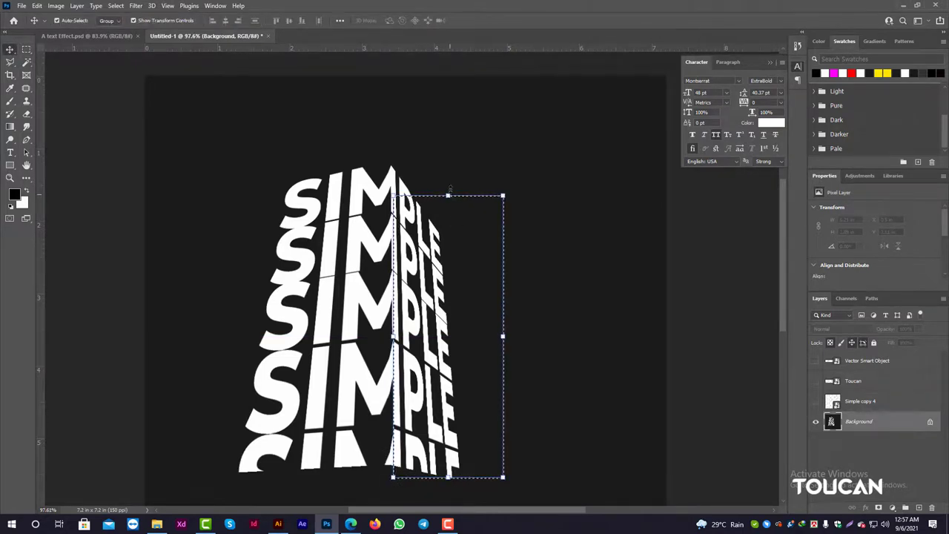
{"action": "left_click_drag", "start_coordinate": [448, 195], "coordinate": [448, 164]}
{"action": "key", "text": "ctrl+z"}
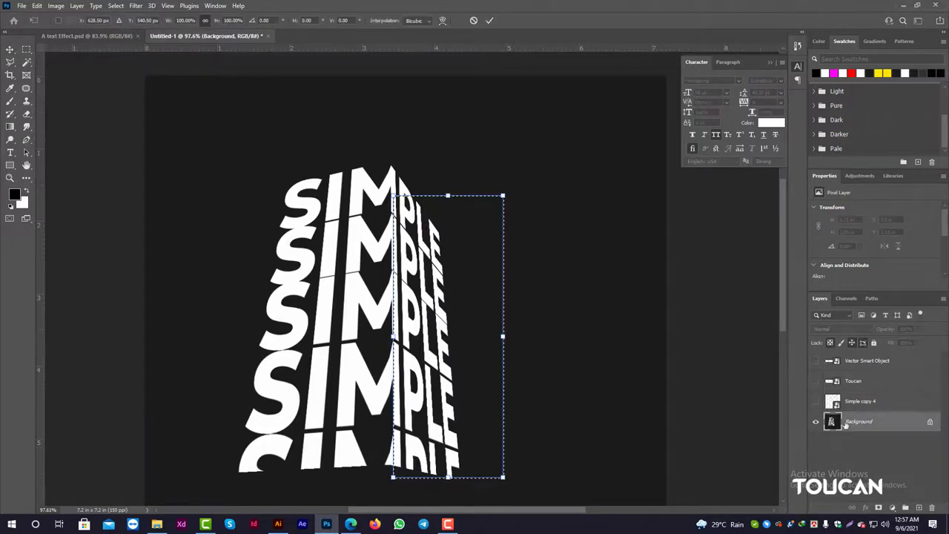
{"action": "key", "text": "Return"}
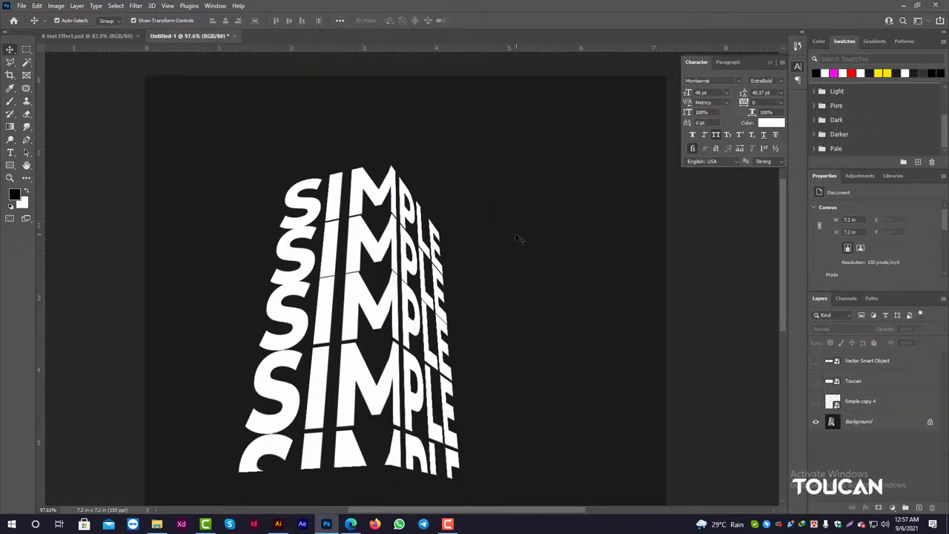
Step: Select the right-hand face and set a soft brush to 120 px at 15% opacity
{"action": "key", "text": "m"}
{"action": "left_click_drag", "start_coordinate": [391, 148], "coordinate": [484, 503]}
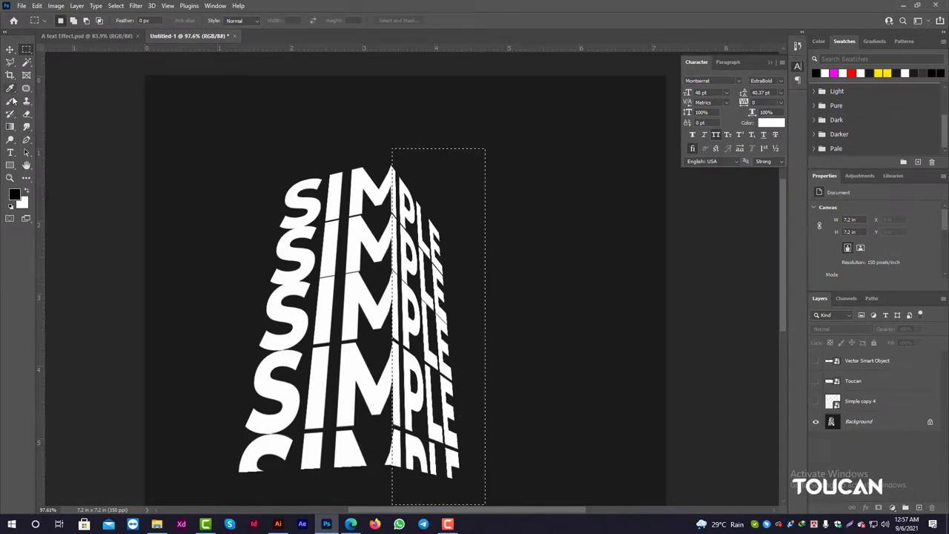
{"action": "key", "text": "b"}
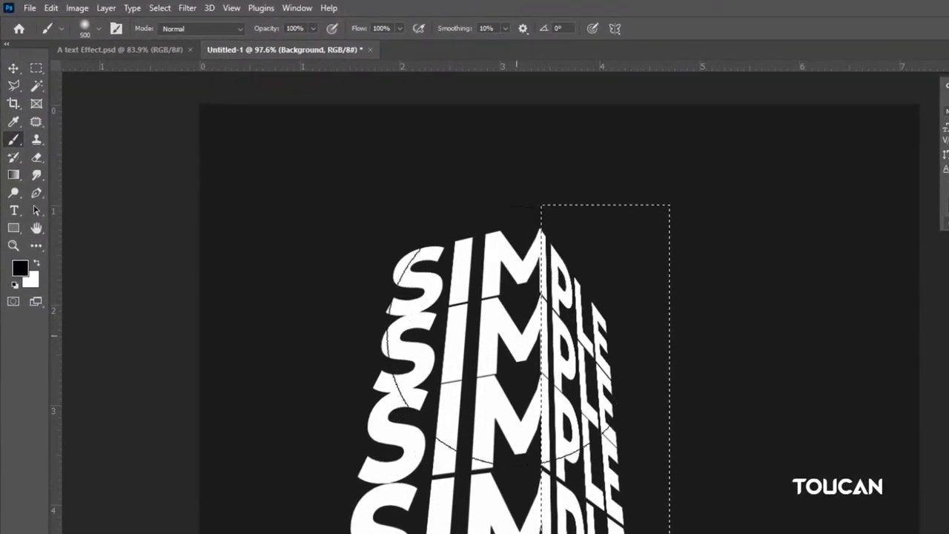
{"action": "left_click", "coordinate": [85, 30]}
{"action": "left_click_drag", "start_coordinate": [123, 68], "coordinate": [161, 78]}
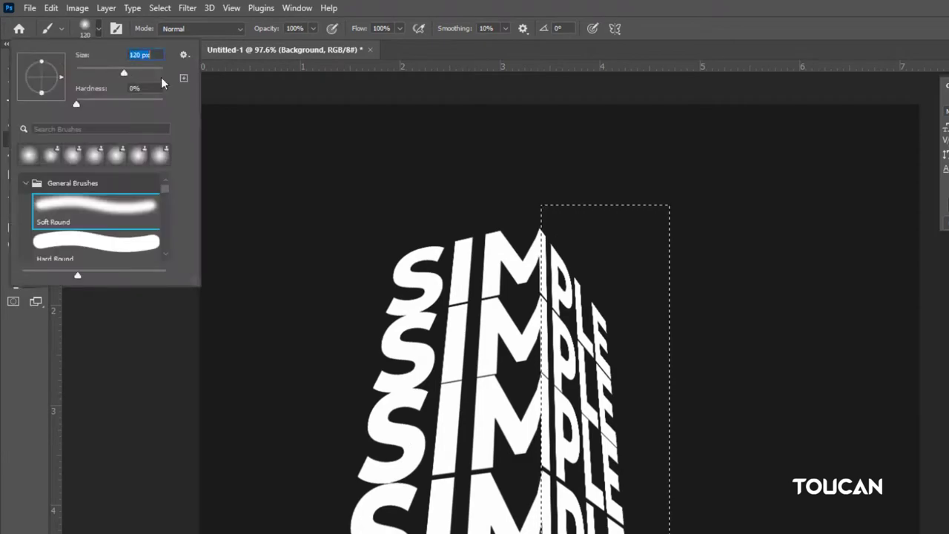
{"action": "key", "text": "Return"}
{"action": "left_click_drag", "start_coordinate": [313, 28], "coordinate": [261, 48]}
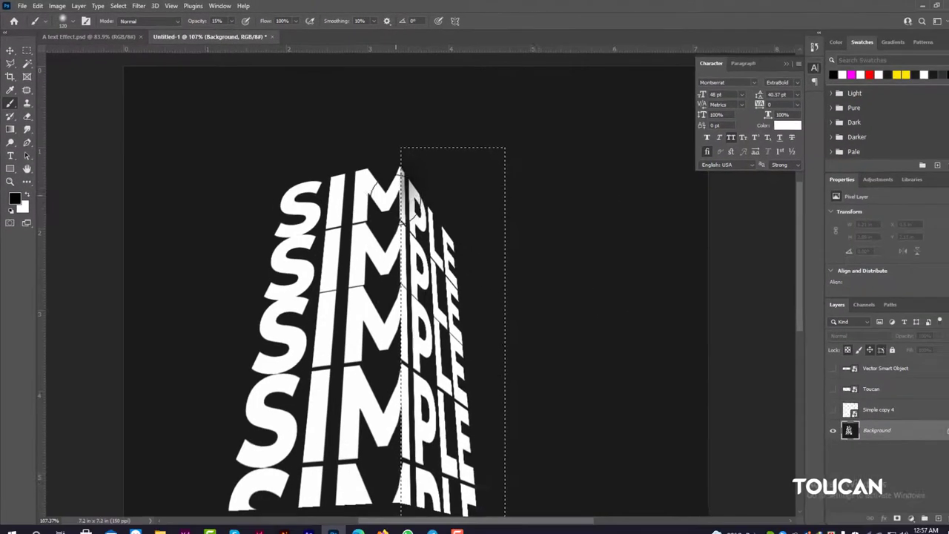
Step: Paint faint black shading down the M–PLE corner seam
{"action": "left_click_drag", "start_coordinate": [390, 204], "coordinate": [388, 370]}
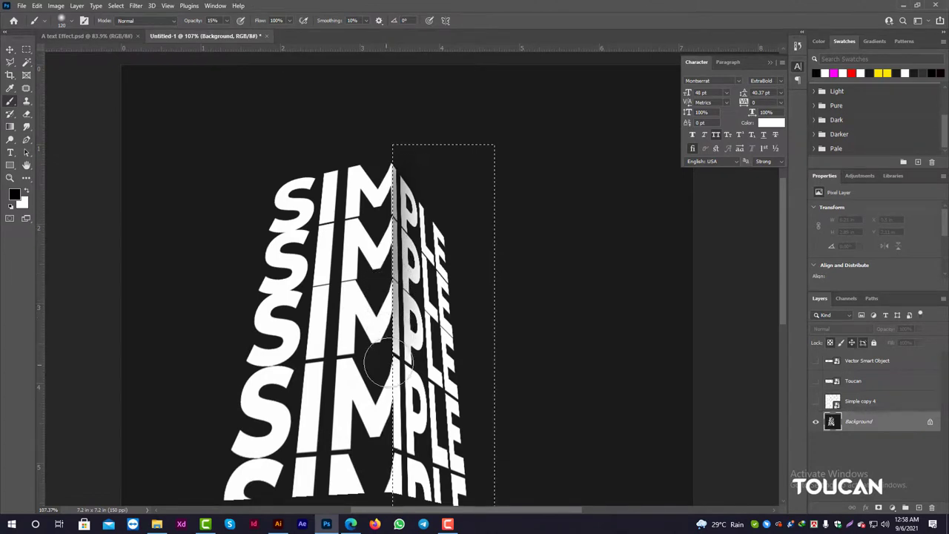
{"action": "left_click_drag", "start_coordinate": [382, 402], "coordinate": [371, 441]}
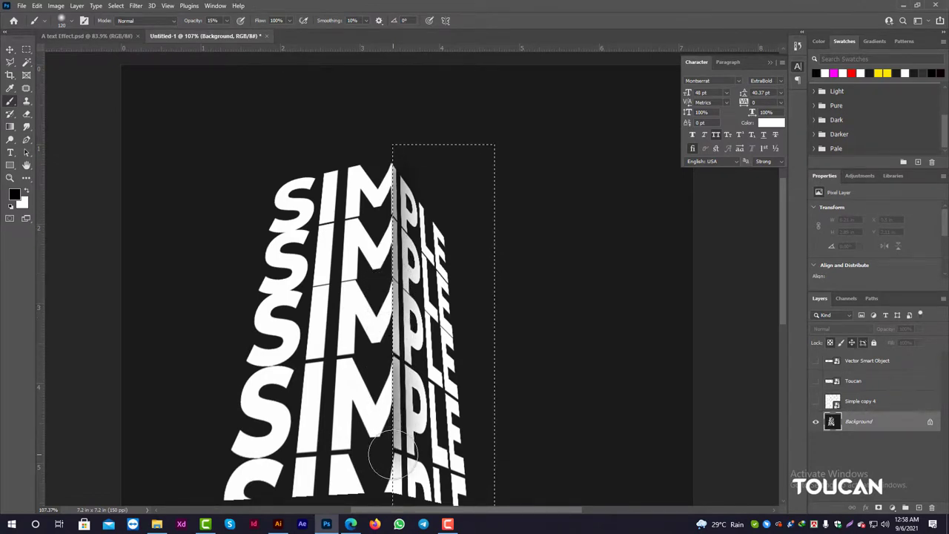
{"action": "scroll", "coordinate": [369, 352], "scroll_direction": "down", "scroll_amount": 2}
{"action": "left_click_drag", "start_coordinate": [369, 353], "coordinate": [377, 441]}
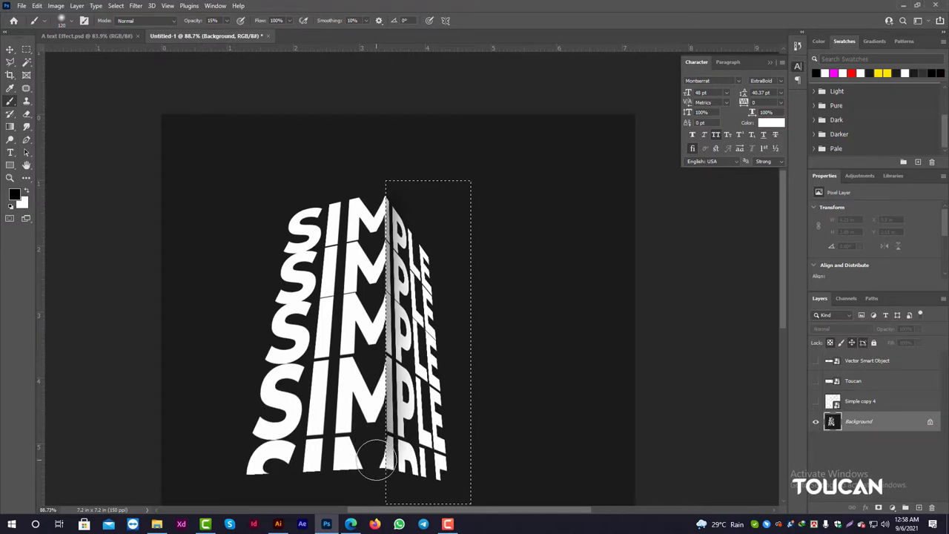
{"action": "left_click_drag", "start_coordinate": [388, 205], "coordinate": [393, 344]}
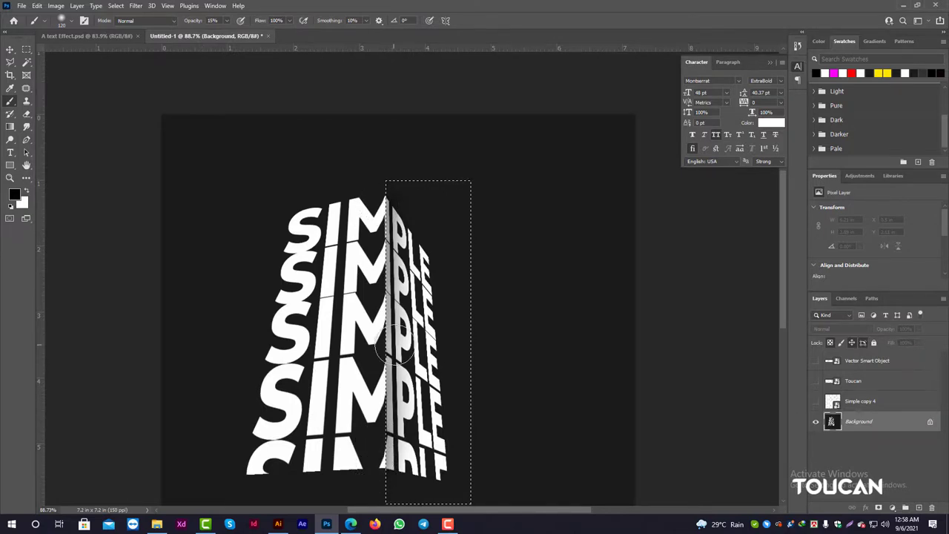
{"action": "scroll", "coordinate": [399, 327], "scroll_direction": "down", "scroll_amount": 2}
Step: Unlock the background, scale the artwork to about 120%, nudge it right, and show the caption layer
{"action": "left_click", "coordinate": [9, 49]}
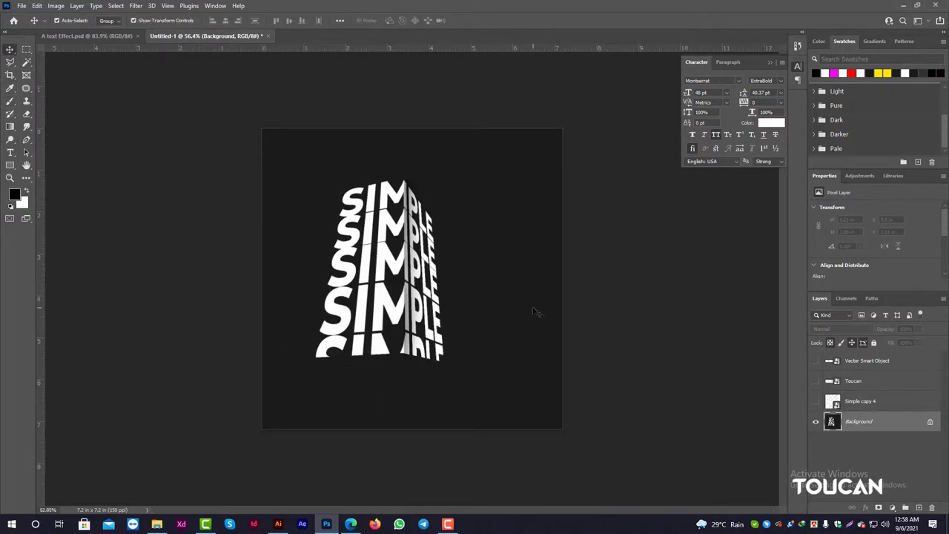
{"action": "scroll", "coordinate": [406, 371], "scroll_direction": "up", "scroll_amount": 3}
{"action": "scroll", "coordinate": [407, 371], "scroll_direction": "down", "scroll_amount": 2}
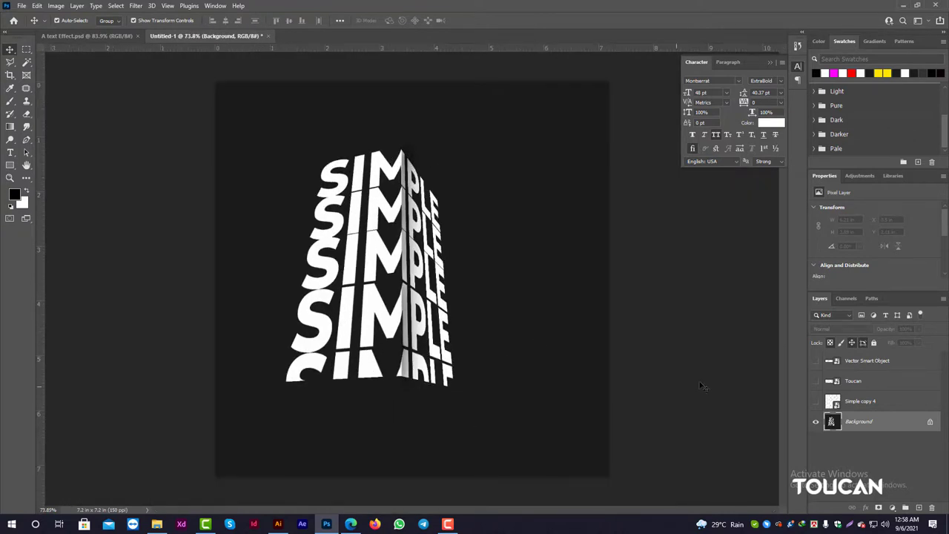
{"action": "left_click", "coordinate": [930, 421]}
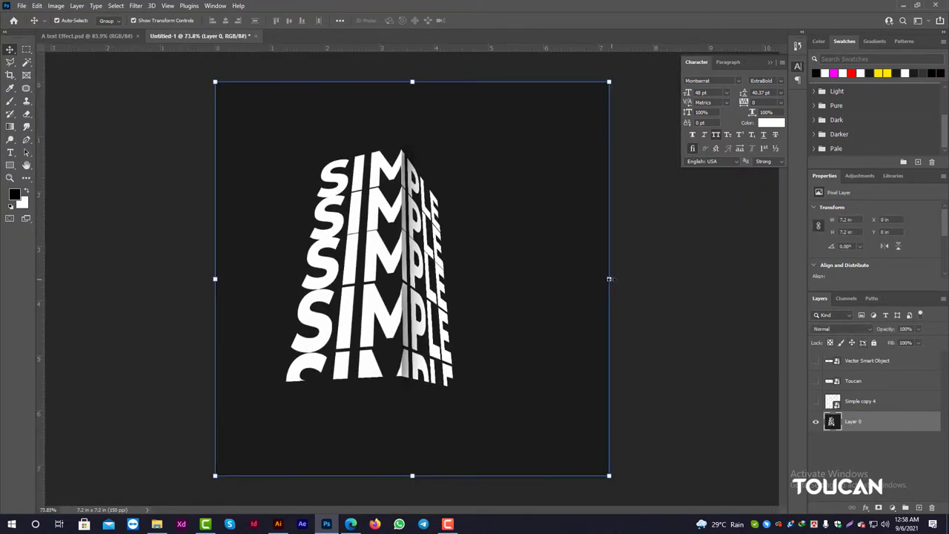
{"action": "left_click_drag", "start_coordinate": [609, 279], "coordinate": [672, 279]}
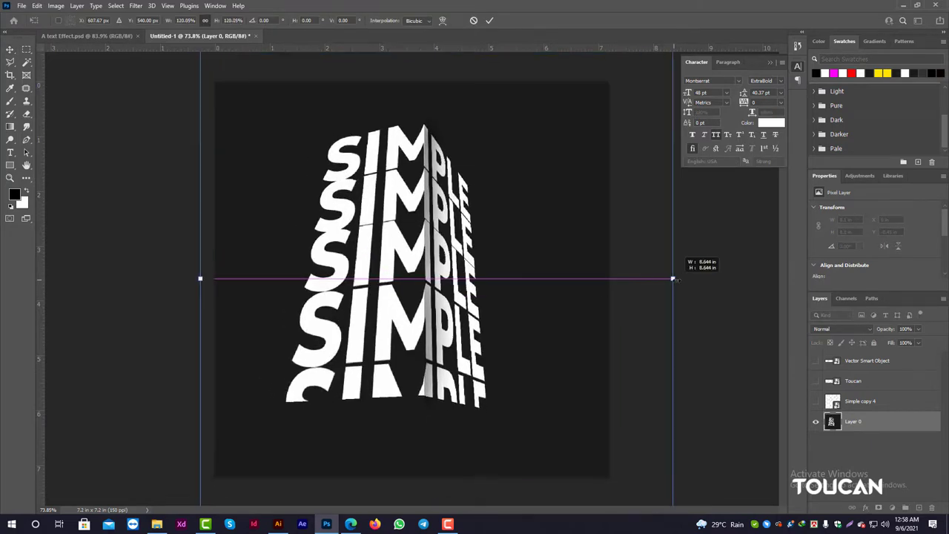
{"action": "left_click_drag", "start_coordinate": [580, 295], "coordinate": [595, 294]}
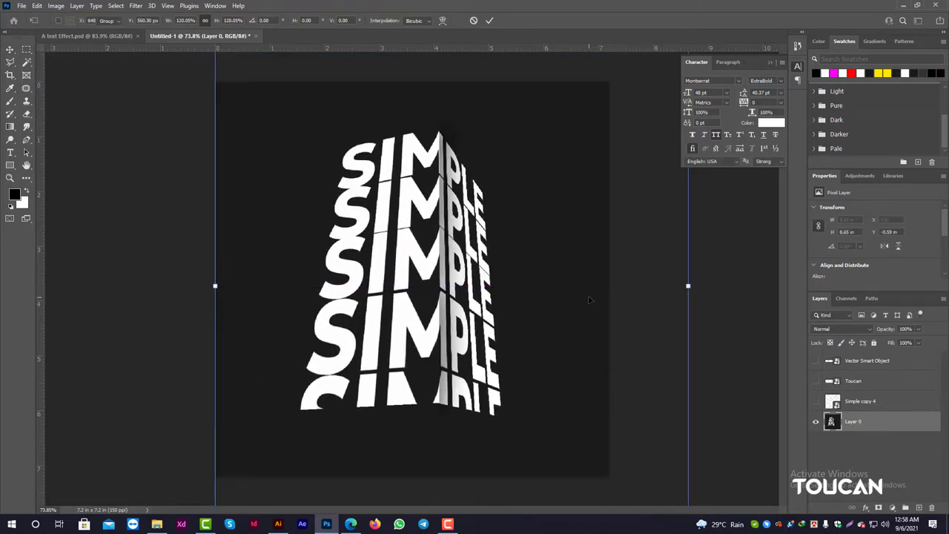
{"action": "key", "text": "Return"}
{"action": "scroll", "coordinate": [517, 313], "scroll_direction": "down", "scroll_amount": 2}
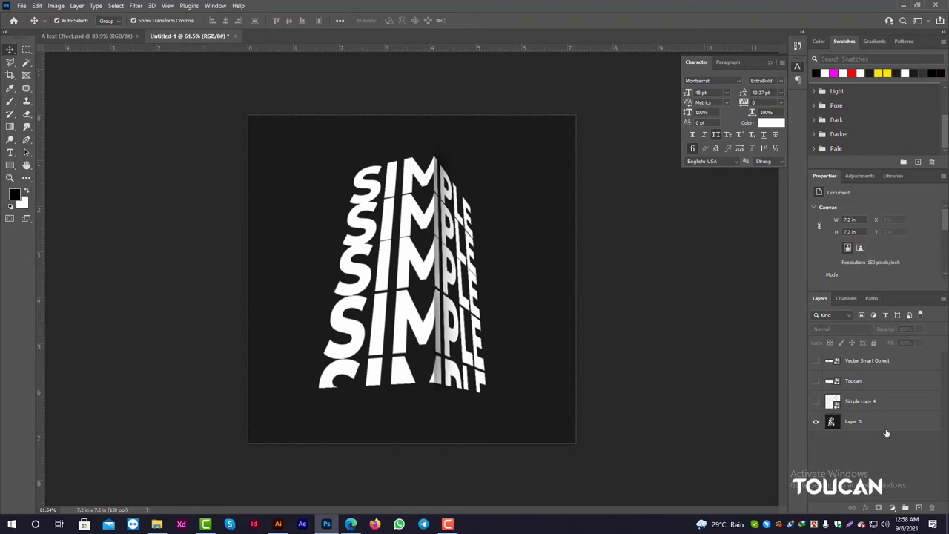
{"action": "left_click", "coordinate": [816, 360]}
Step: Show the TOUCAN logo layer and fade it to 30% opacity
{"action": "left_click", "coordinate": [816, 380]}
{"action": "scroll", "coordinate": [649, 303], "scroll_direction": "up", "scroll_amount": 2}
{"action": "left_click", "coordinate": [891, 380]}
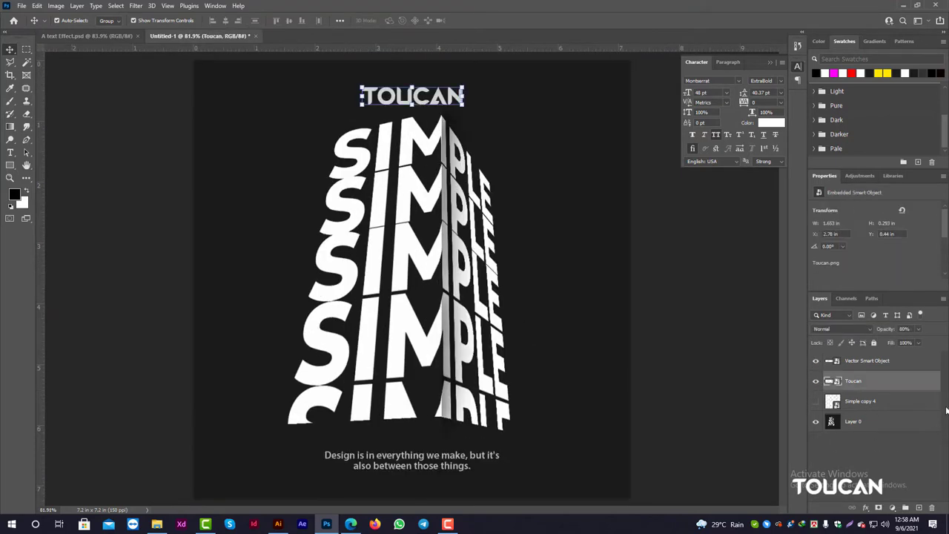
{"action": "left_click_drag", "start_coordinate": [905, 342], "coordinate": [897, 342]}
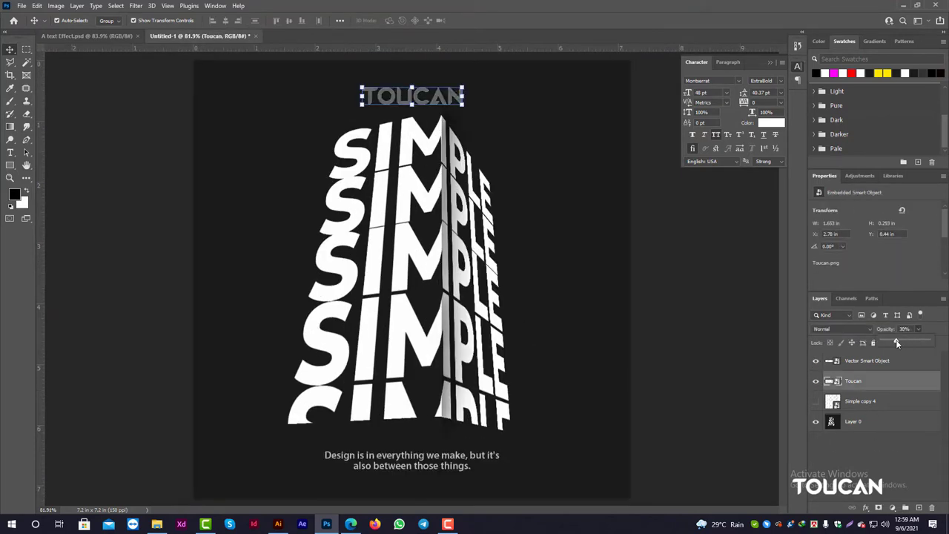
Step: Fade the caption layer to 35% opacity and deselect it
{"action": "left_click", "coordinate": [868, 361]}
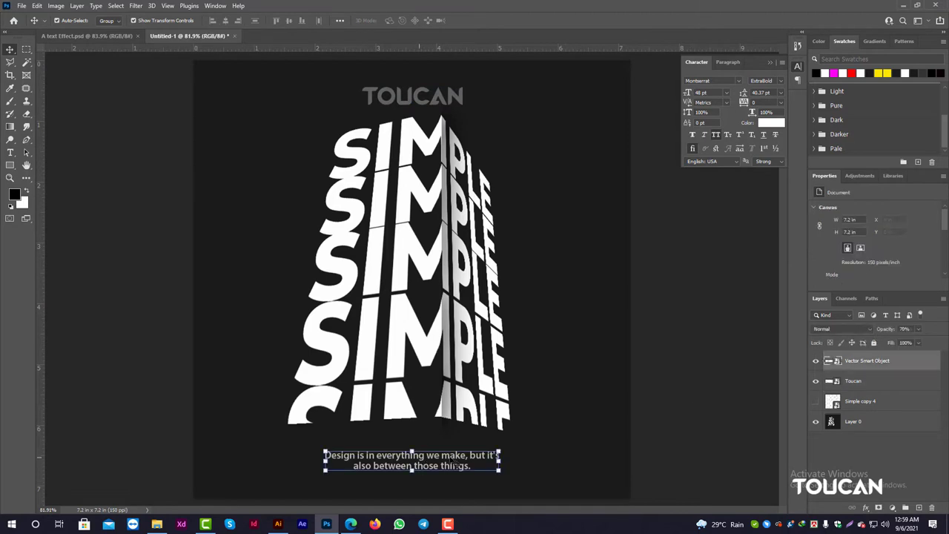
{"action": "left_click", "coordinate": [918, 328]}
{"action": "left_click_drag", "start_coordinate": [908, 340], "coordinate": [904, 343]}
{"action": "left_click", "coordinate": [695, 393]}
{"action": "scroll", "coordinate": [695, 393], "scroll_direction": "down", "scroll_amount": 2}
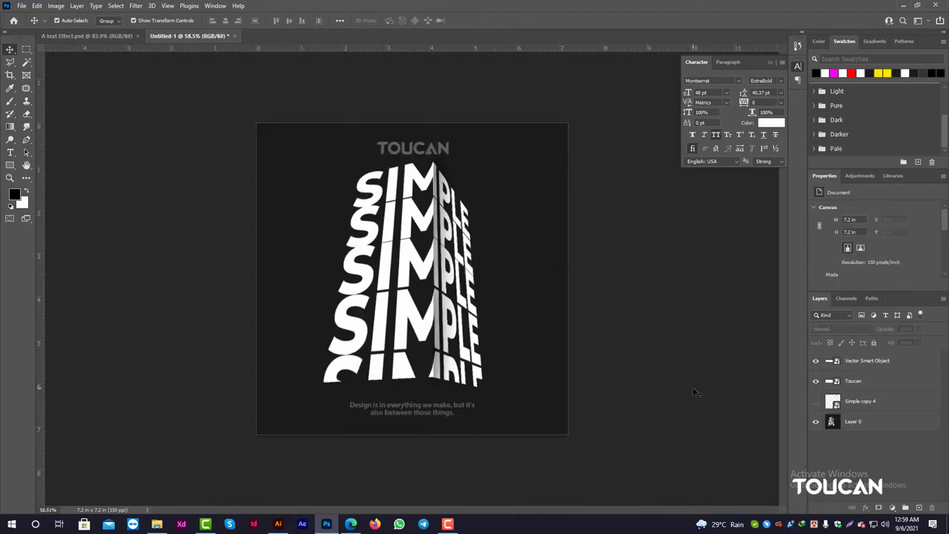